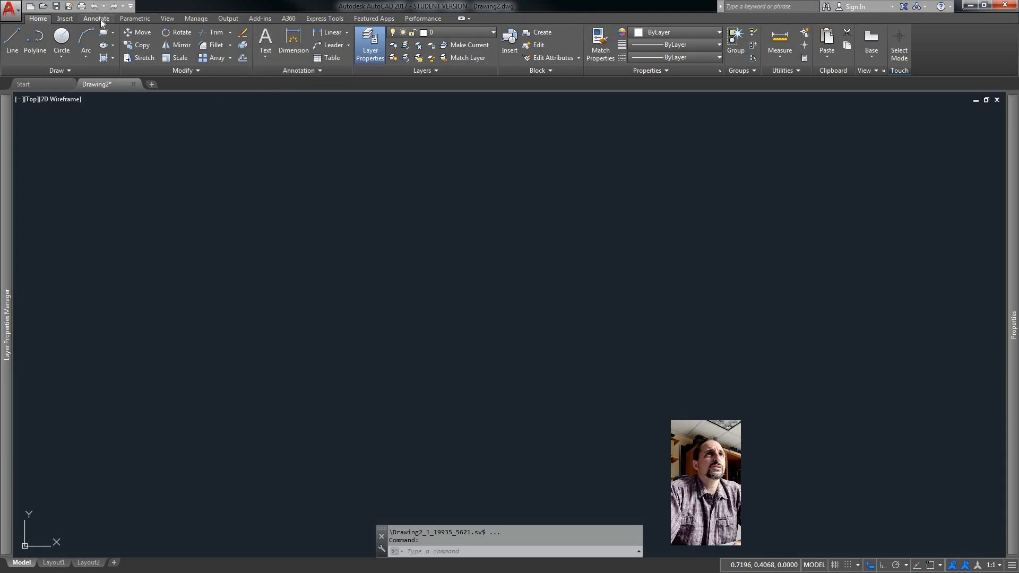
# Open and close the text style, dimension style and multileader style dialogs to review the existing styles.
pyautogui.click(101, 21)
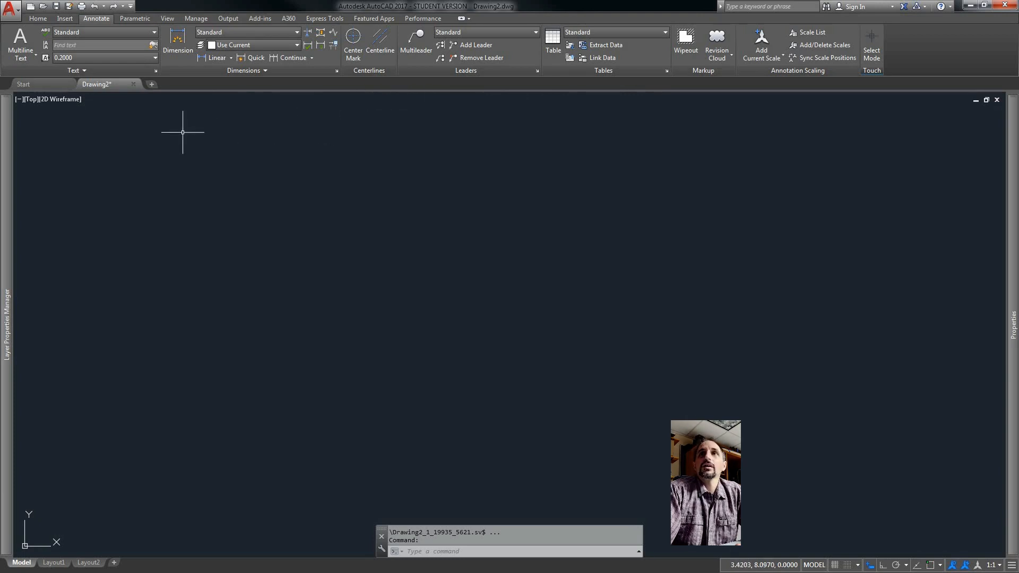
pyautogui.click(156, 71)
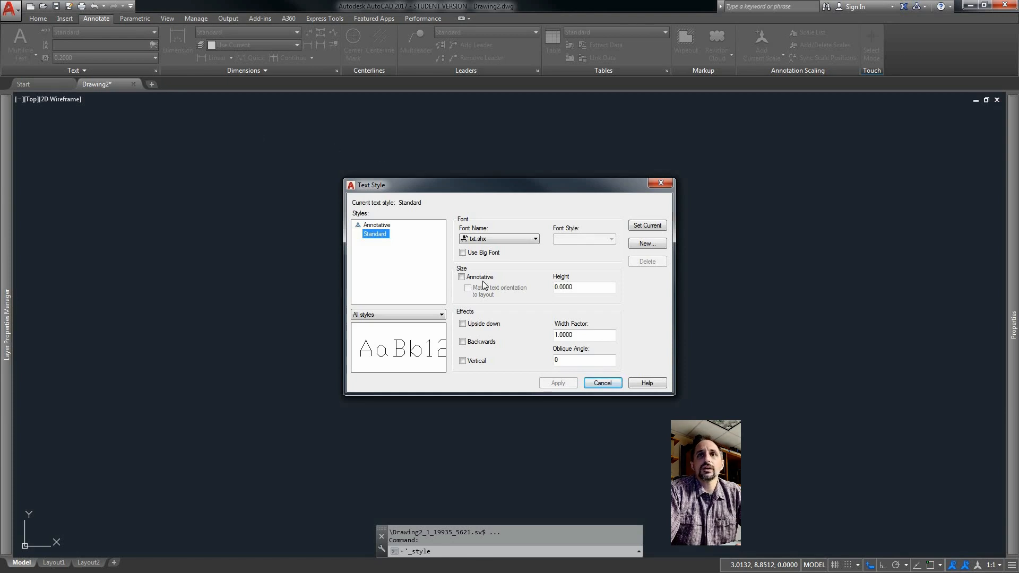
pyautogui.click(660, 183)
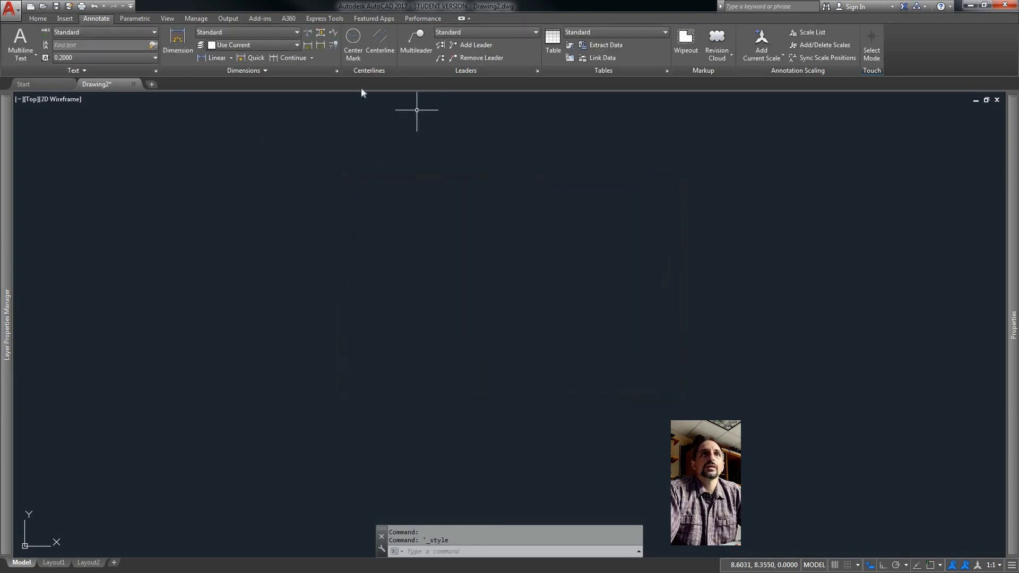
pyautogui.click(337, 71)
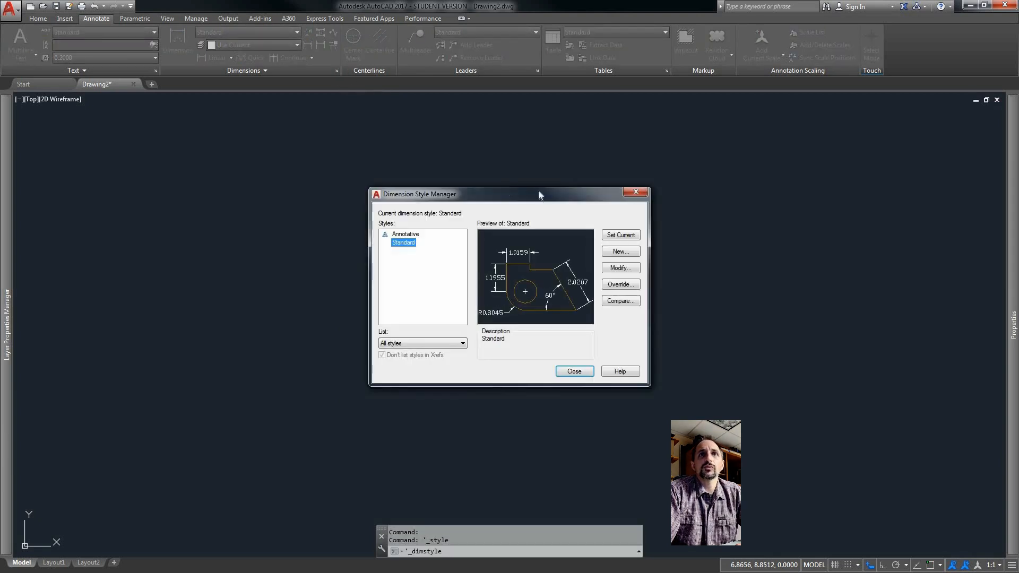
pyautogui.click(634, 193)
pyautogui.click(537, 70)
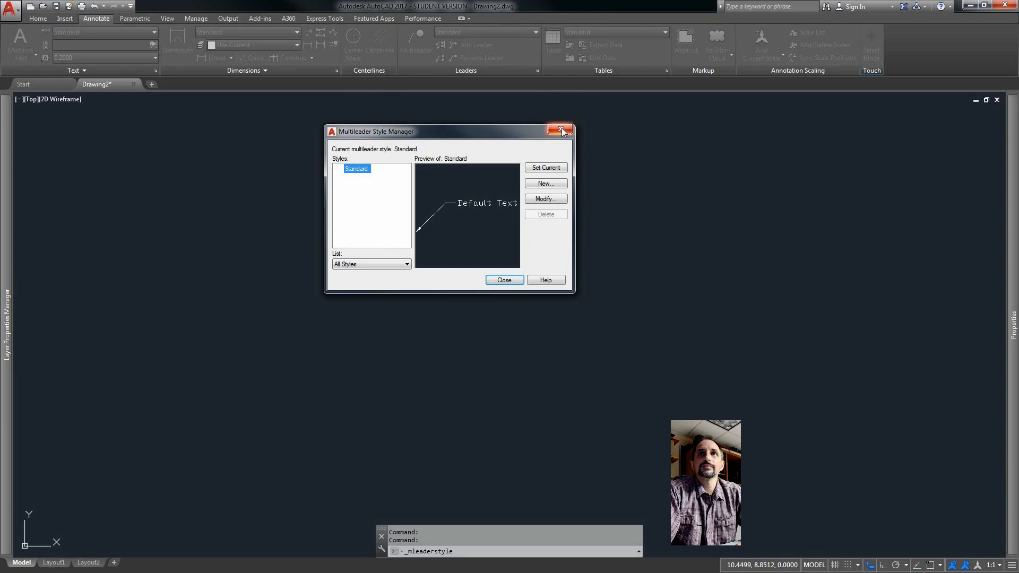
pyautogui.click(561, 129)
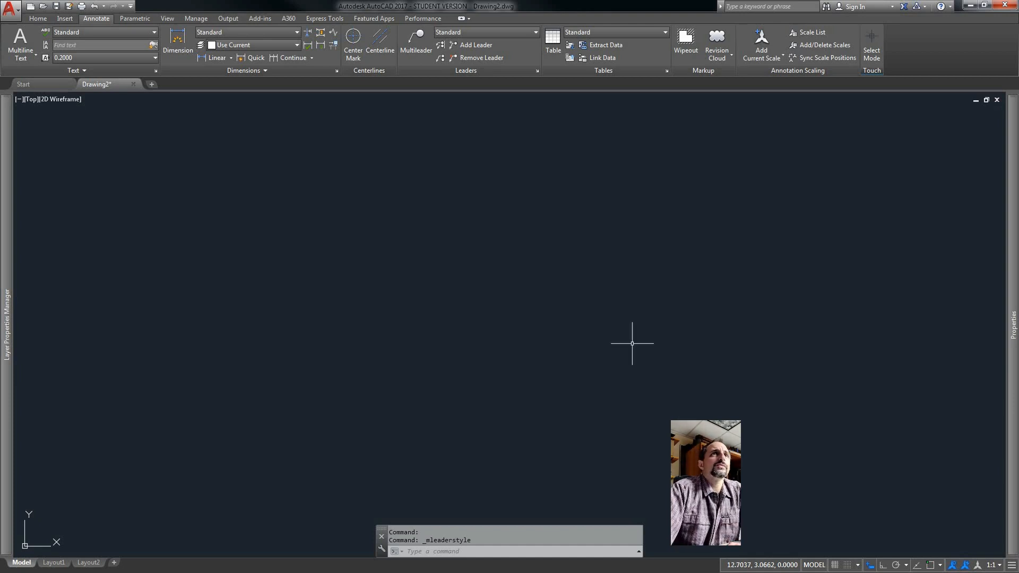
# Create a new text style based on Annotative, named with your name followed by 's Text.
pyautogui.click(155, 71)
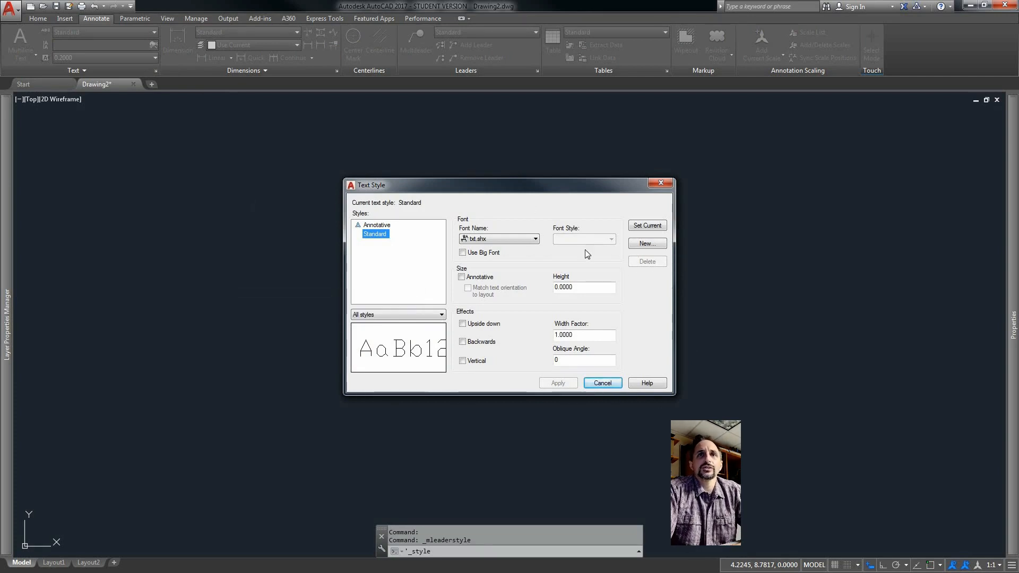
pyautogui.click(390, 227)
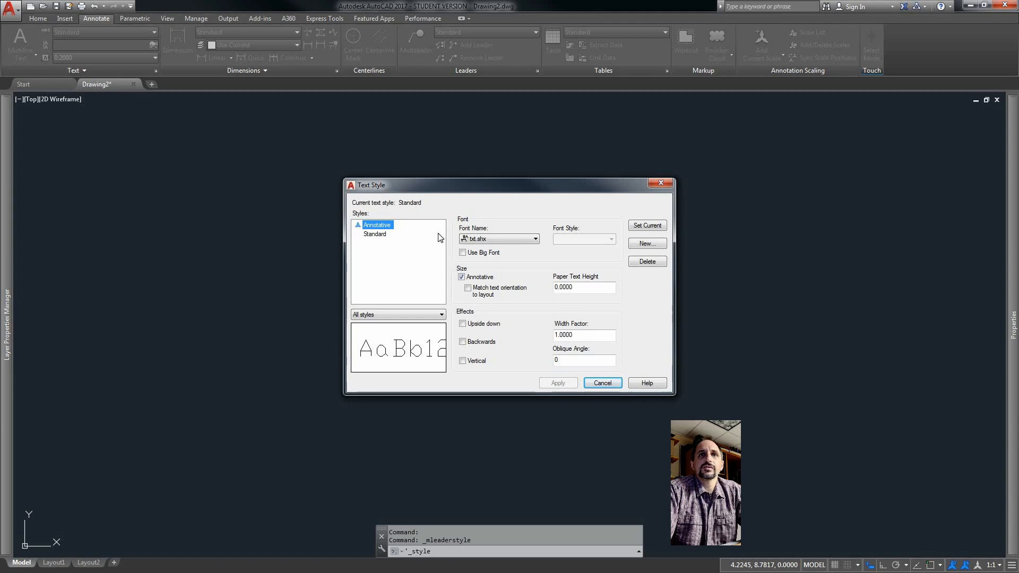
pyautogui.click(656, 247)
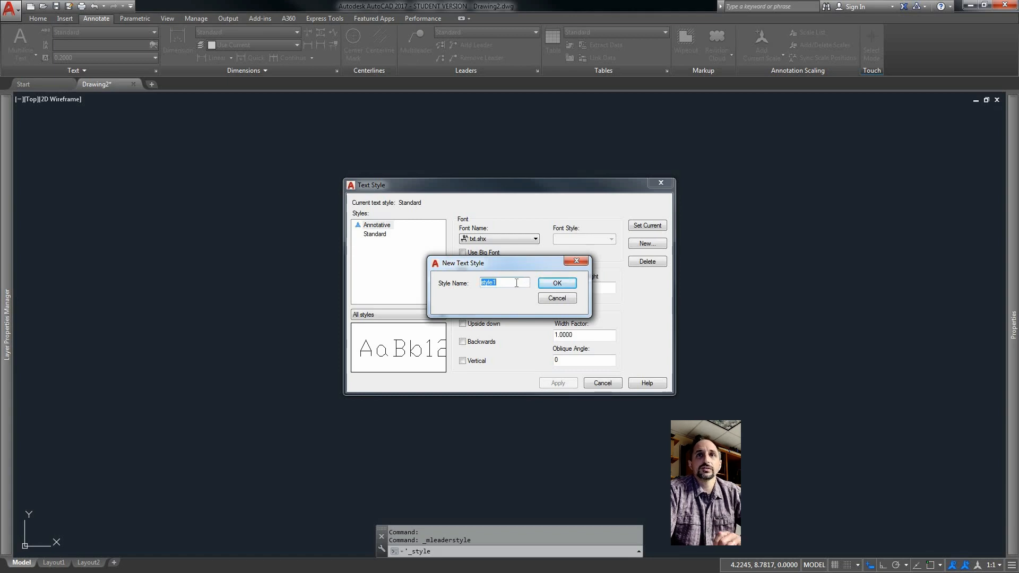
pyautogui.write('Shy')
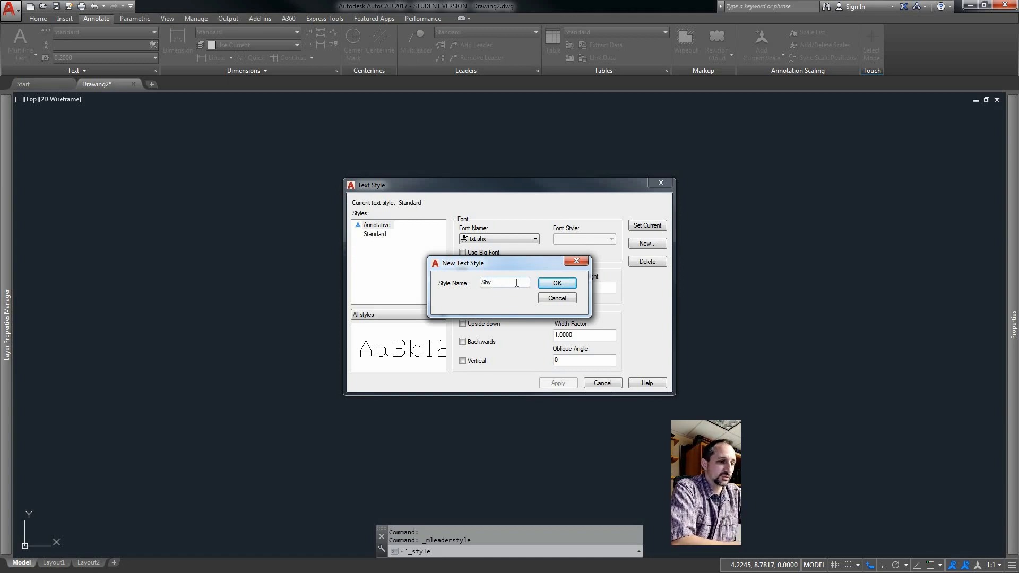
pyautogui.write("'s Text")
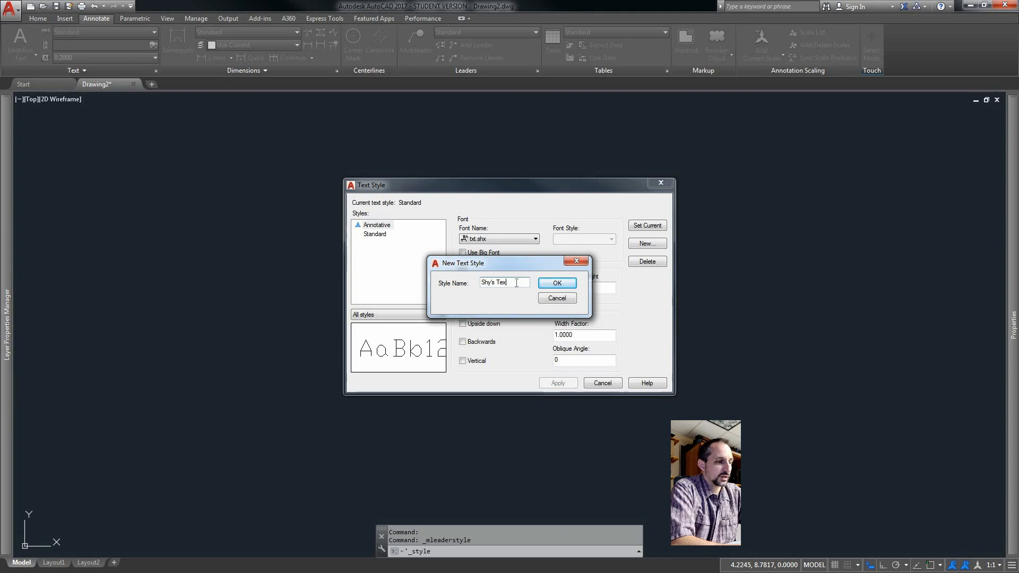
pyautogui.click(564, 288)
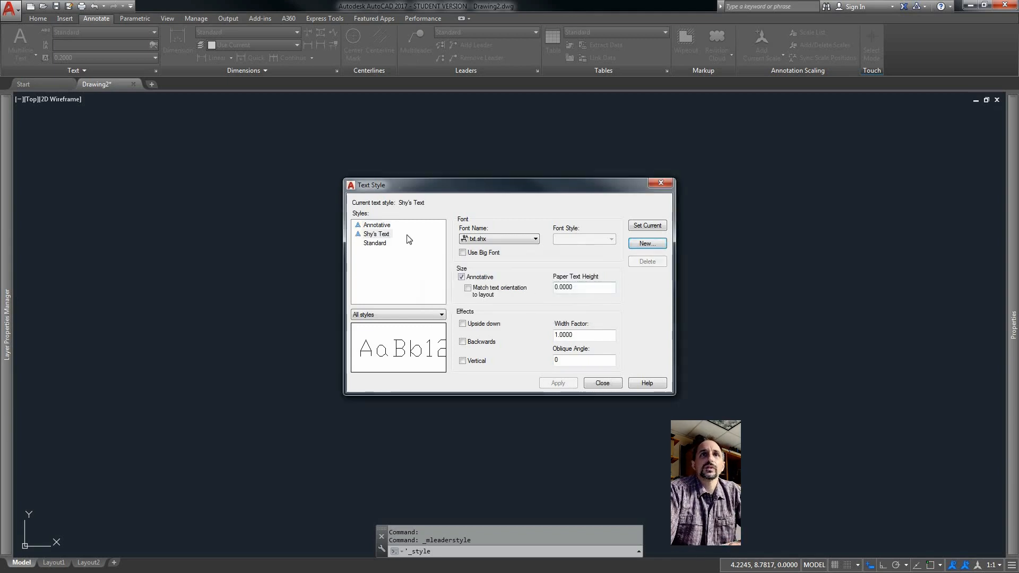
# Set the new text style's font to Arial and its paper text height to 0.125.
pyautogui.click(385, 235)
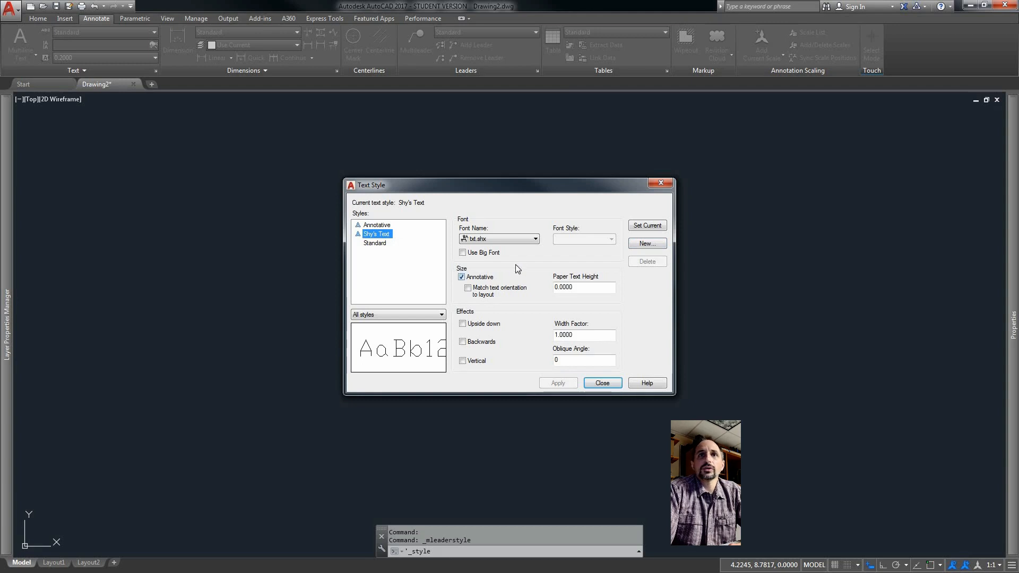
pyautogui.click(535, 239)
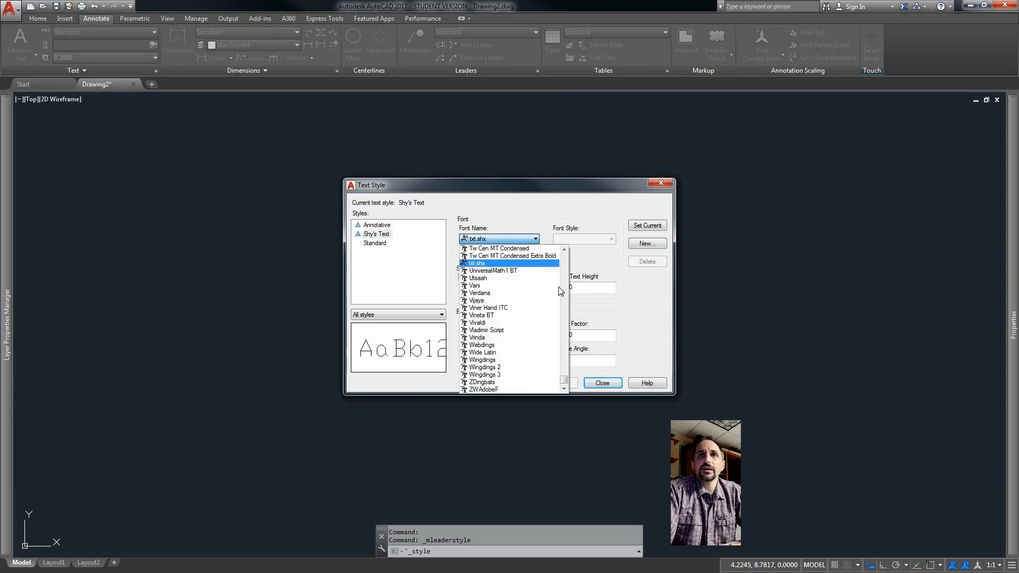
pyautogui.moveTo(564, 380); pyautogui.dragTo(567, 272)
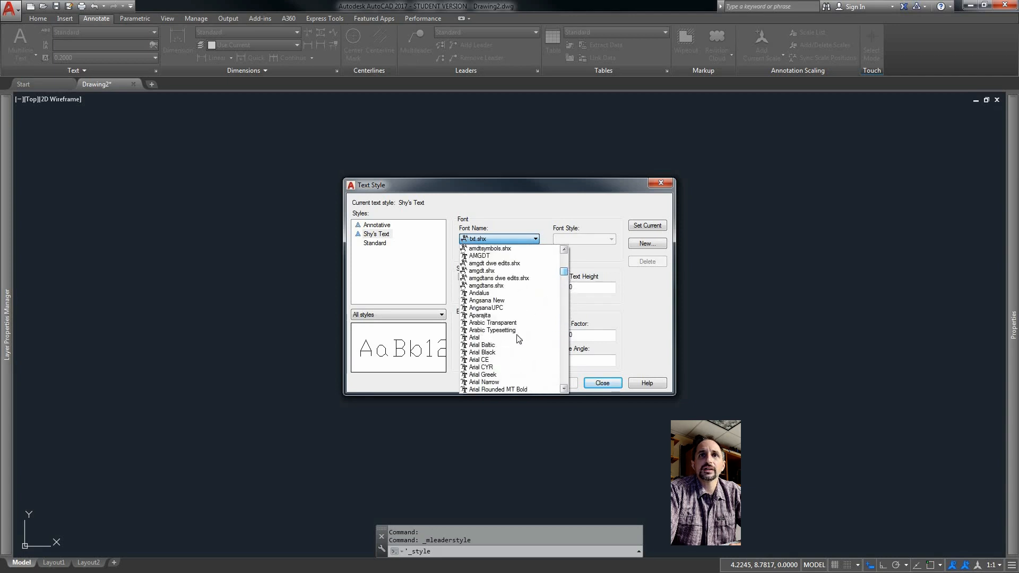
pyautogui.click(518, 337)
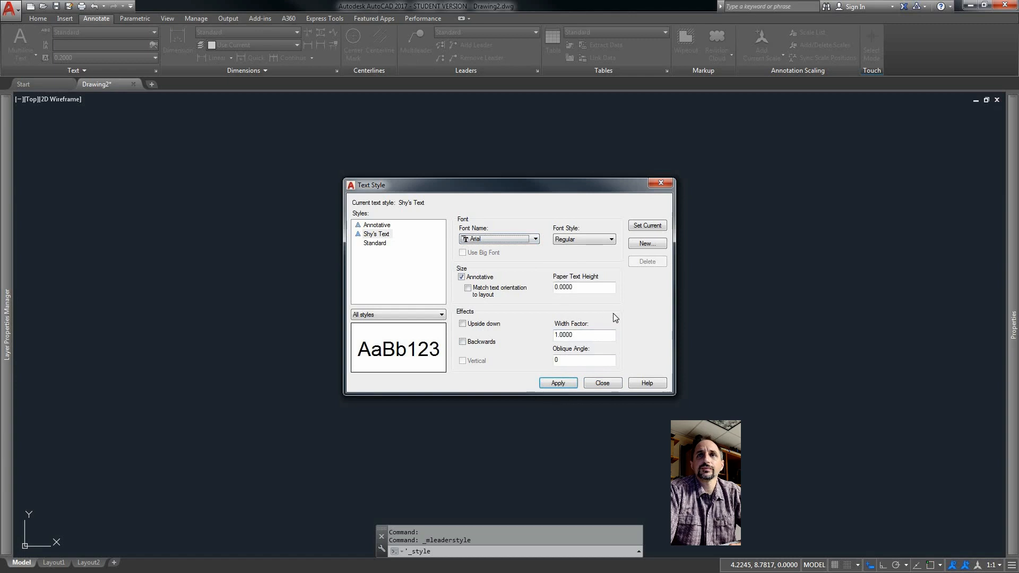
pyautogui.doubleClick(576, 288)
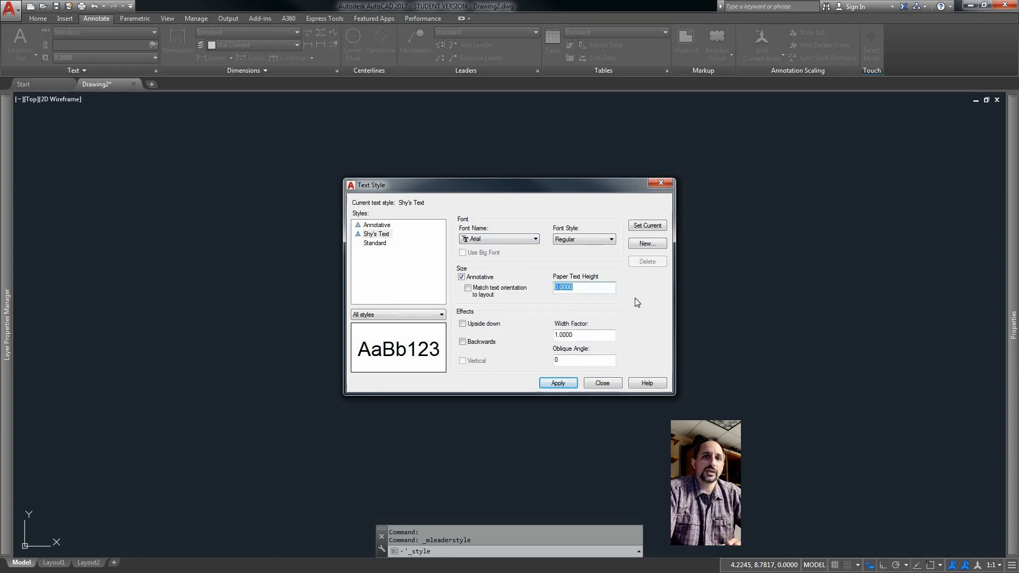
pyautogui.write('.125')
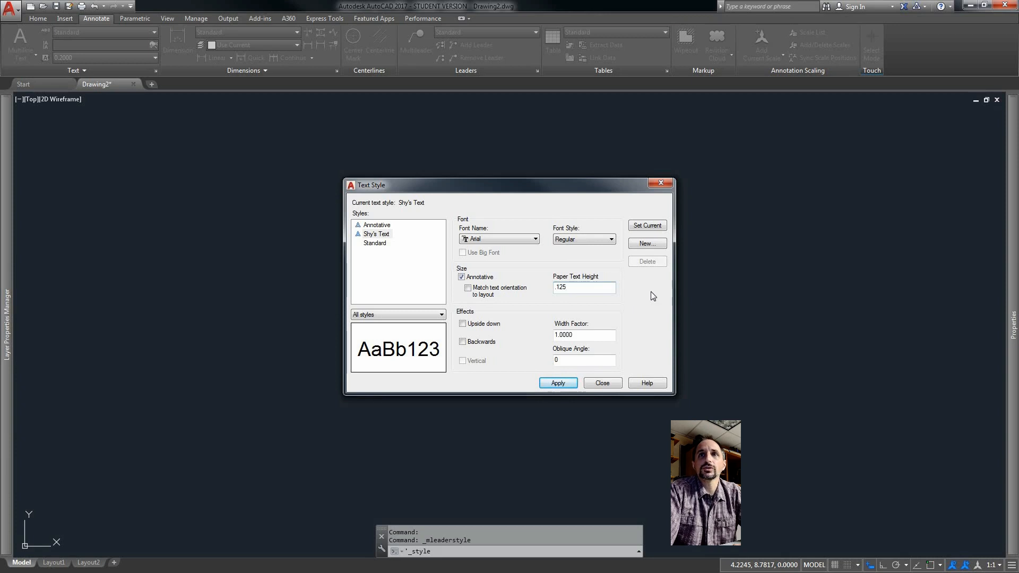
pyautogui.press('Return')
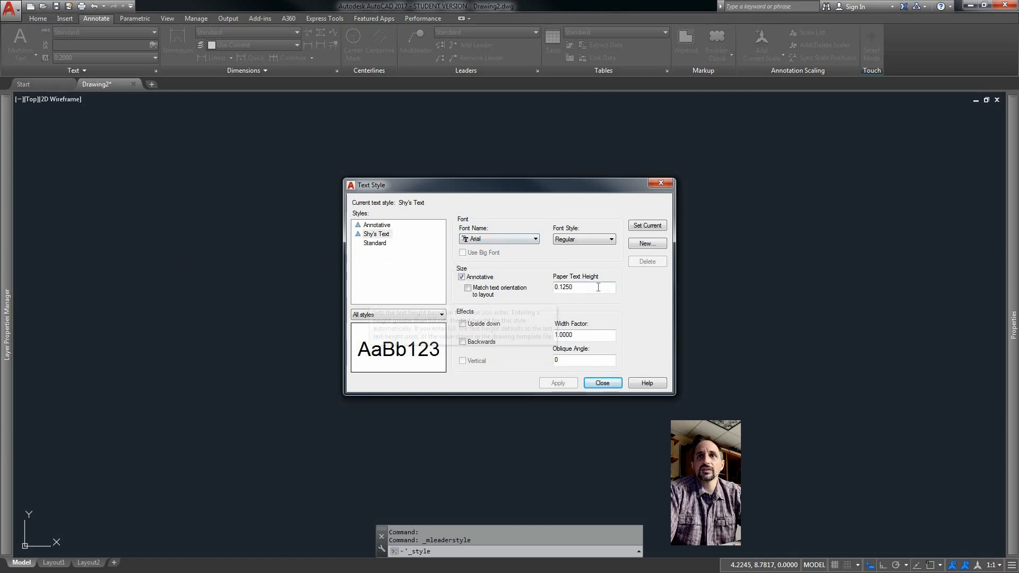
# Make the new text style current and close the text style dialog.
pyautogui.click(379, 235)
pyautogui.click(650, 227)
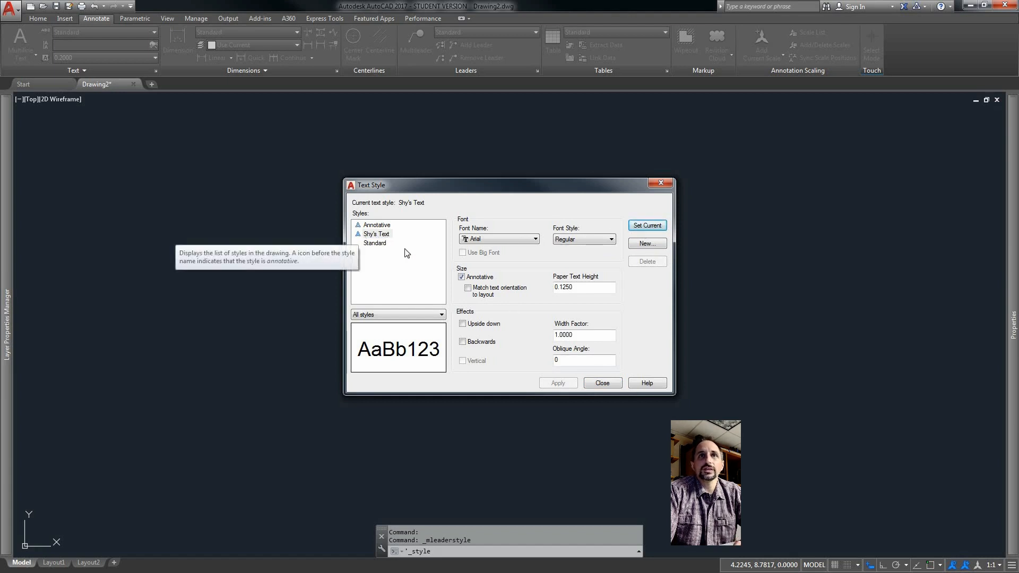
pyautogui.click(603, 383)
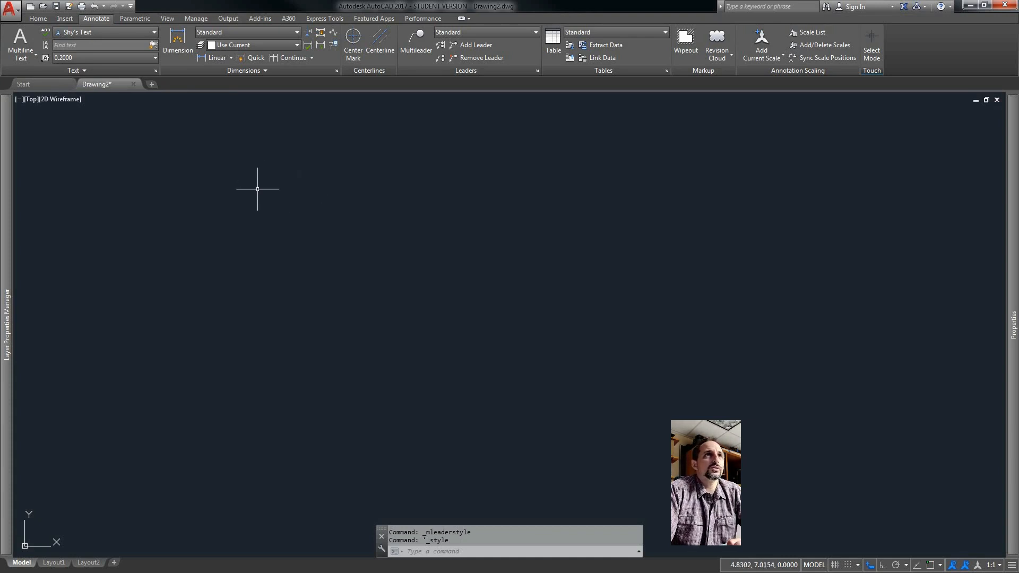
# Place single-line text reading Example Single Line Text at 0° rotation in the upper left of the drawing.
pyautogui.click(23, 58)
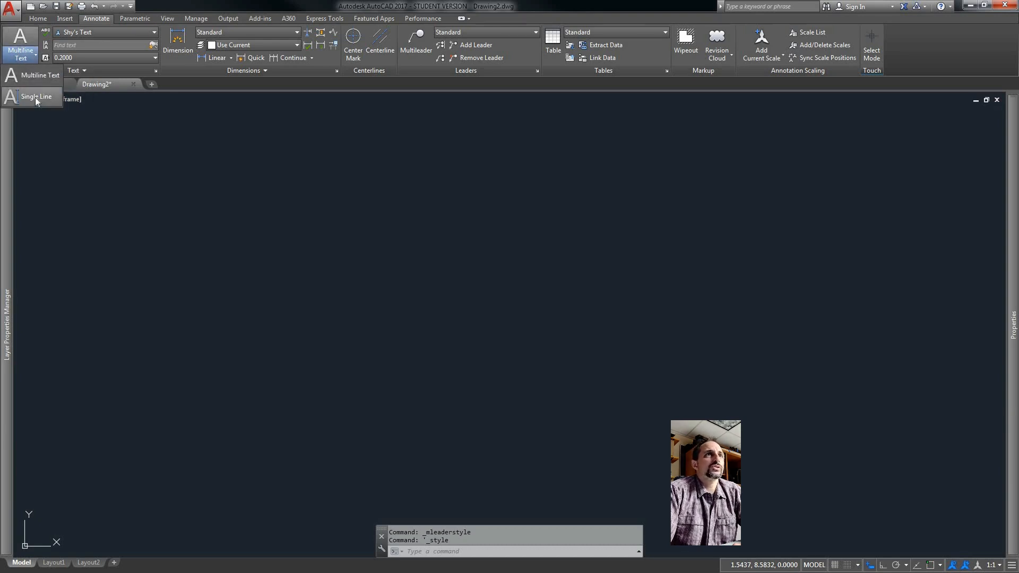
pyautogui.click(52, 99)
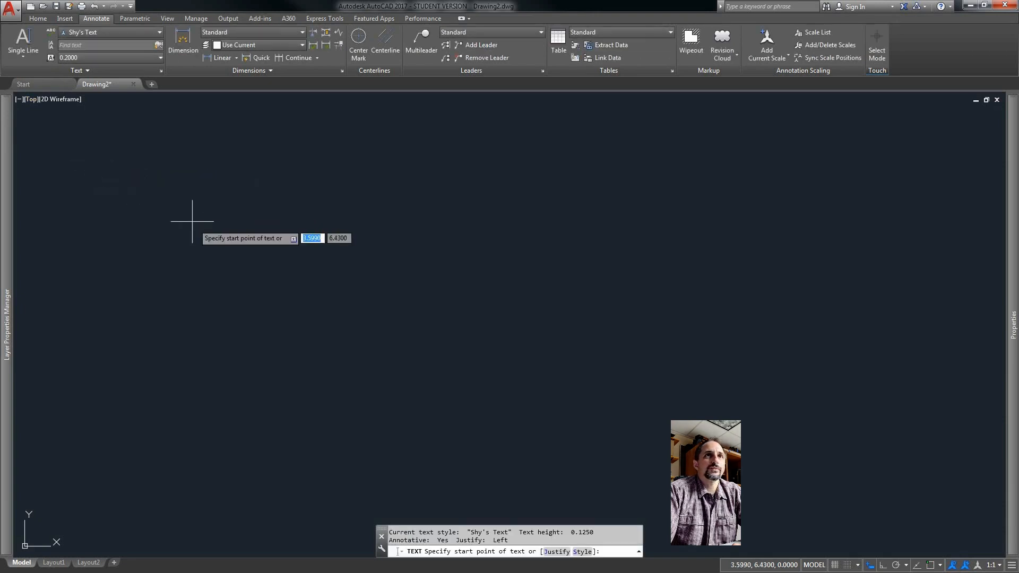
pyautogui.click(166, 205)
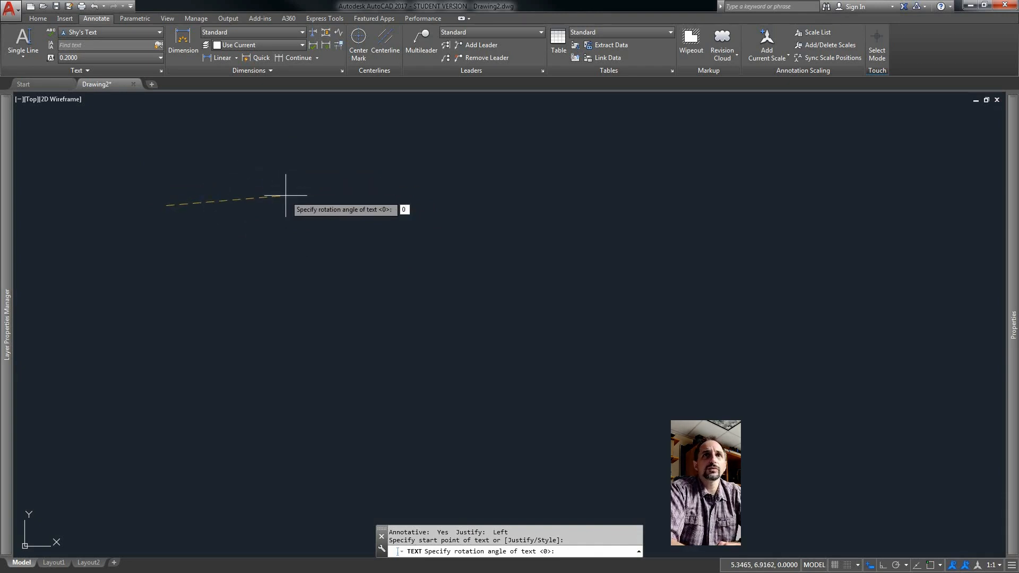
pyautogui.press('Return')
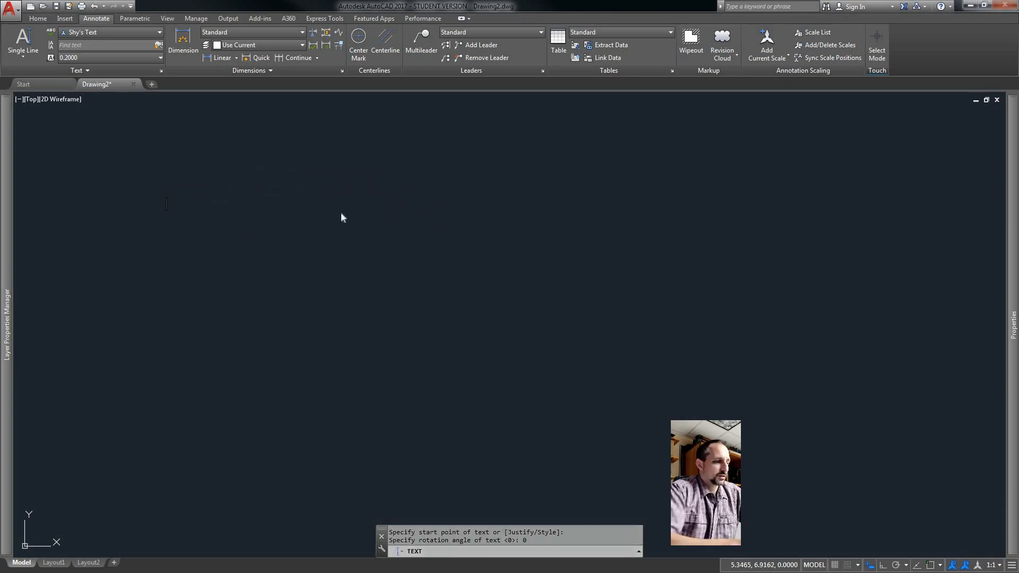
pyautogui.write('Exam')
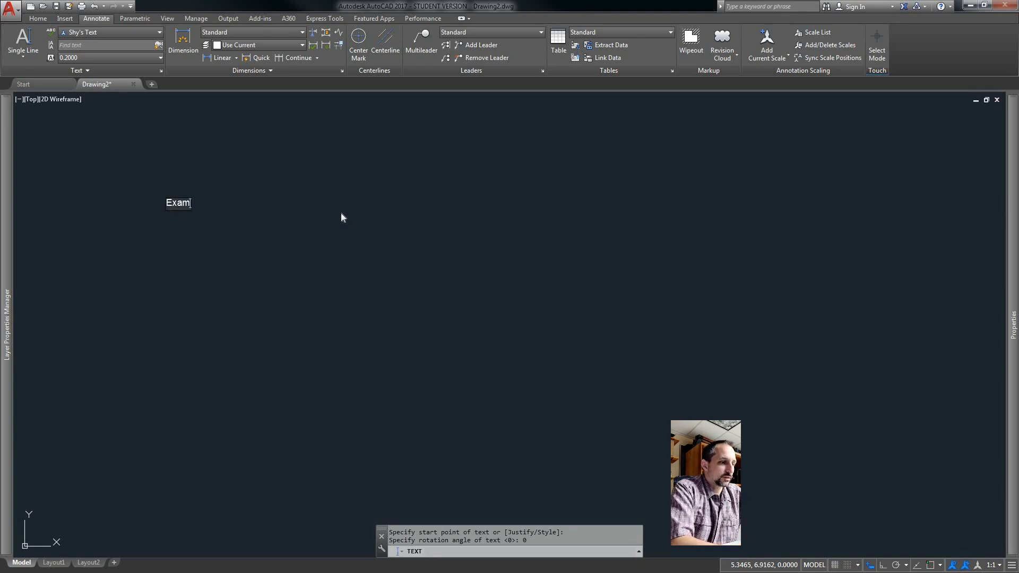
pyautogui.write('ple Sin')
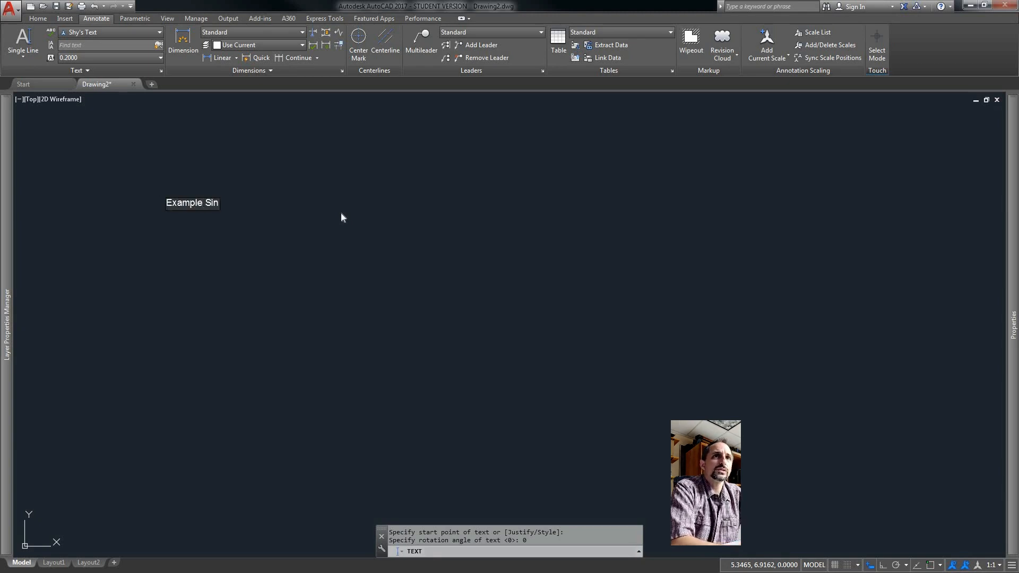
pyautogui.write('gle Line Text')
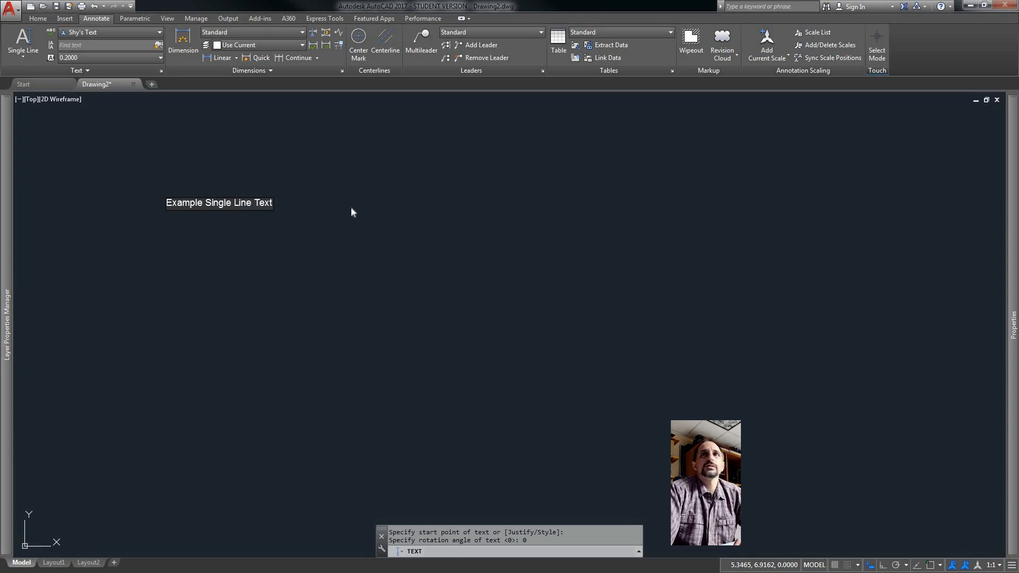
pyautogui.click(351, 208)
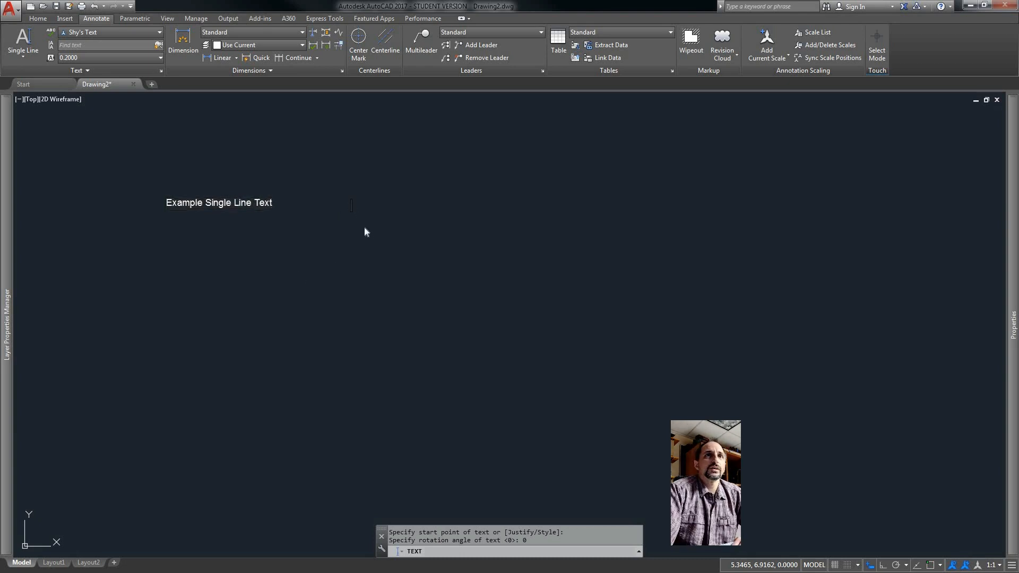
pyautogui.press('Return')
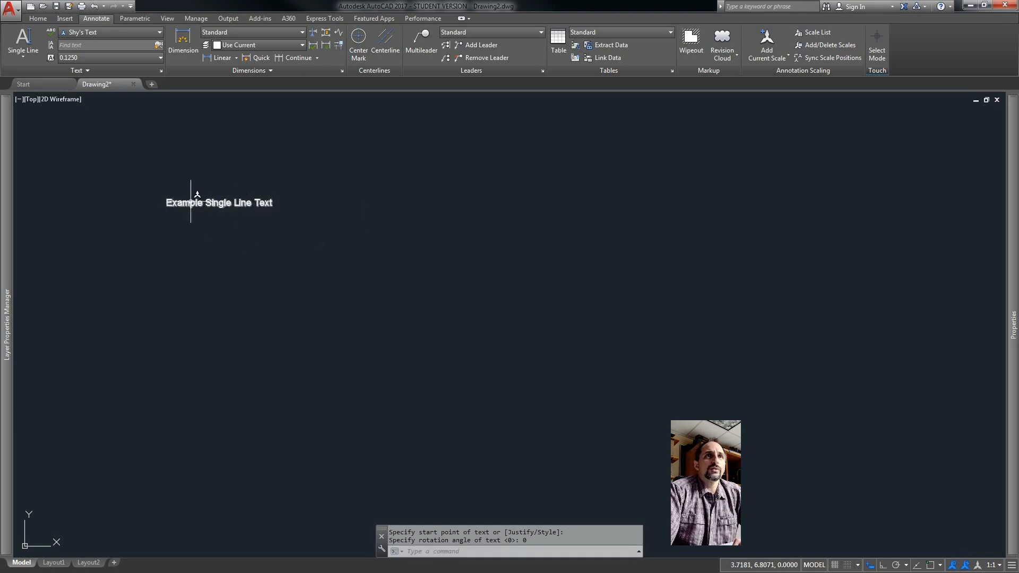
# Create multiline text reading Example MultiLine Text in a box below the single-line text, then close the text editor.
pyautogui.click(26, 56)
pyautogui.click(35, 74)
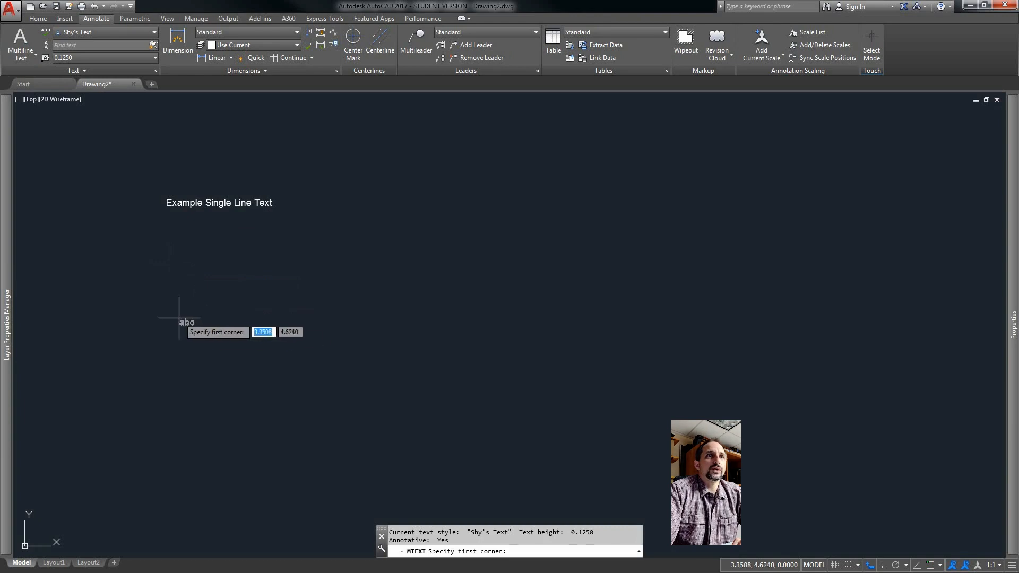
pyautogui.click(168, 282)
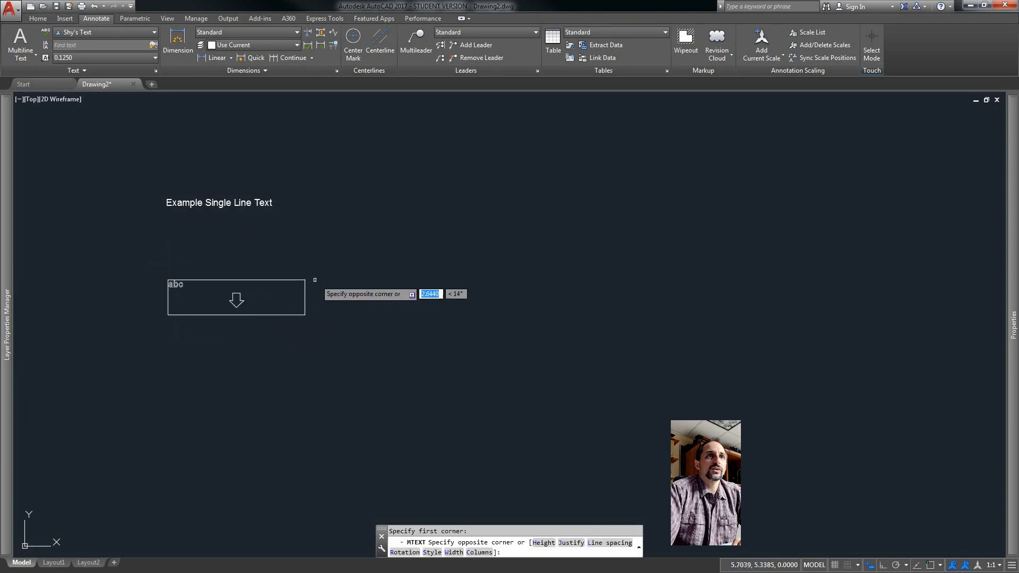
pyautogui.click(388, 281)
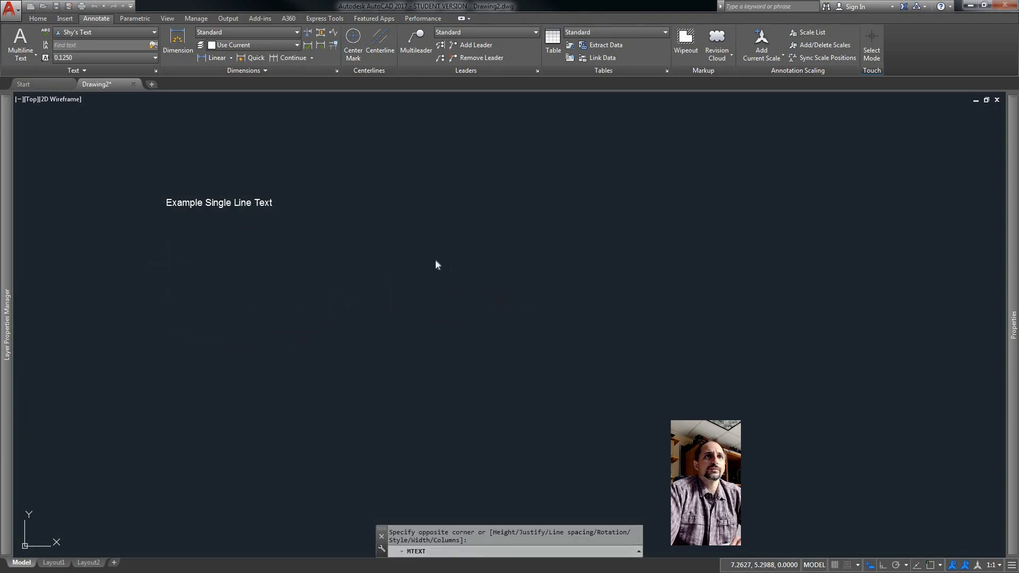
pyautogui.write('Exam')
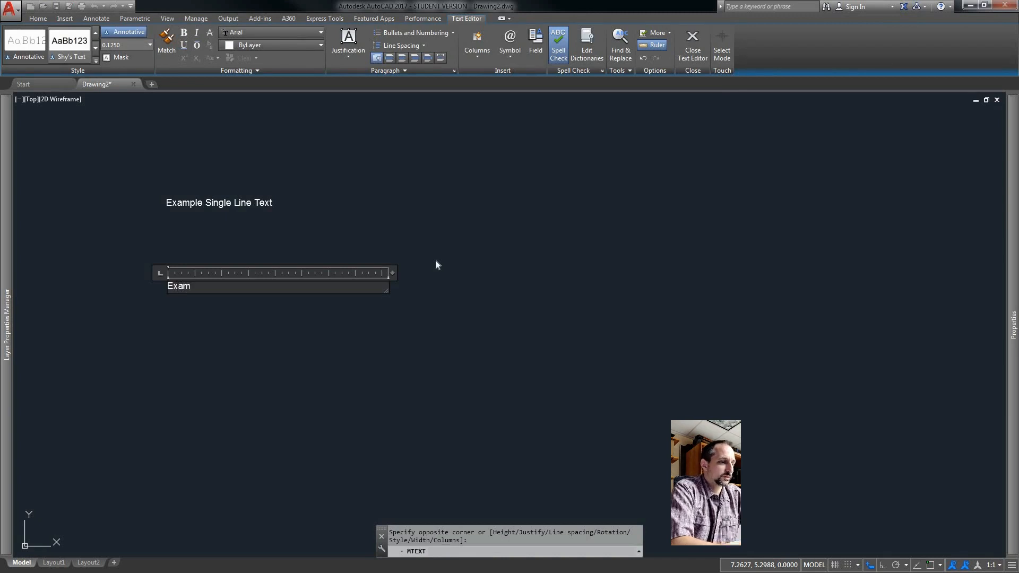
pyautogui.write('ple MultiLine Text')
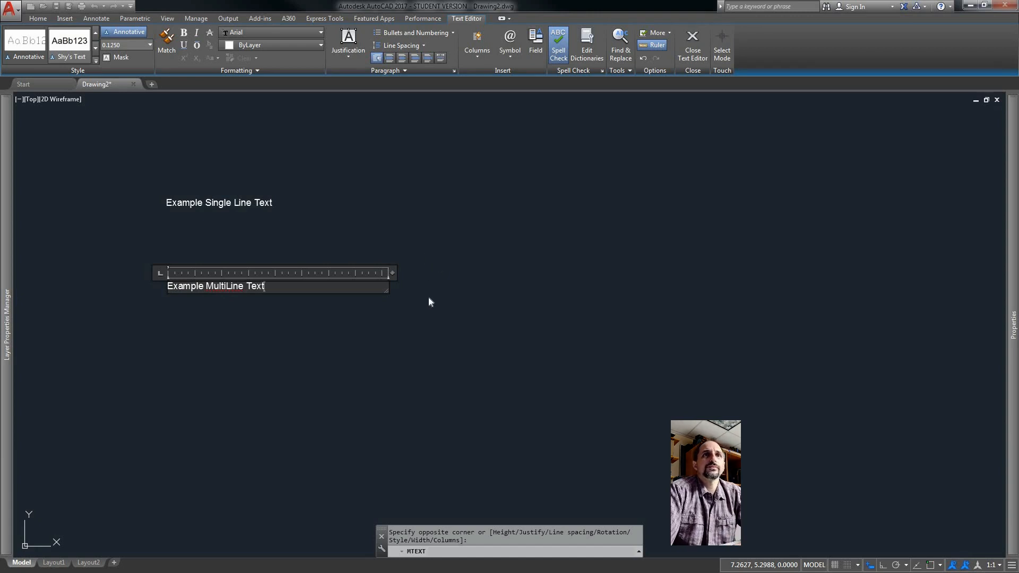
pyautogui.click(691, 53)
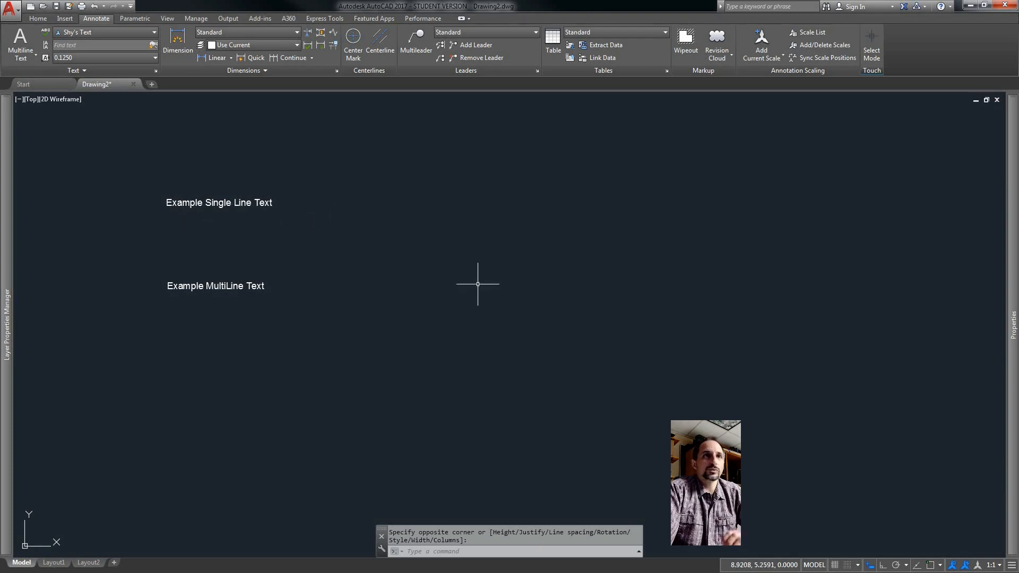
# Place single-line text reading Example at 0° rotation to the right of the first single-line text.
pyautogui.write('te')
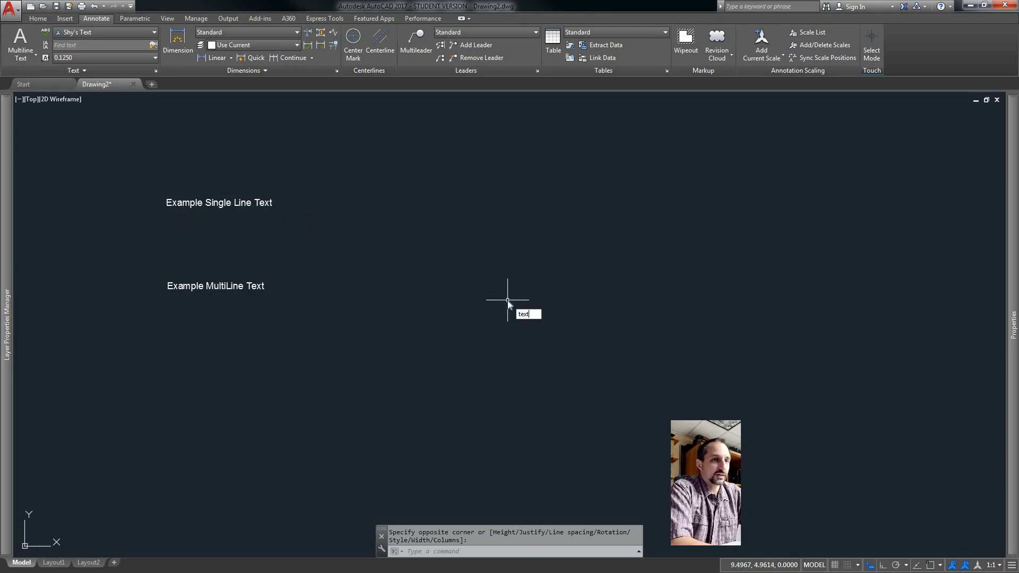
pyautogui.write('xt')
pyautogui.press('Return')
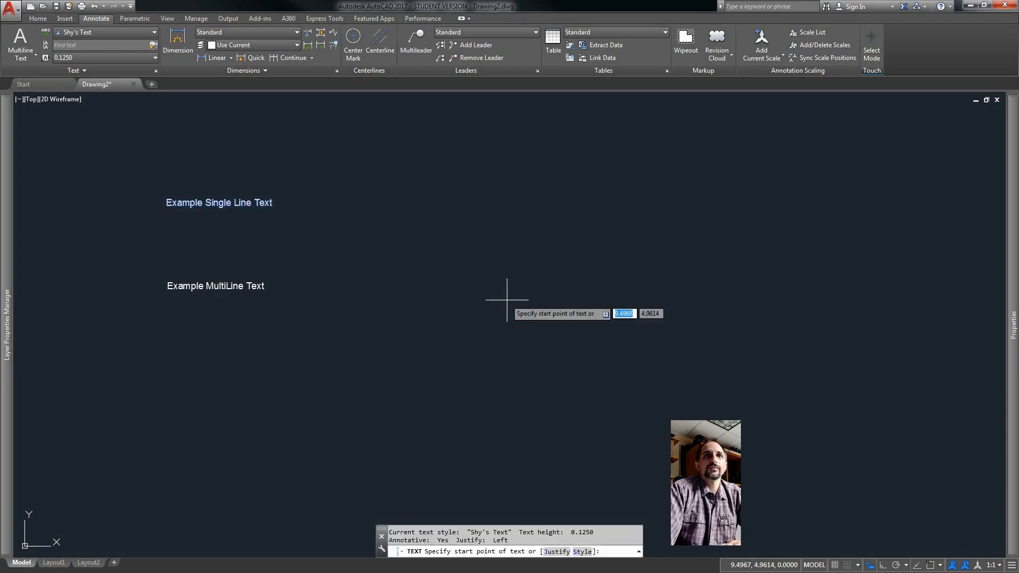
pyautogui.click(357, 205)
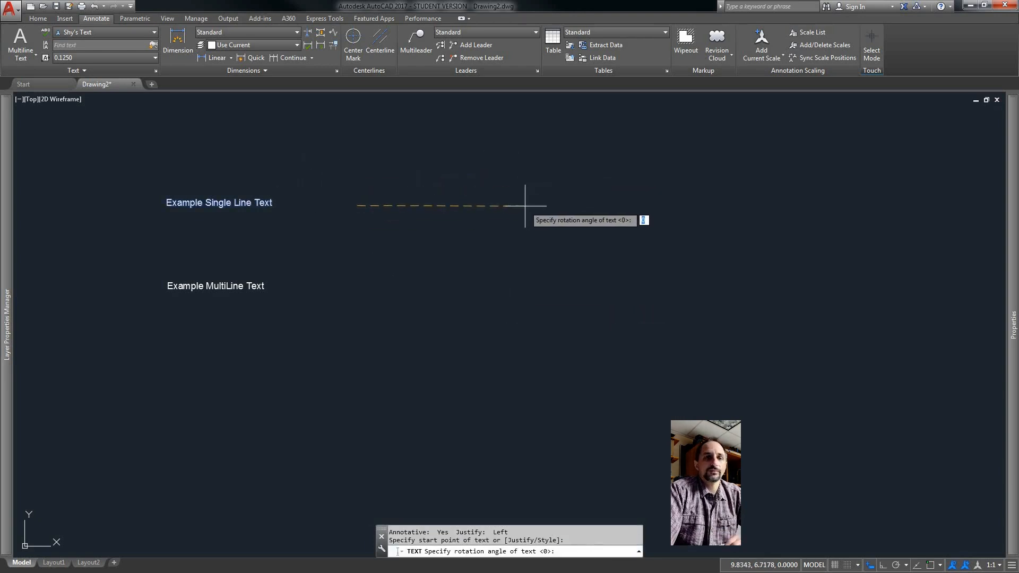
pyautogui.press('Return')
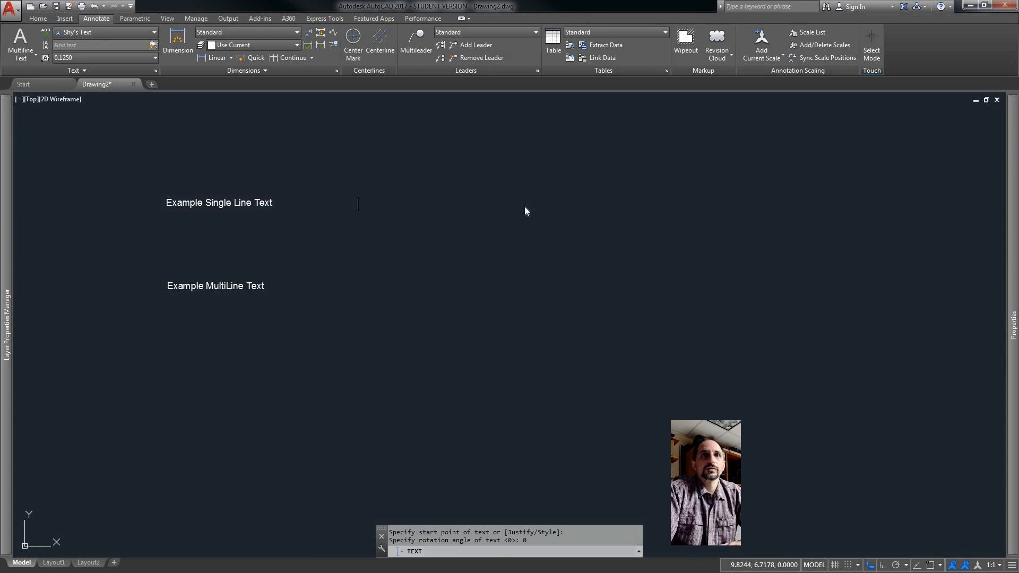
pyautogui.write('Example')
pyautogui.press('Return')
pyautogui.press('Return')
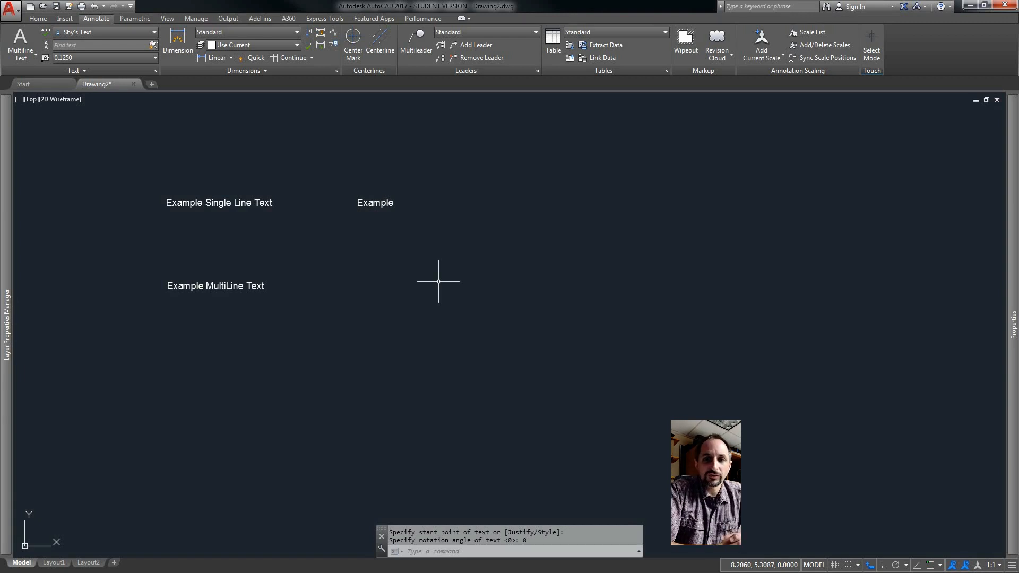
# Draw a multiline text box below the right-hand Example text and enter Example in it.
pyautogui.write('mtext')
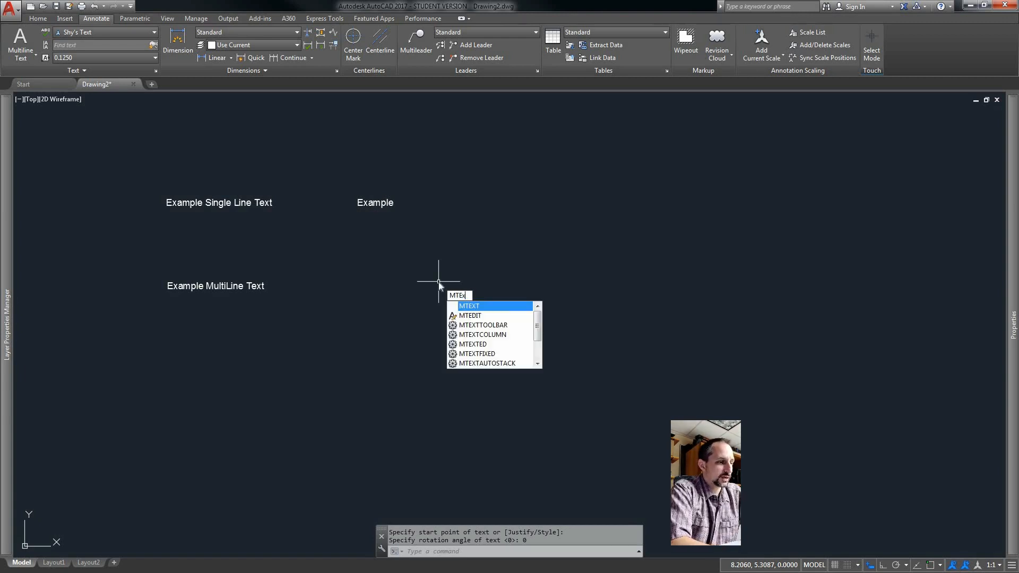
pyautogui.press('Return')
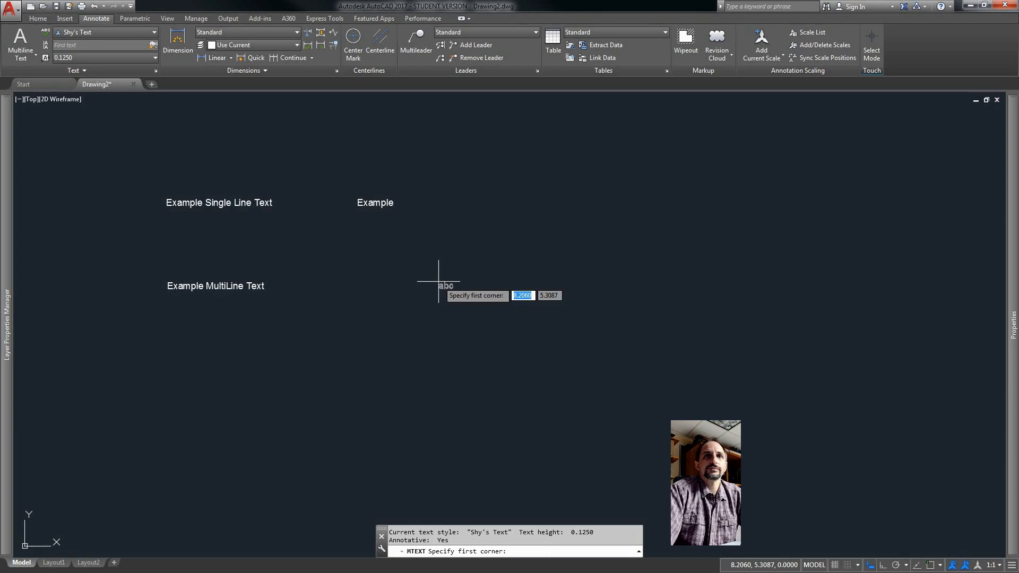
pyautogui.click(352, 295)
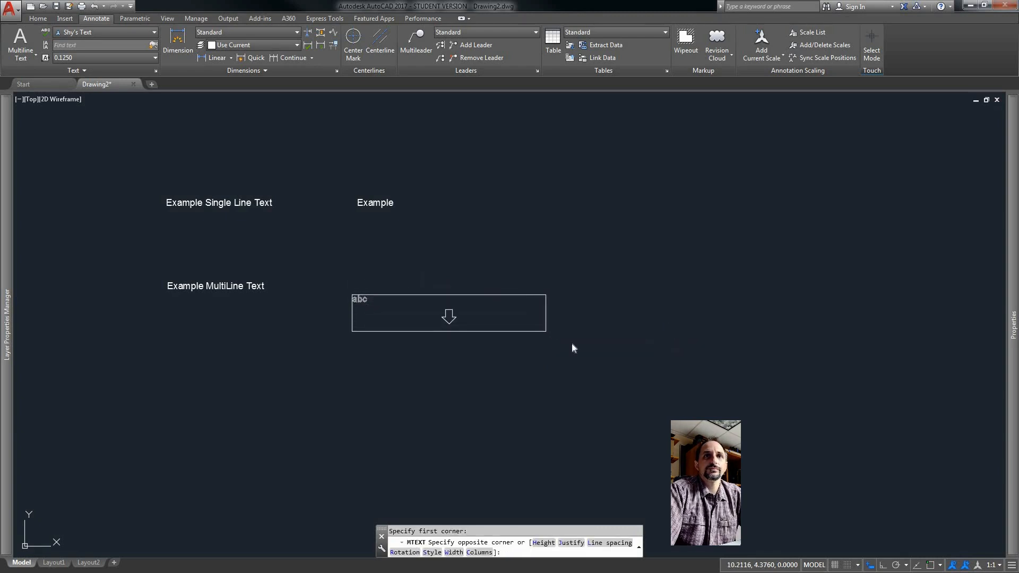
pyautogui.click(547, 331)
pyautogui.write('Example')
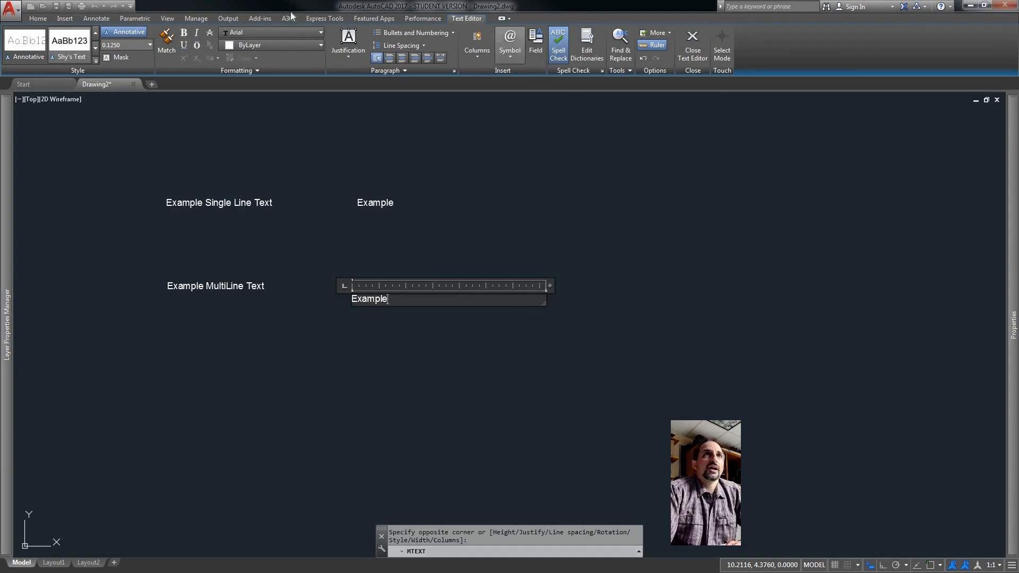
# Set the new multiline text's justification to Middle Center and close the text editor.
pyautogui.click(346, 58)
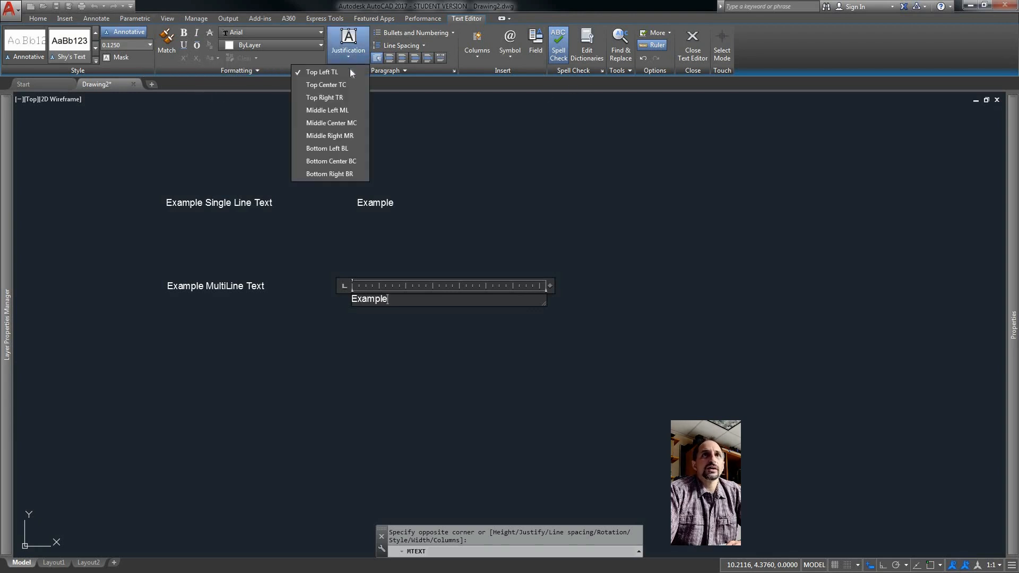
pyautogui.click(348, 121)
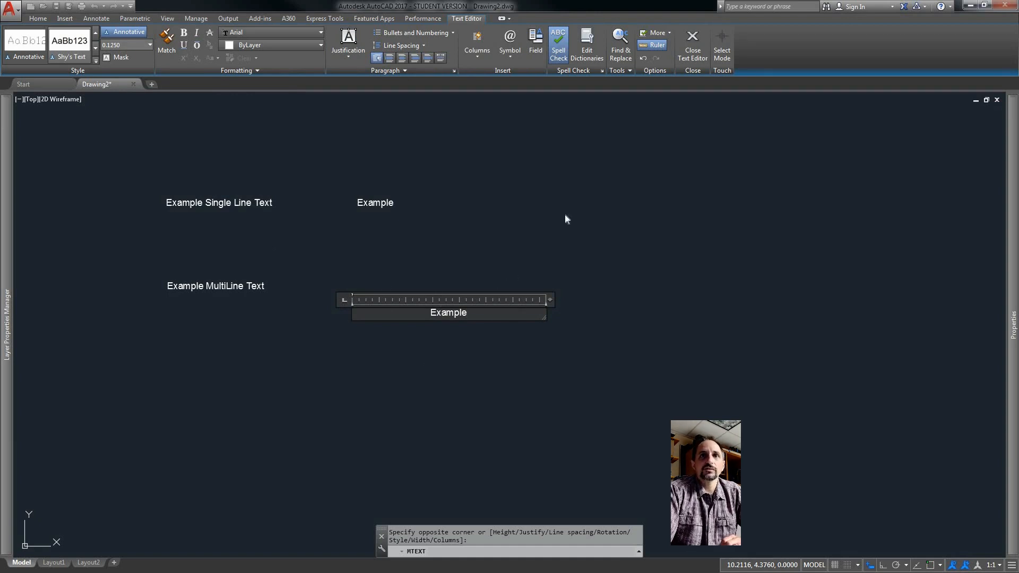
pyautogui.click(691, 49)
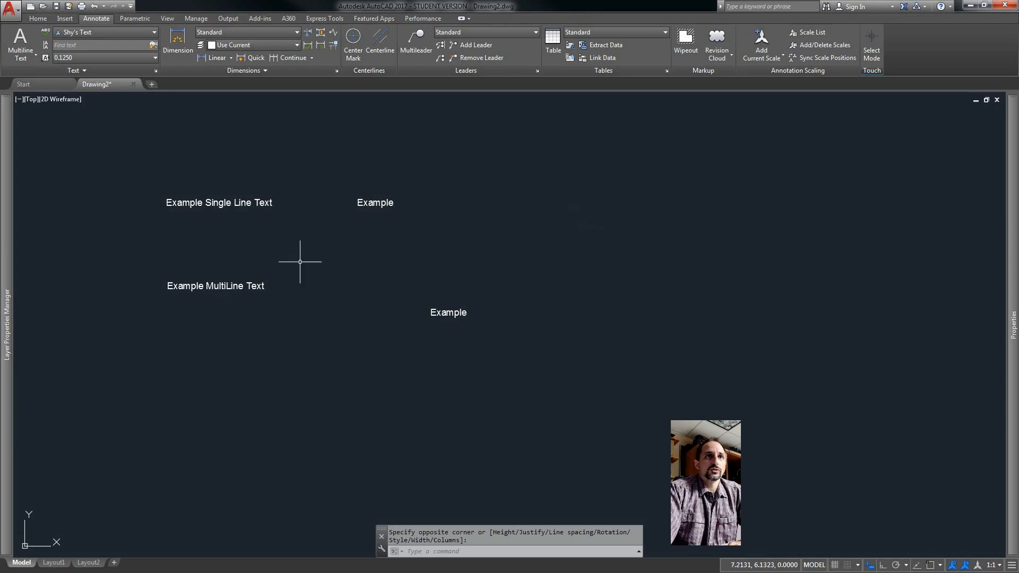
# Edit the first single-line text to remove the word Line so it reads Example Single Text.
pyautogui.doubleClick(237, 202)
pyautogui.click(249, 205)
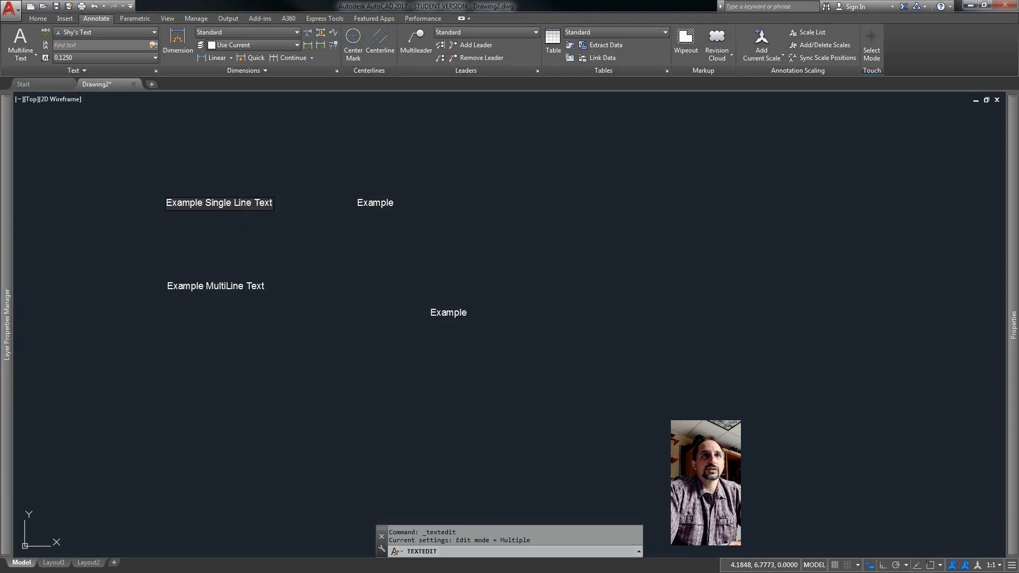
pyautogui.click(232, 228)
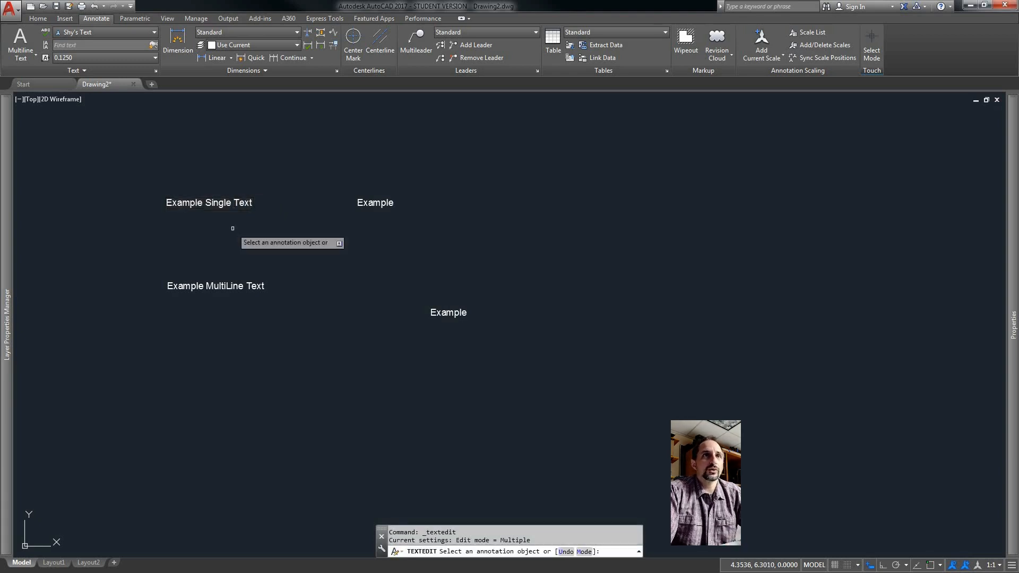
pyautogui.press('Escape')
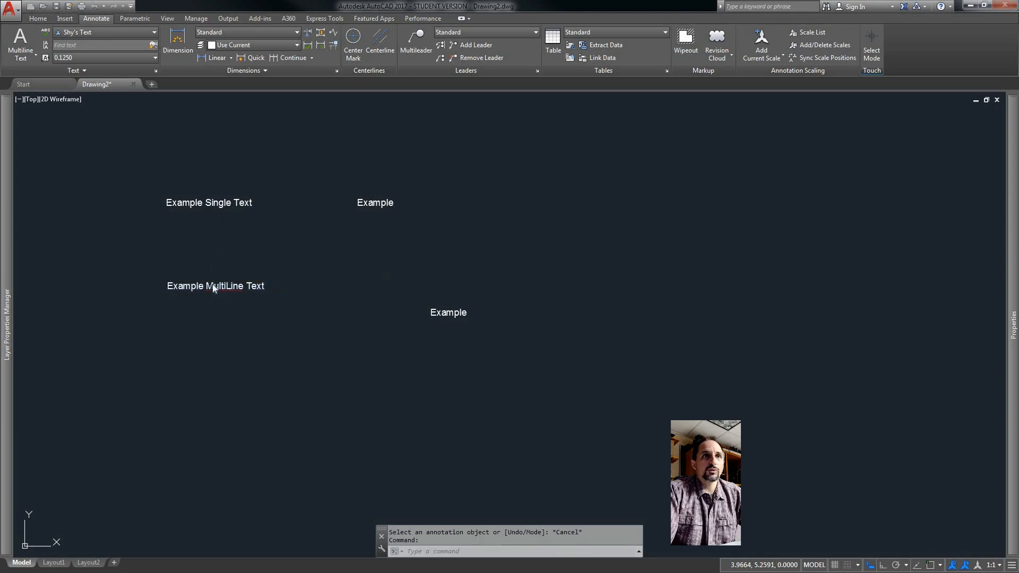
# Open the multiline text and then the single-line text in their editors, leaving both unchanged.
pyautogui.doubleClick(212, 285)
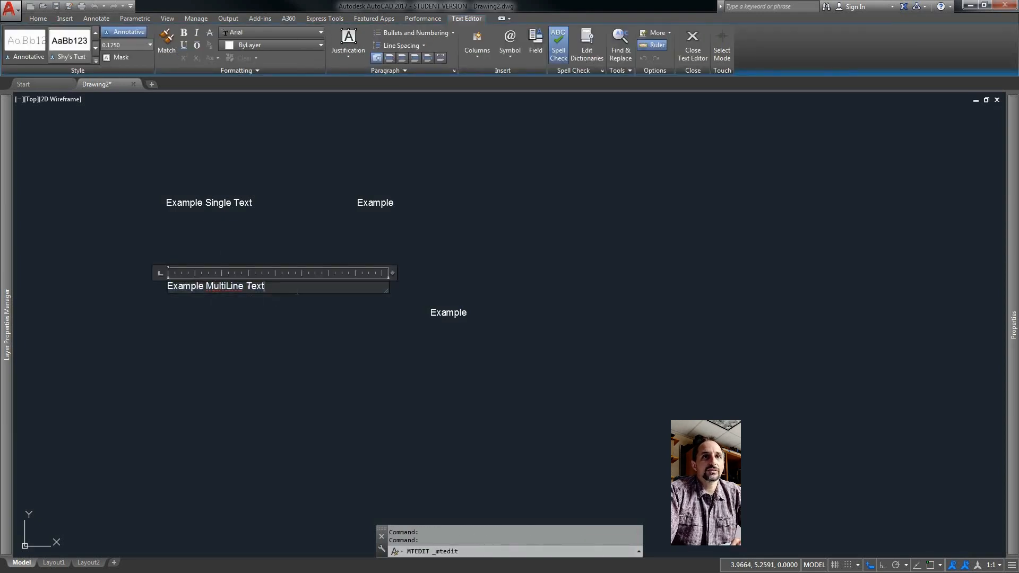
pyautogui.press('Escape')
pyautogui.click(223, 282)
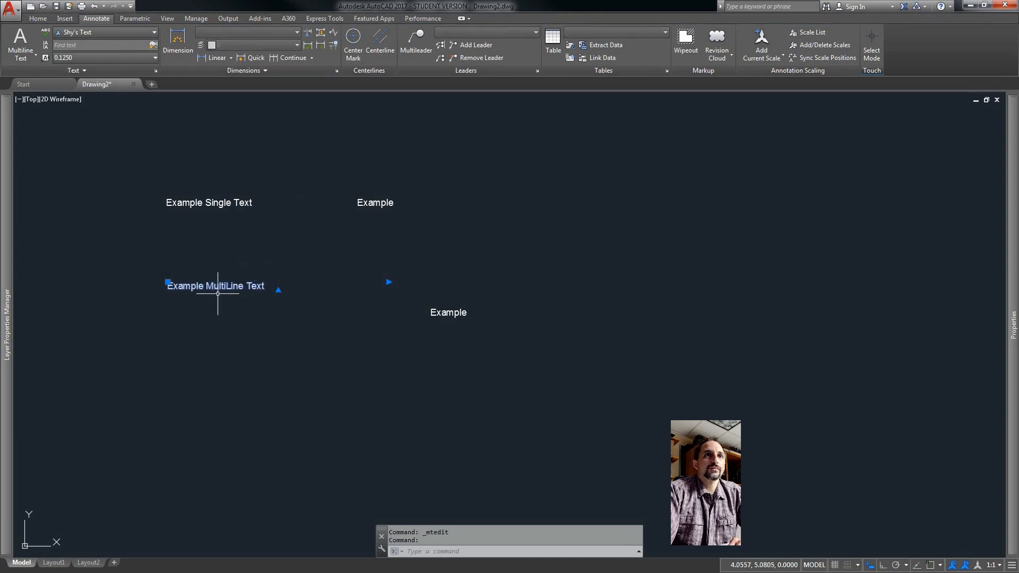
pyautogui.press('Escape')
pyautogui.doubleClick(228, 285)
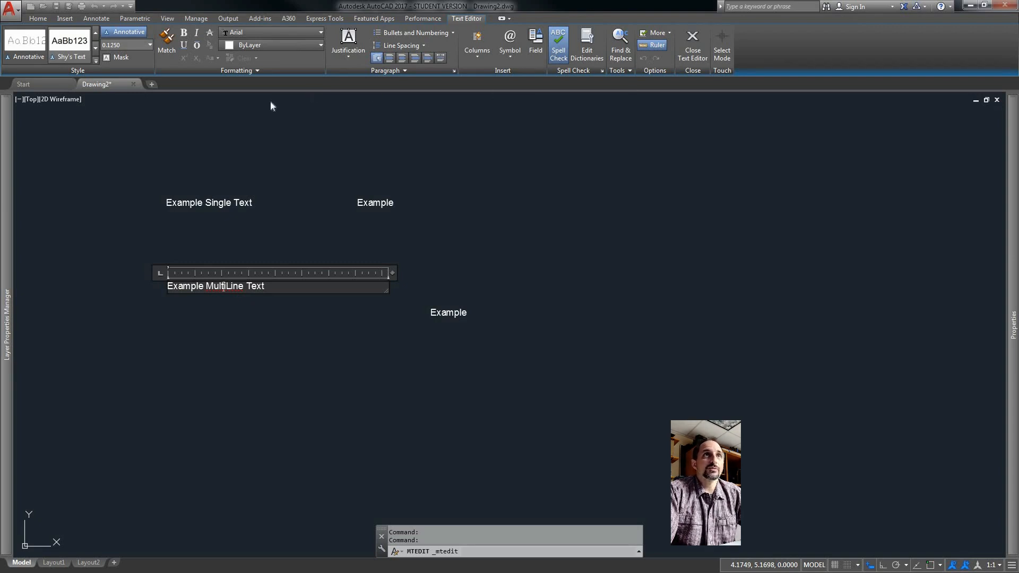
pyautogui.click(247, 214)
pyautogui.doubleClick(211, 203)
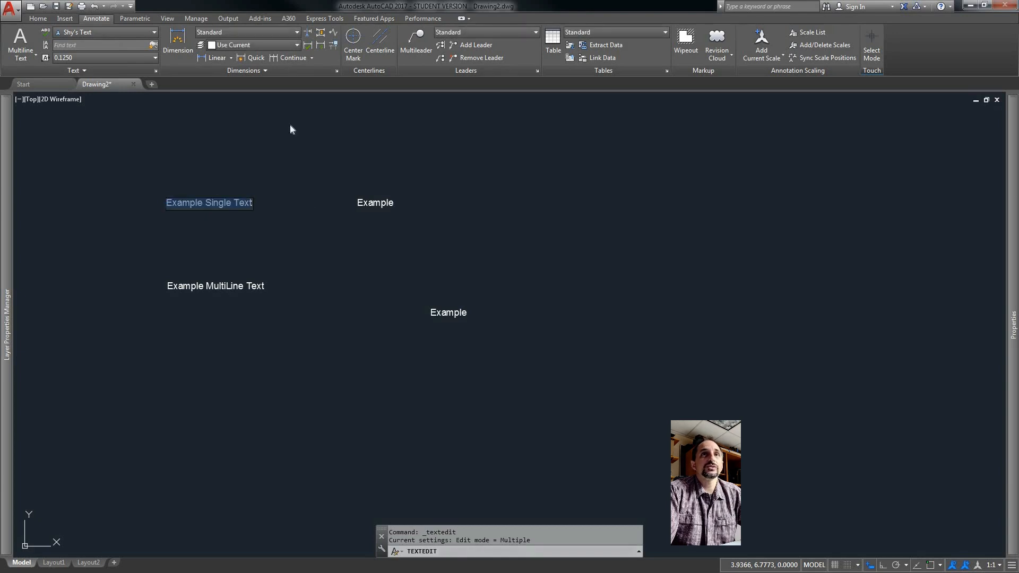
pyautogui.click(286, 223)
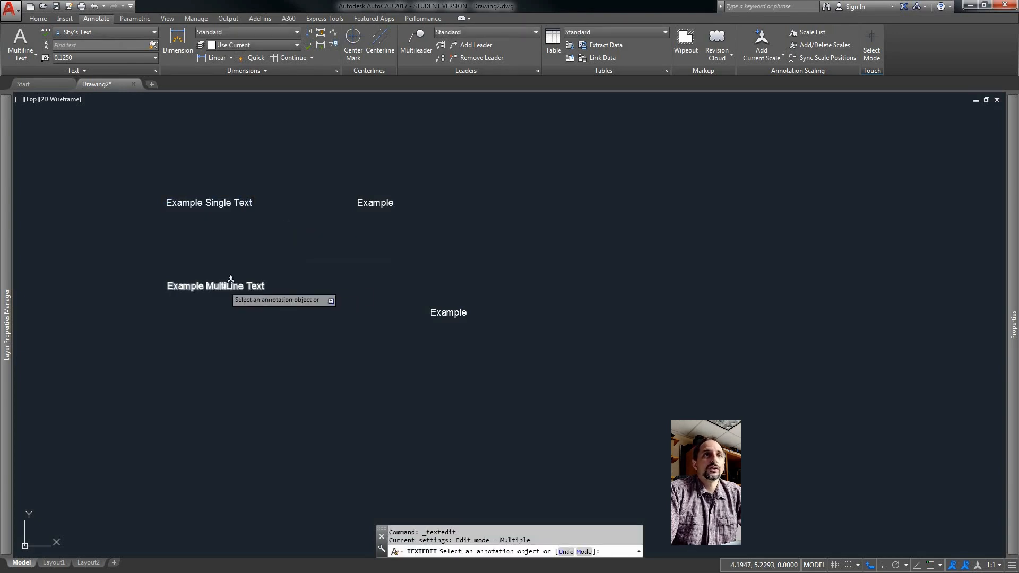
# Select the Example MultiLine Text object and inspect its properties in the Properties palette.
pyautogui.click(225, 287)
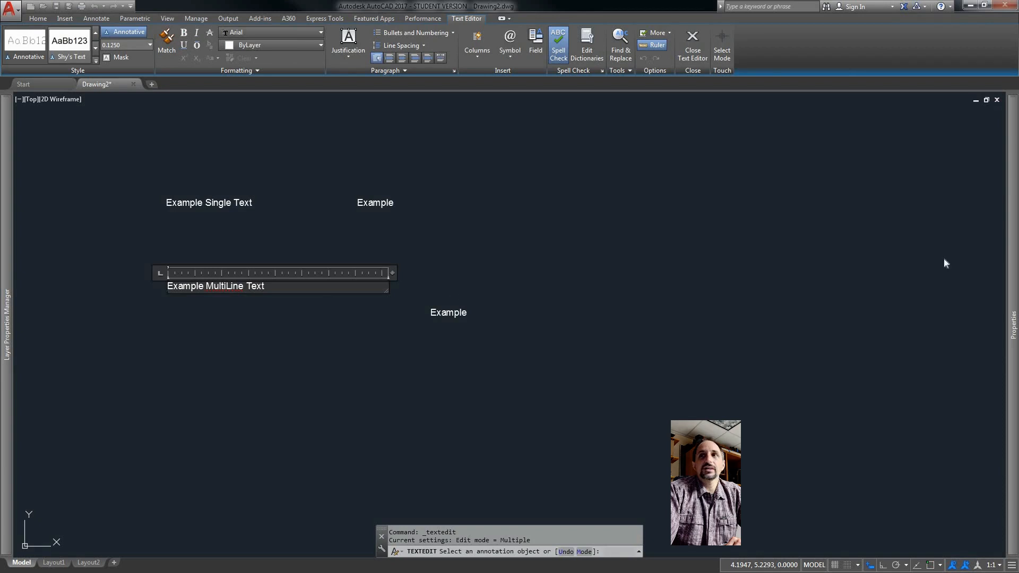
pyautogui.moveTo(1009, 255)
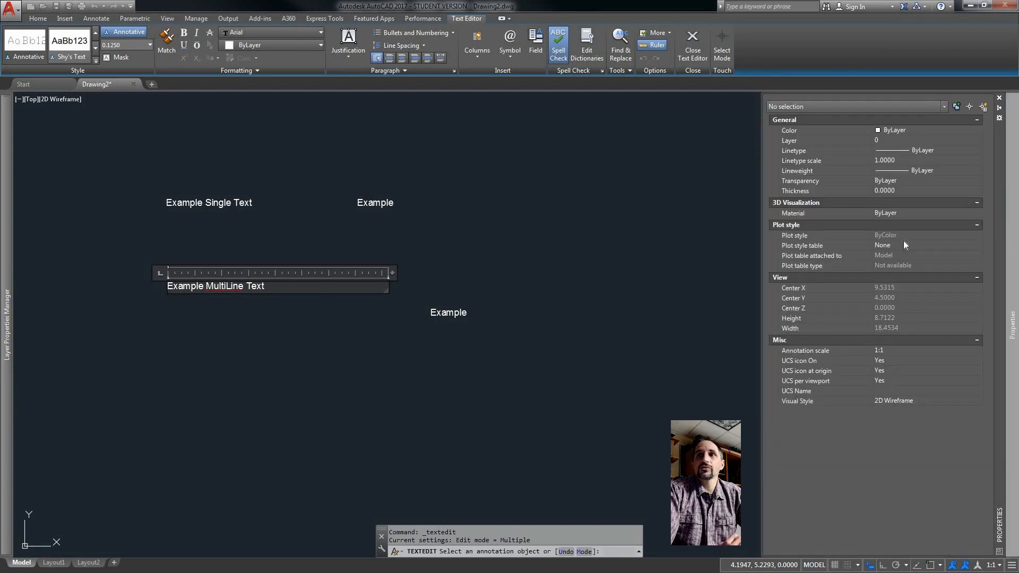
pyautogui.click(471, 287)
pyautogui.press('Escape')
pyautogui.click(250, 287)
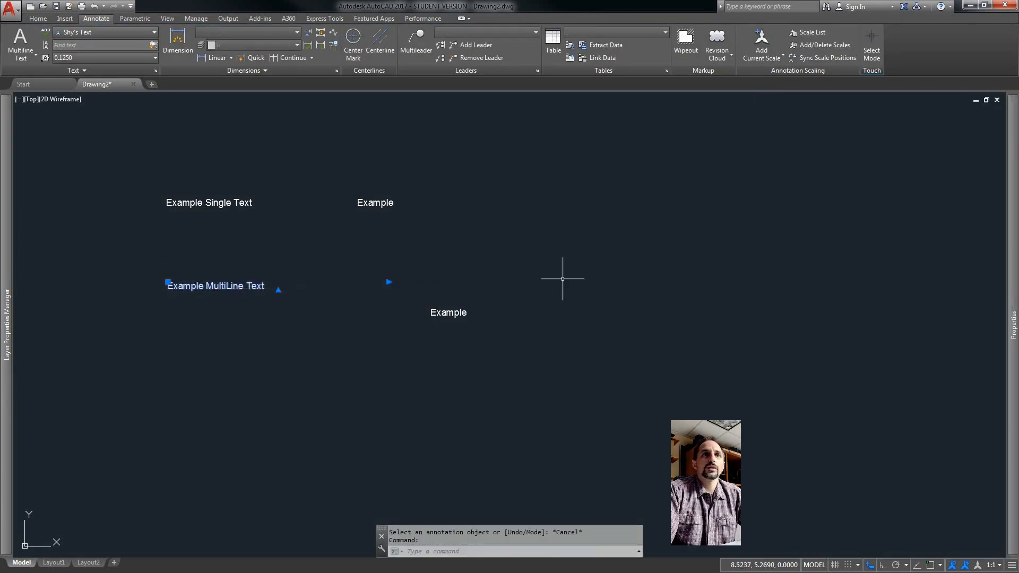
pyautogui.moveTo(1013, 254)
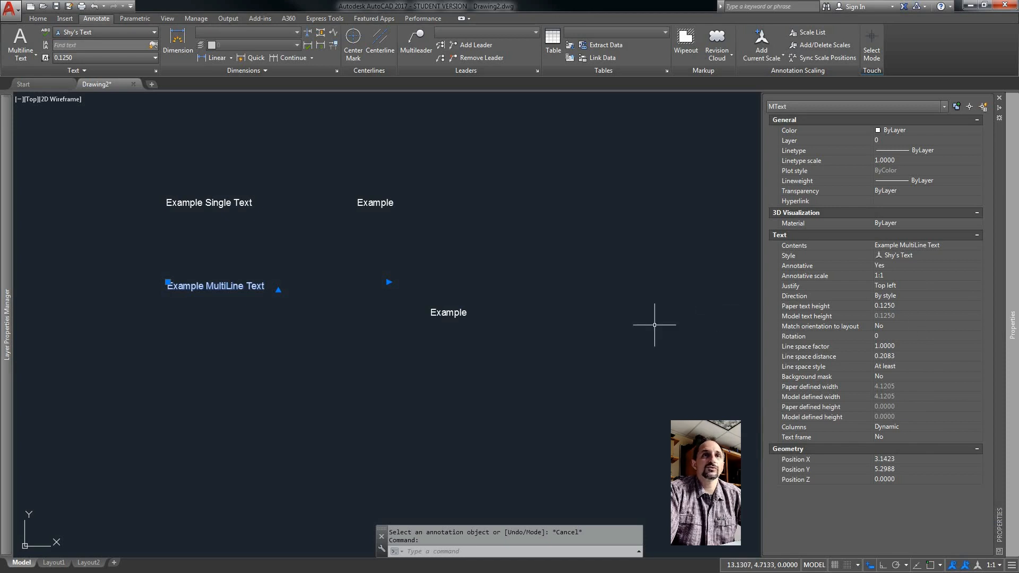
pyautogui.press('Escape')
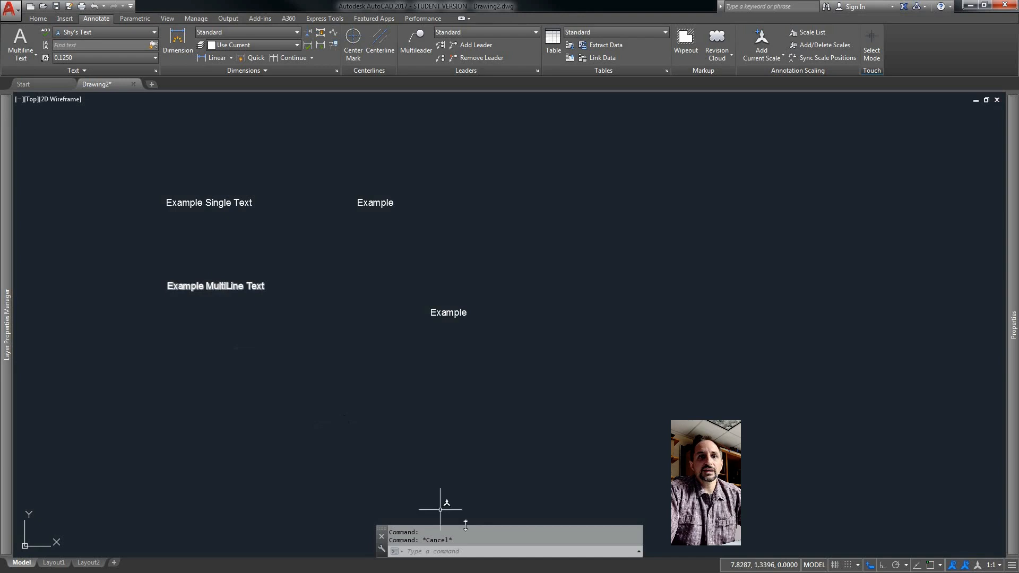
# Run the DDEDIT command and open the multiline text for editing, exiting without changes.
pyautogui.click(466, 551)
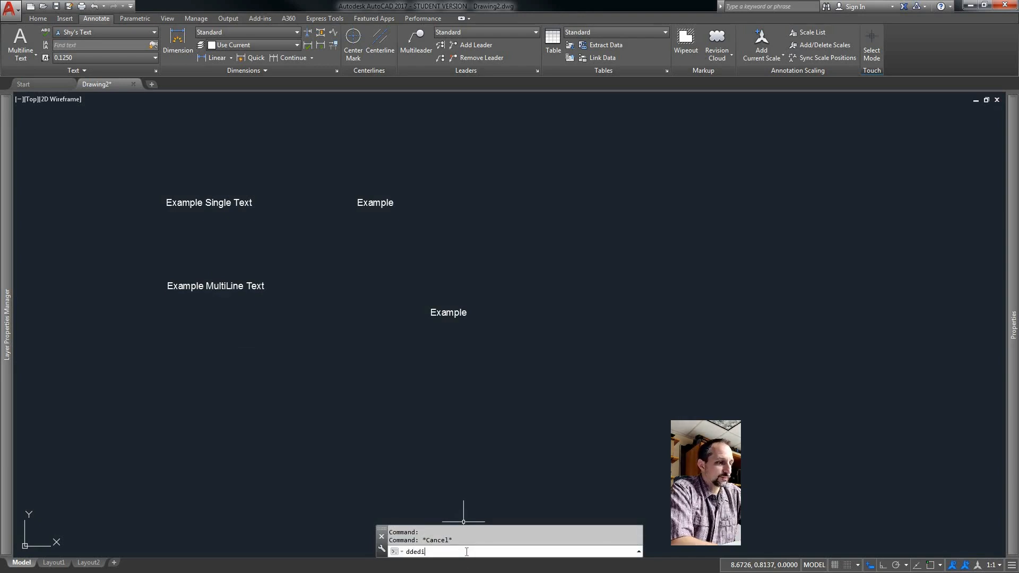
pyautogui.write('ddedit')
pyautogui.press('Return')
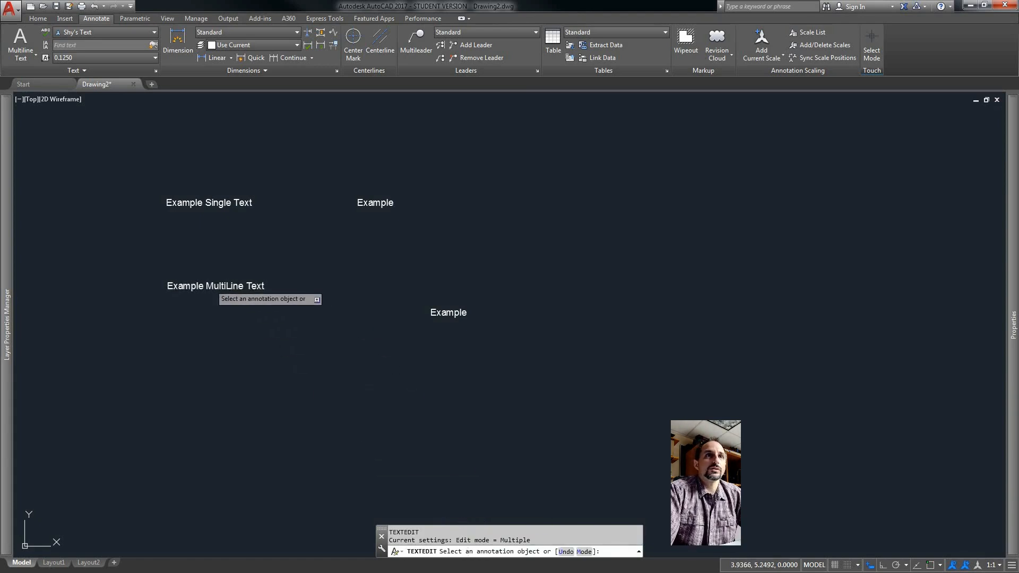
pyautogui.click(215, 288)
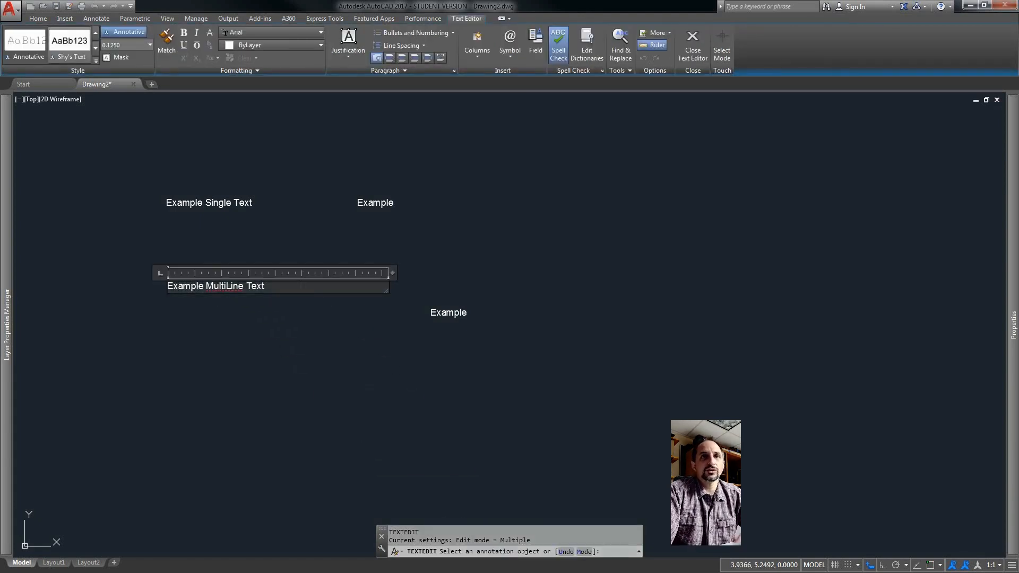
pyautogui.click(419, 273)
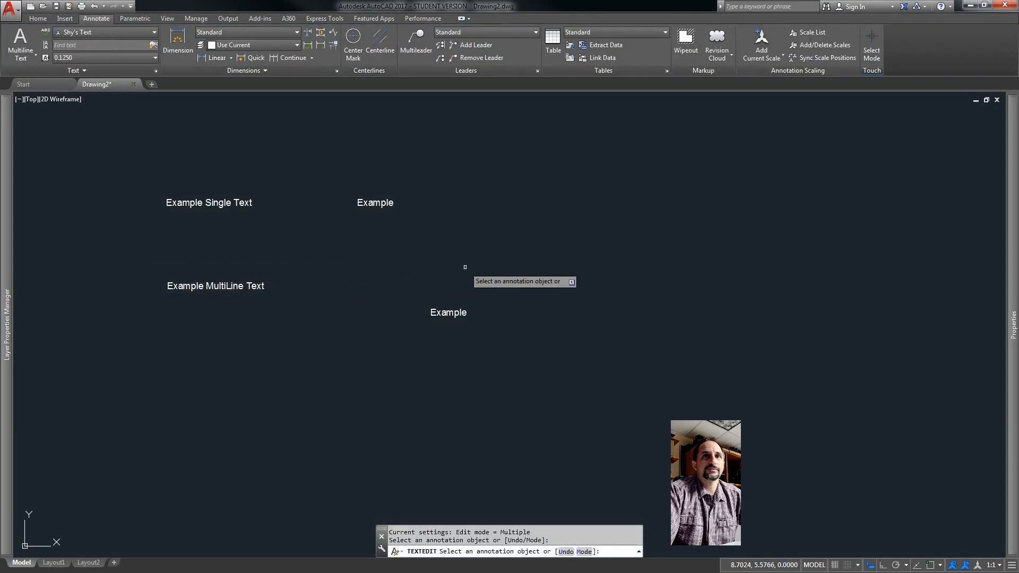
# Open the multiline text in its editor and close it again without changes.
pyautogui.press('Escape')
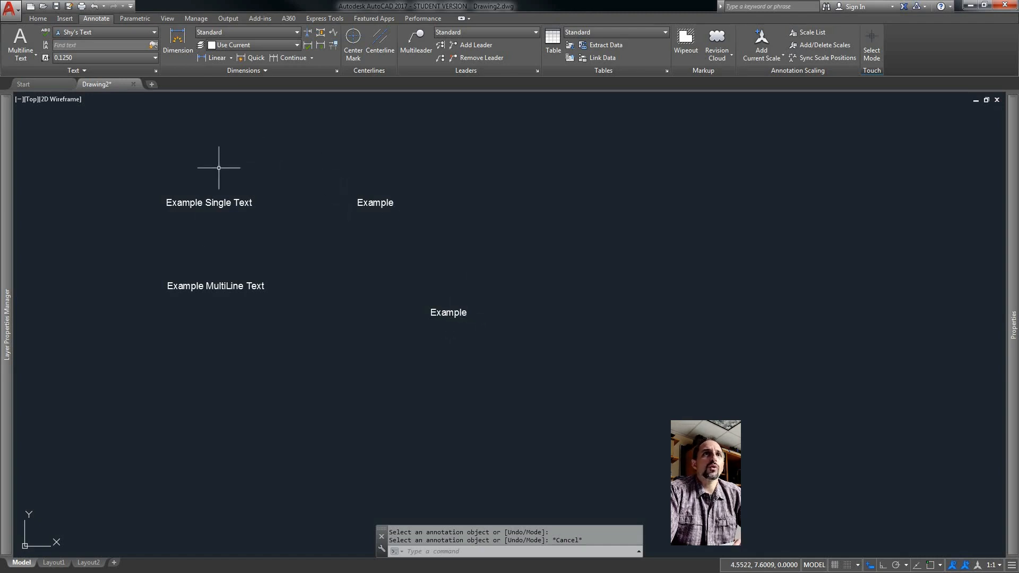
pyautogui.doubleClick(231, 286)
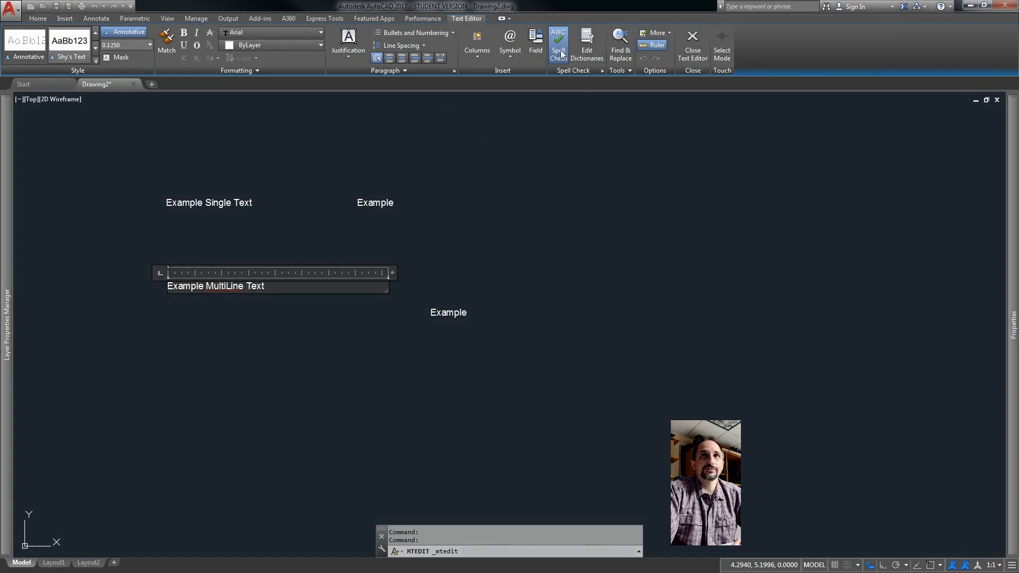
pyautogui.click(564, 247)
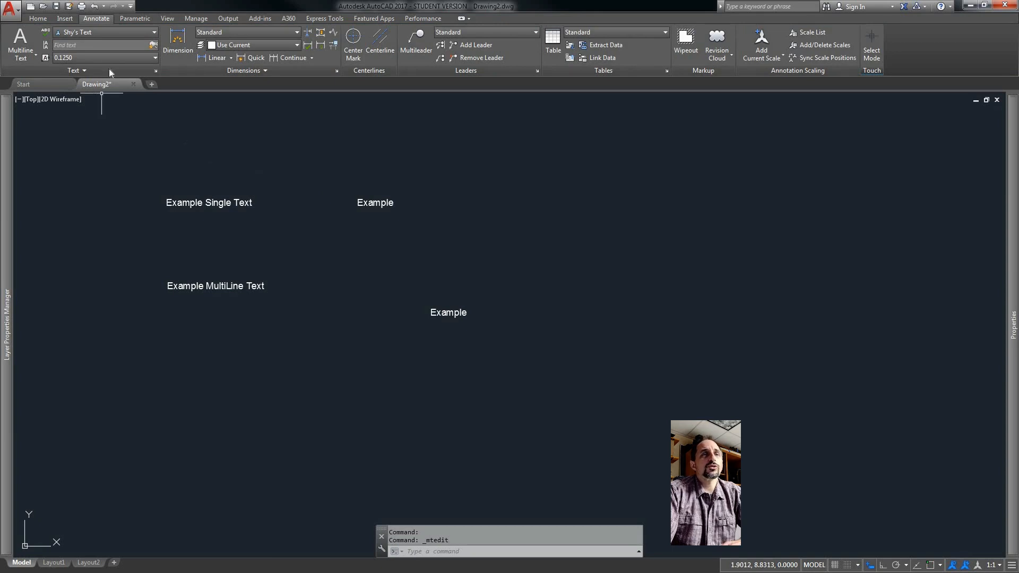
pyautogui.click(85, 63)
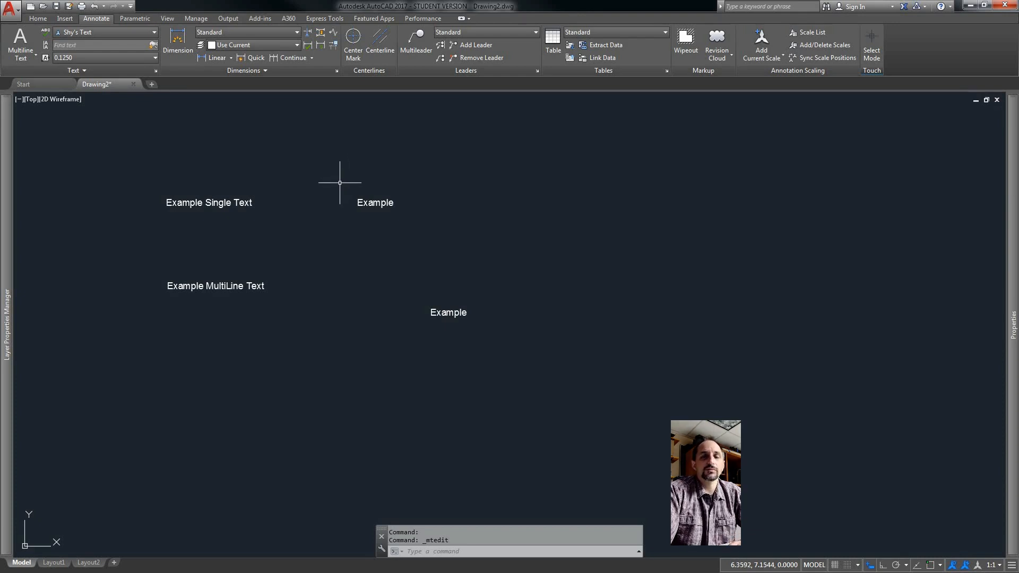
# Erase all four example text objects with a window selection.
pyautogui.write('e')
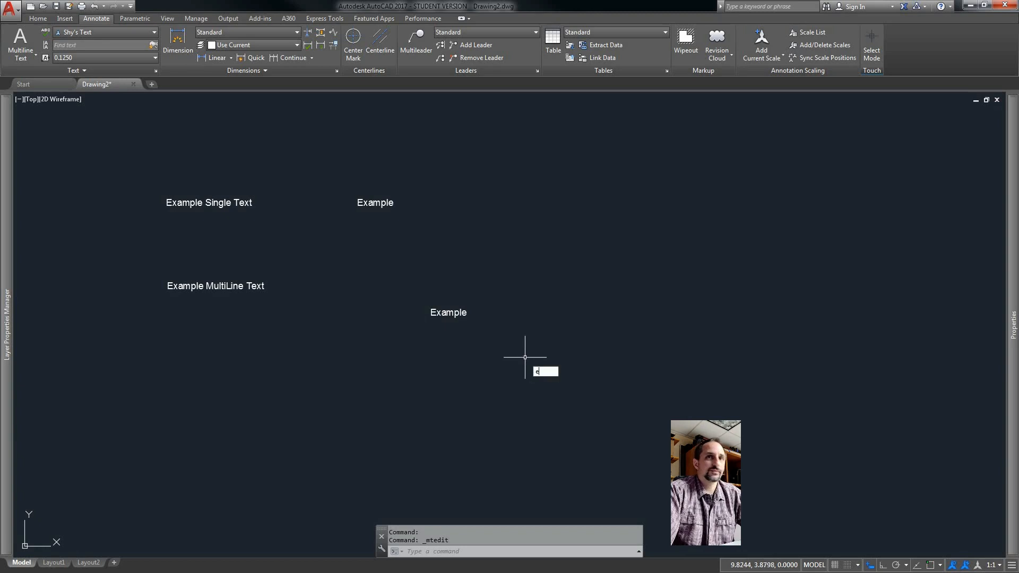
pyautogui.press('Return')
pyautogui.click(522, 352)
pyautogui.click(105, 133)
pyautogui.press('Return')
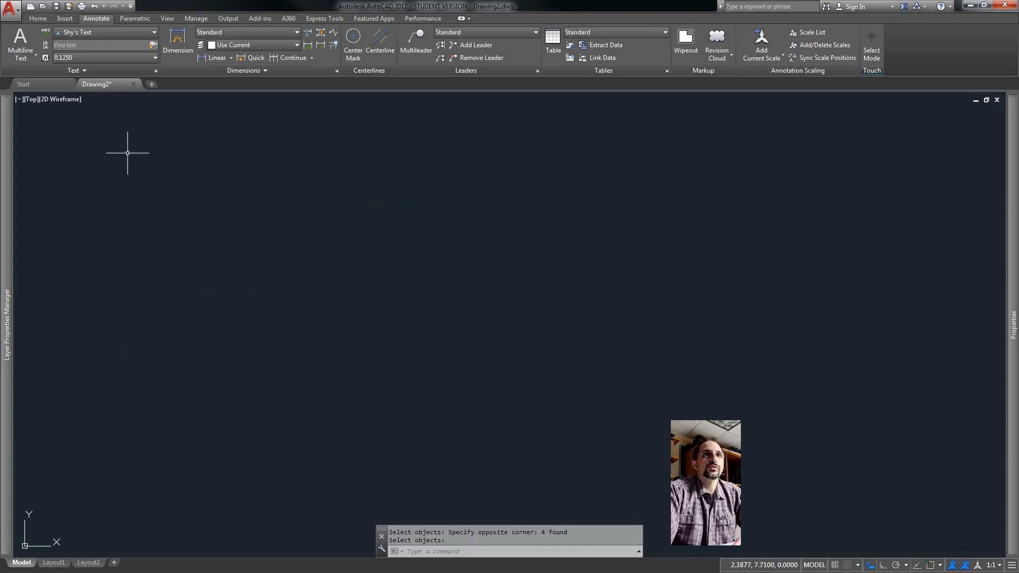
# Create a new annotative dimension style starting from Annotative, named with the user's first name followed by 's Dims.
pyautogui.click(336, 71)
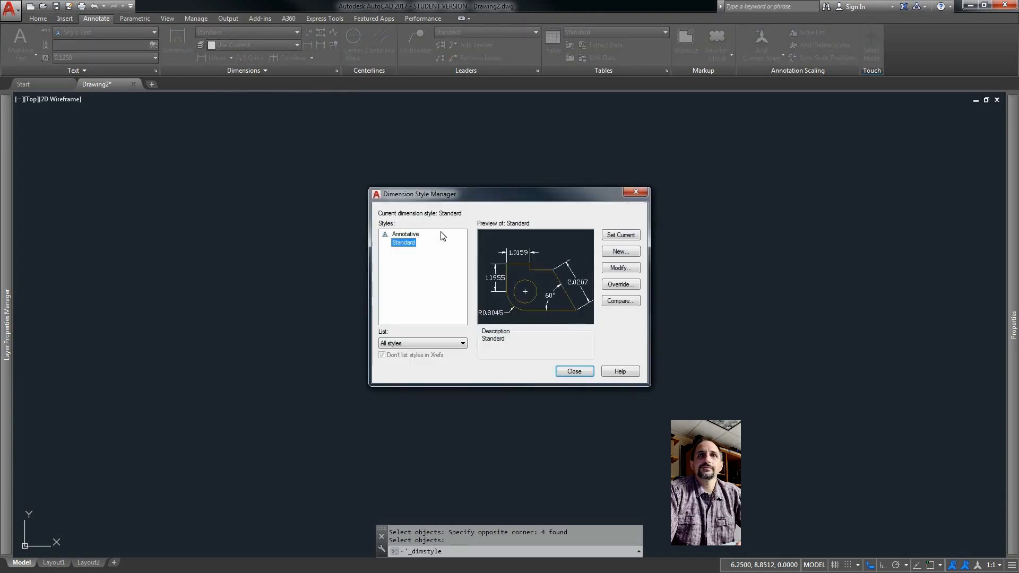
pyautogui.click(408, 235)
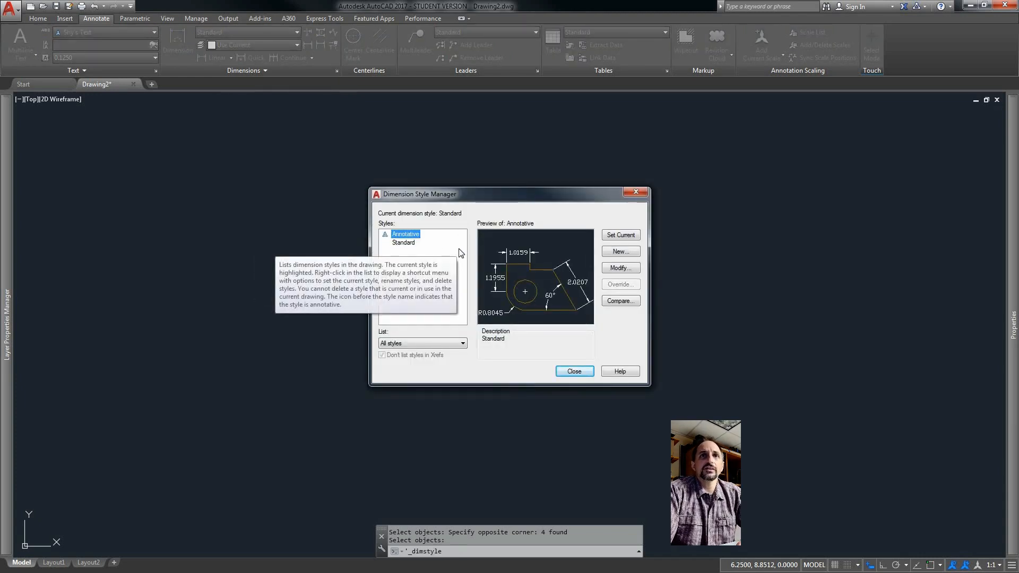
pyautogui.click(624, 253)
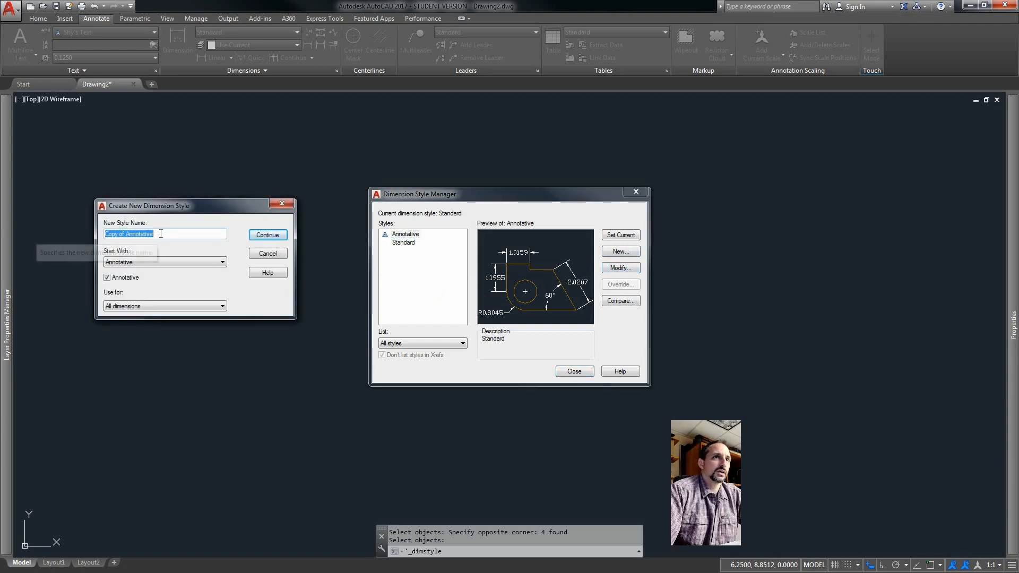
pyautogui.write("Shy's Dims")
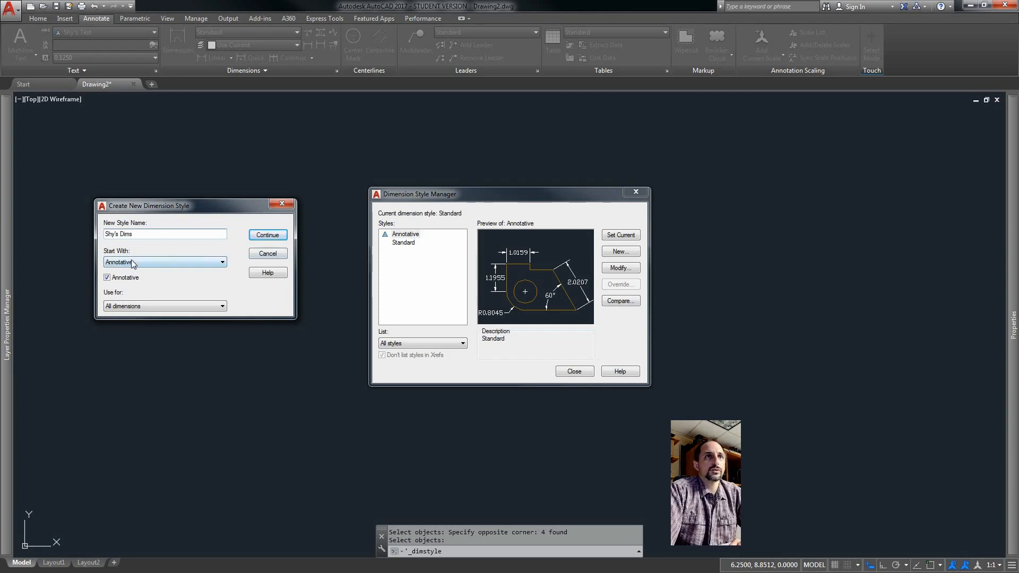
pyautogui.click(269, 235)
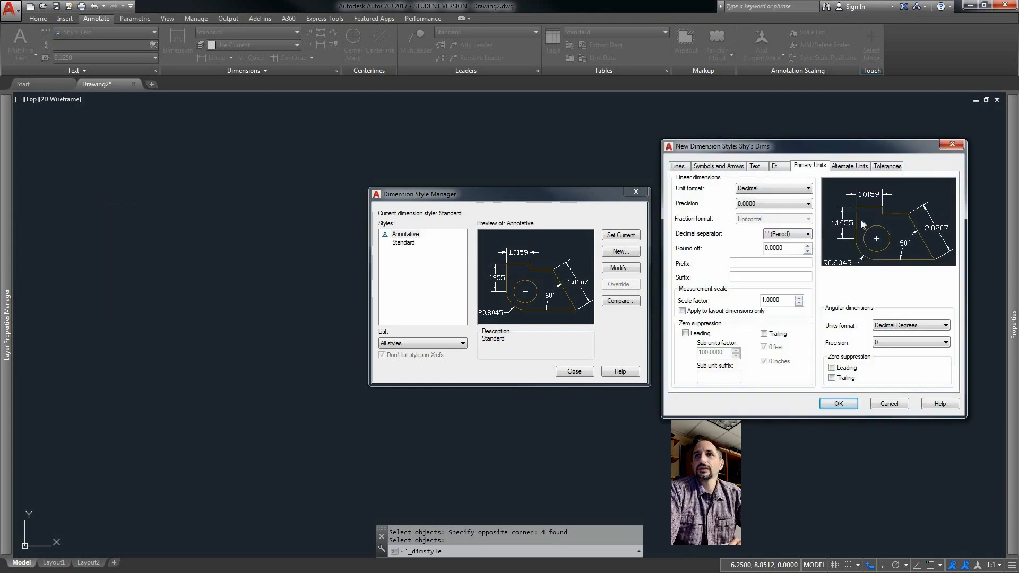
# Set the extension lines to extend 0.125 beyond the dimension lines.
pyautogui.click(679, 167)
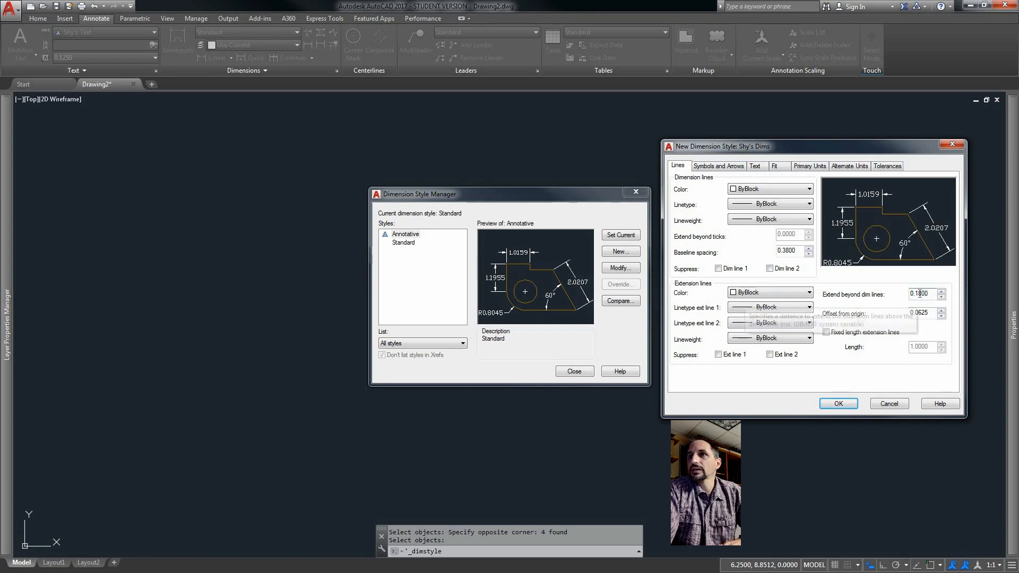
pyautogui.moveTo(918, 295); pyautogui.dragTo(929, 291)
pyautogui.write('25')
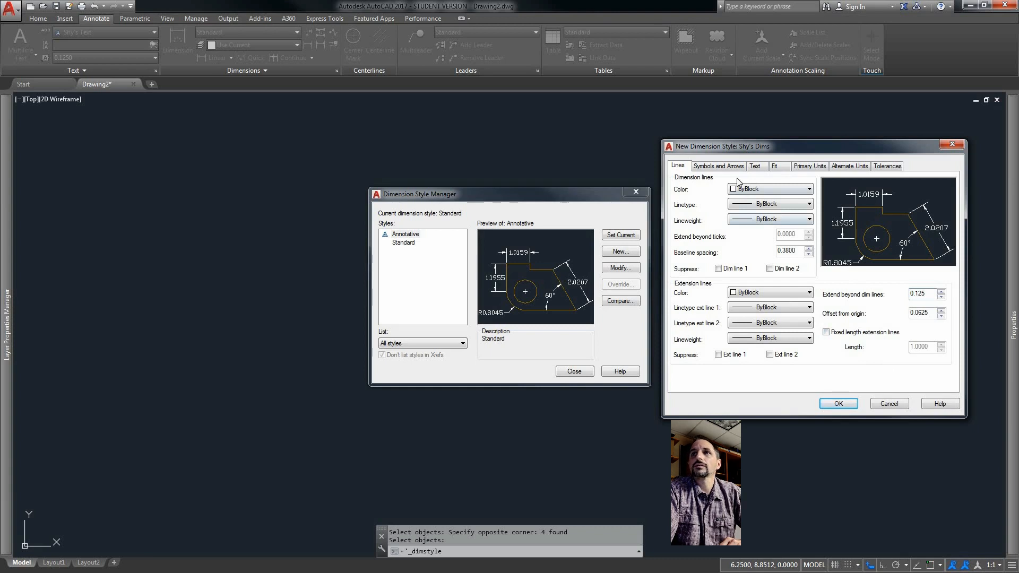
# Set the arrow size to 0.125 and the center mark size to 0.07.
pyautogui.click(721, 167)
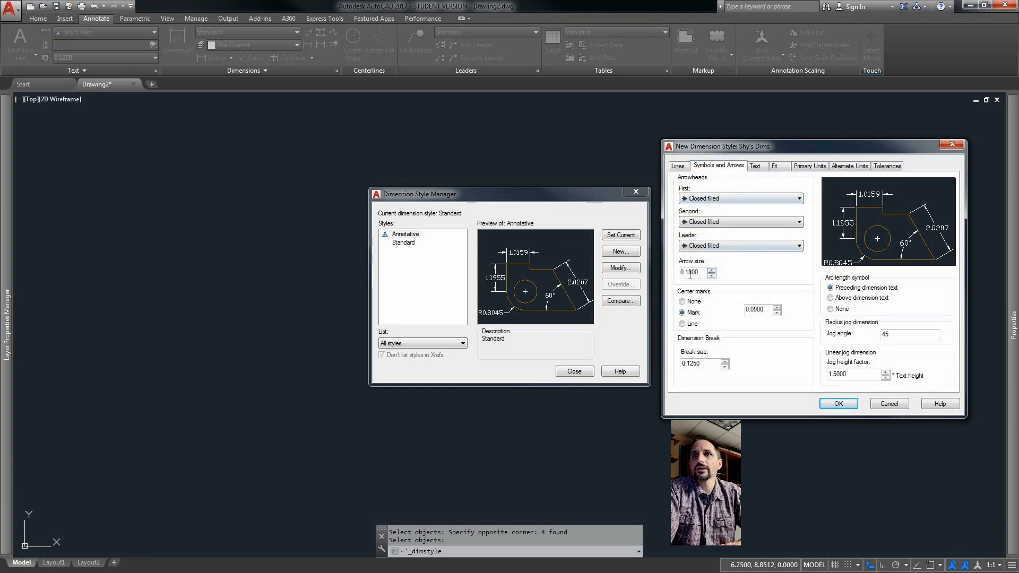
pyautogui.moveTo(689, 272); pyautogui.dragTo(697, 271)
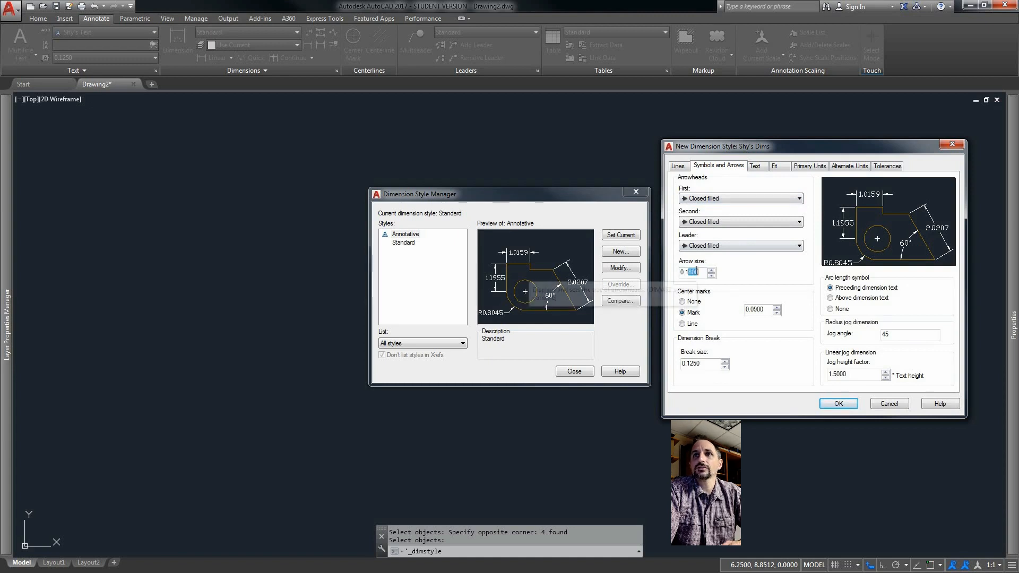
pyautogui.write('25')
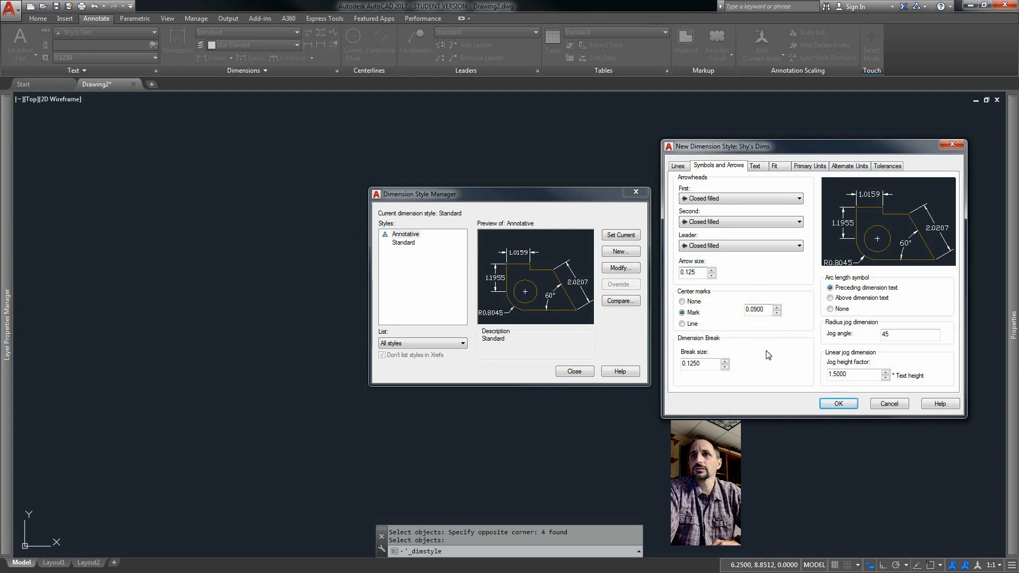
pyautogui.moveTo(756, 311); pyautogui.dragTo(752, 312)
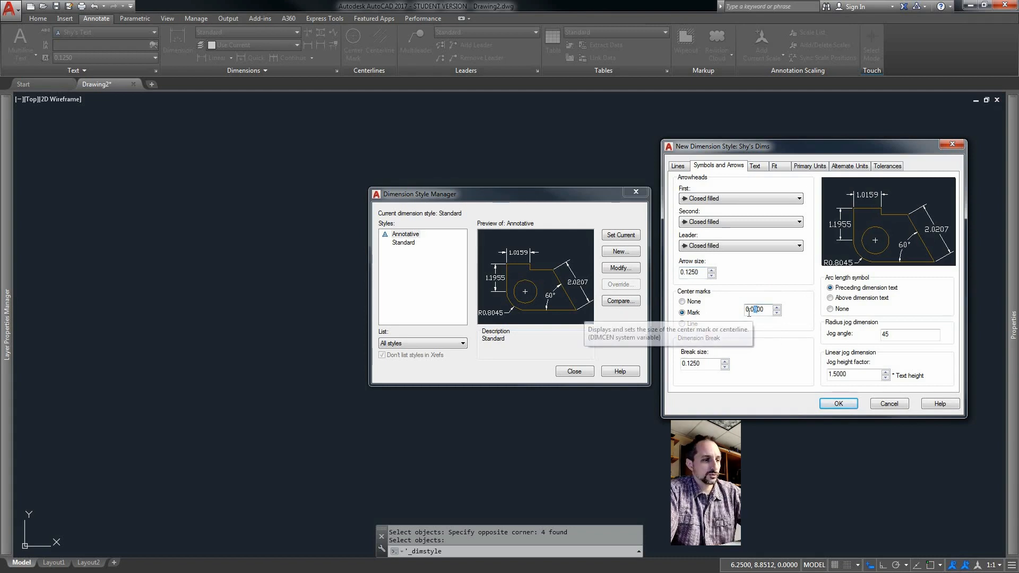
pyautogui.write('7')
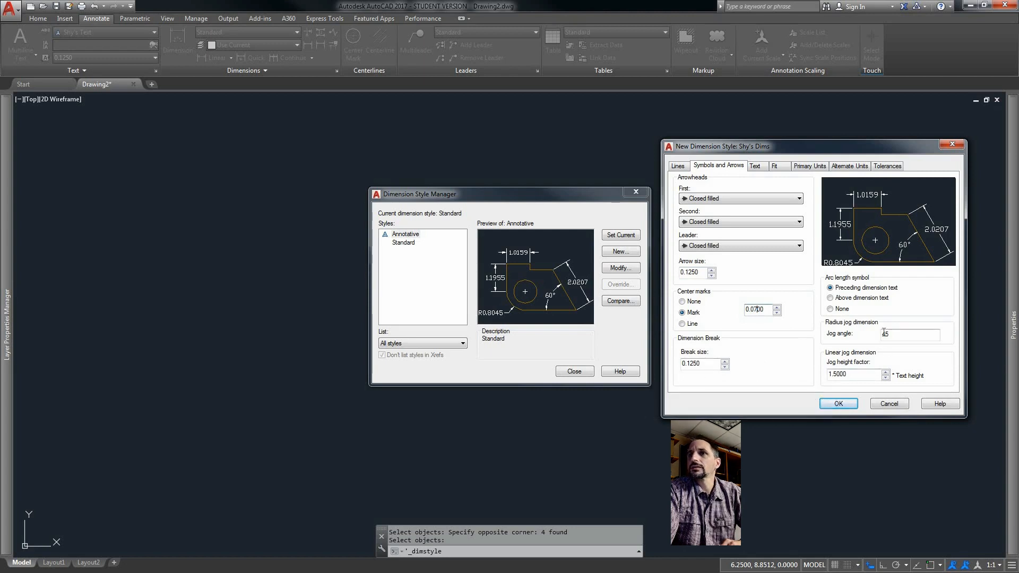
# Set the dimension text style to the custom Arial text style and the offset from dimension line to 0.07.
pyautogui.click(756, 166)
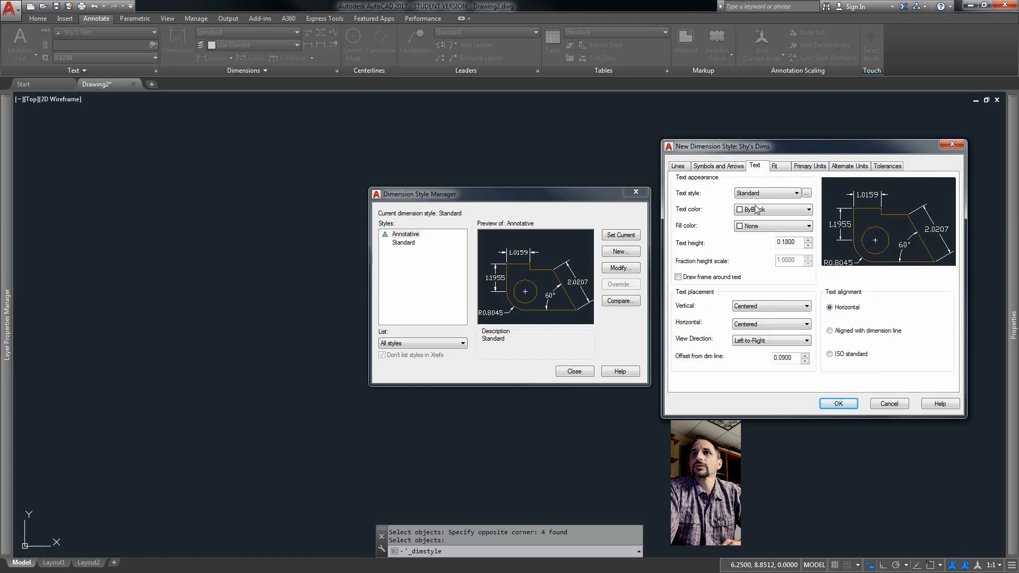
pyautogui.click(797, 193)
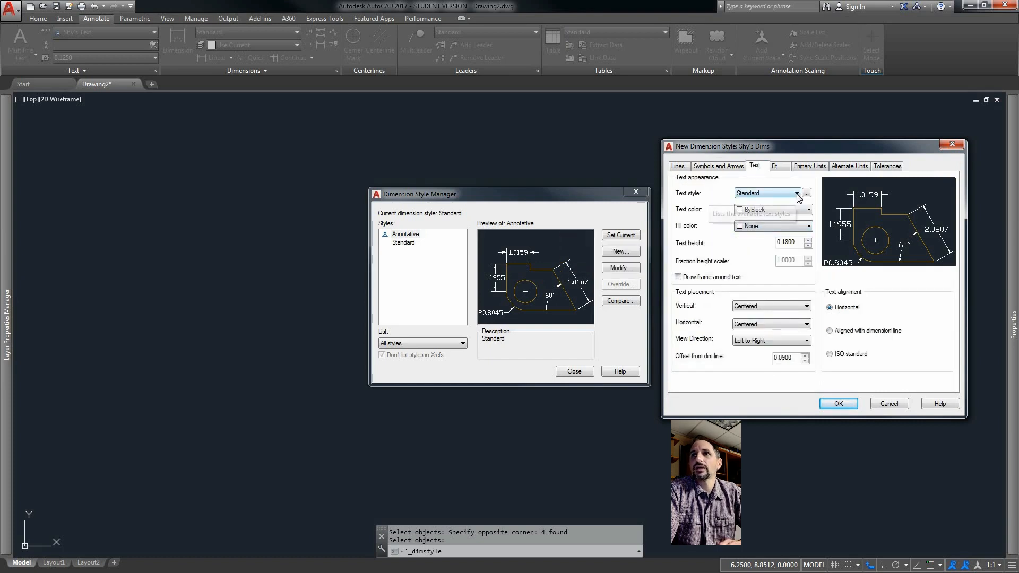
pyautogui.click(770, 210)
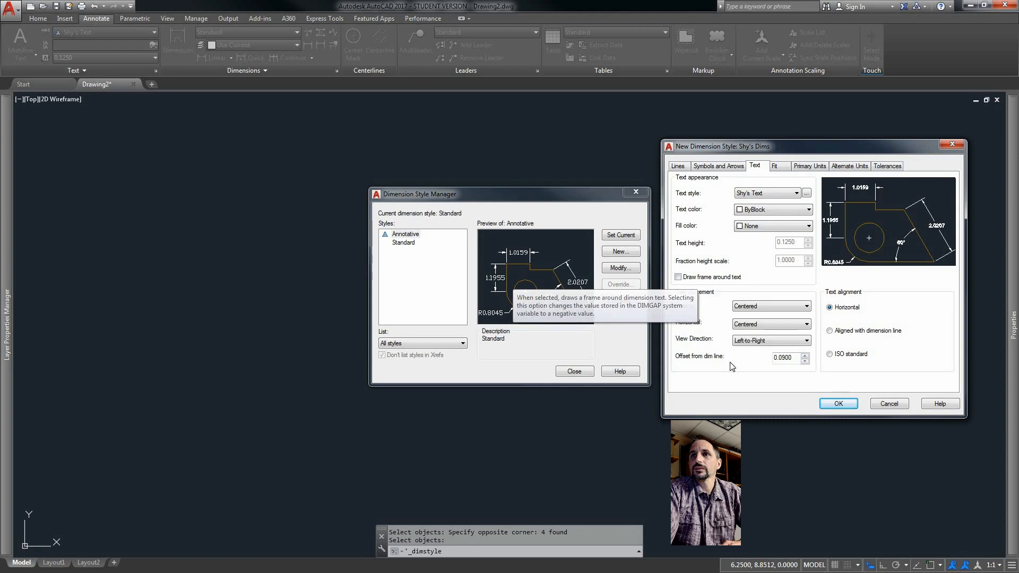
pyautogui.moveTo(781, 358); pyautogui.dragTo(785, 356)
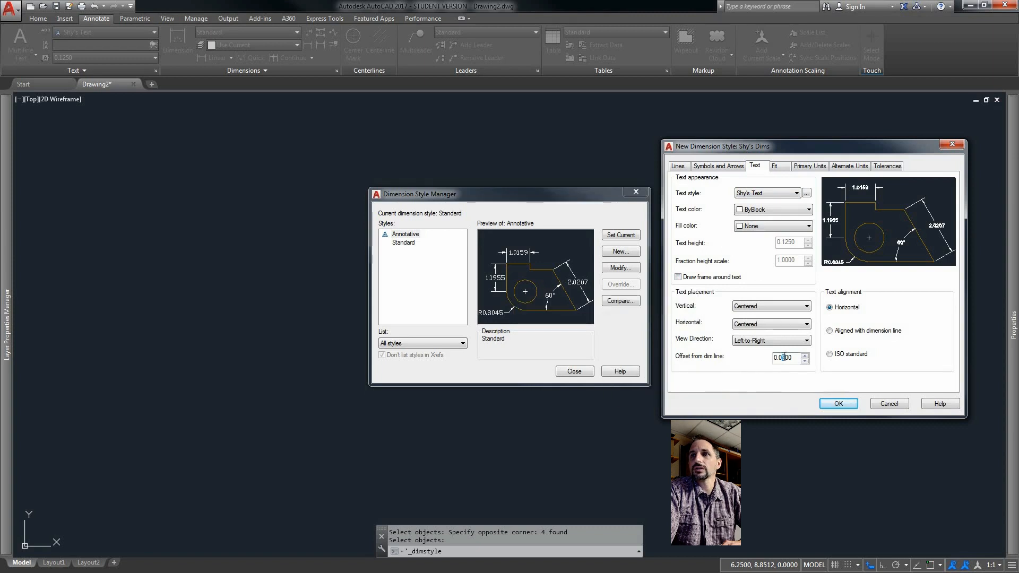
pyautogui.write('7')
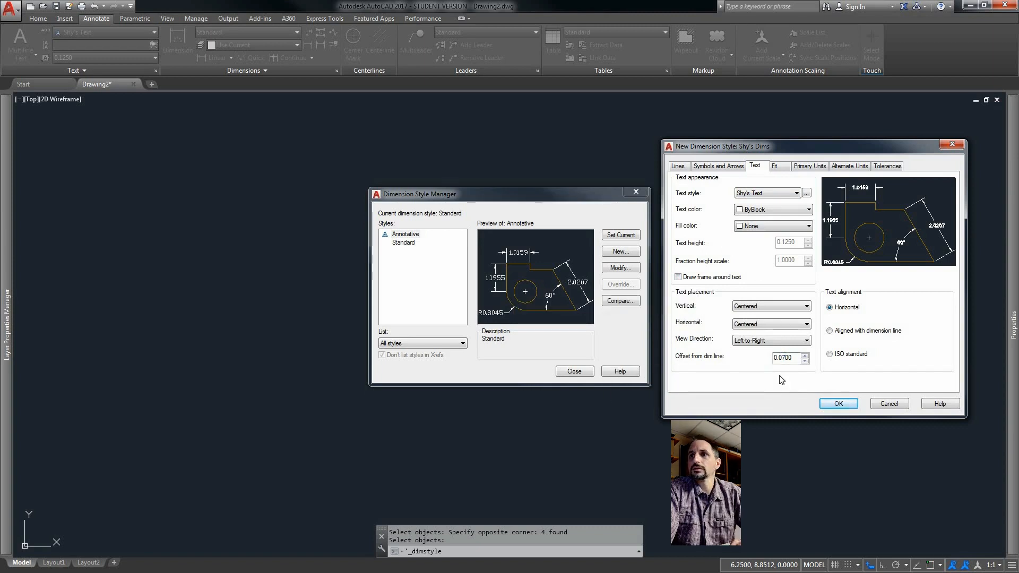
# Keep Decimal unit format and set the primary units precision to 0.00.
pyautogui.click(778, 168)
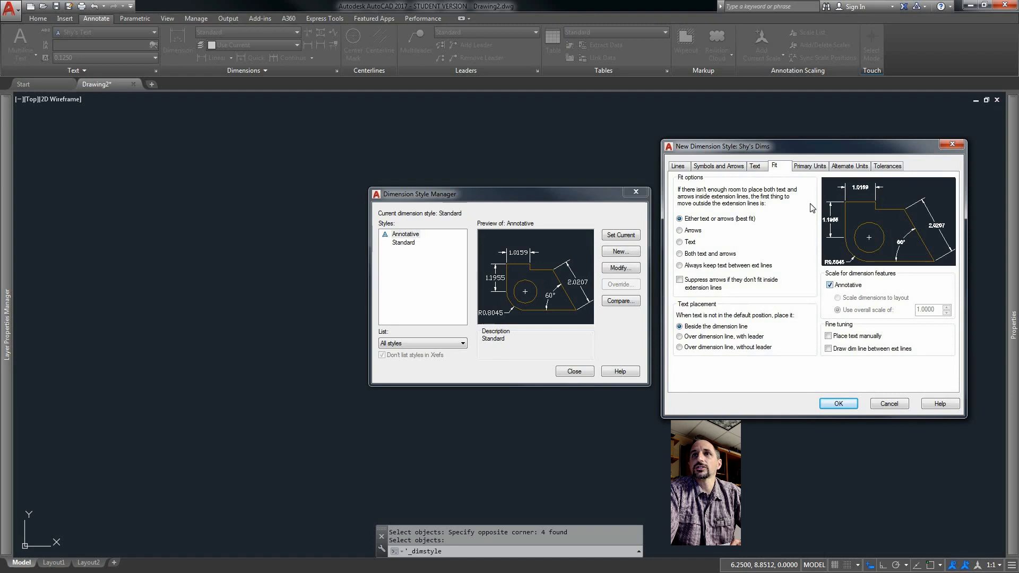
pyautogui.click(808, 166)
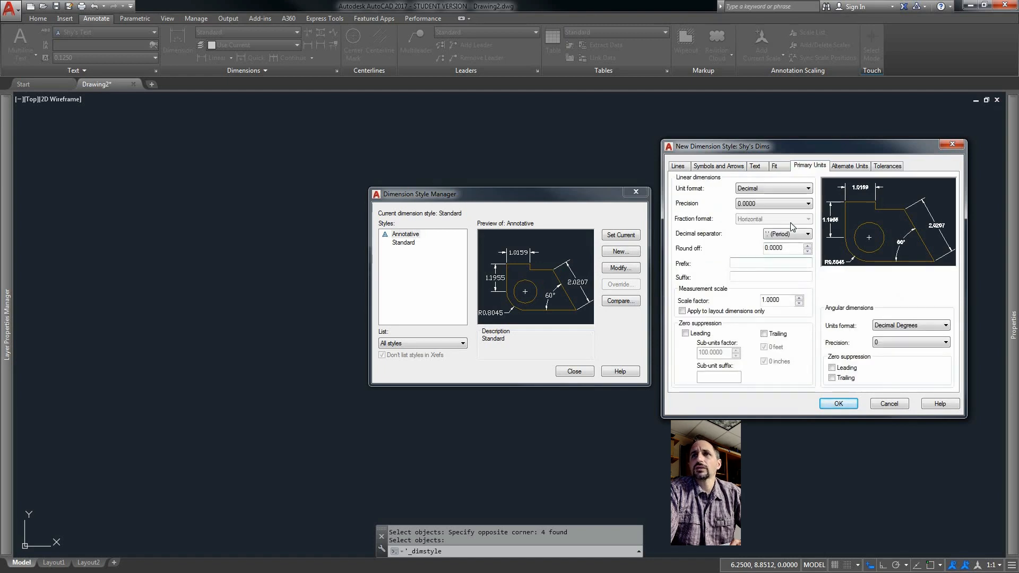
pyautogui.click(809, 189)
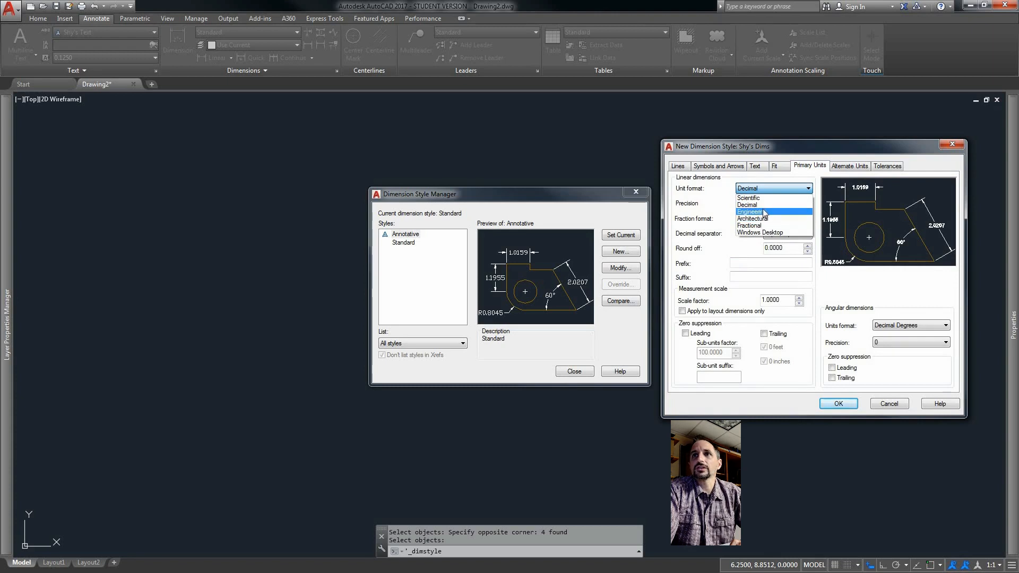
pyautogui.click(765, 191)
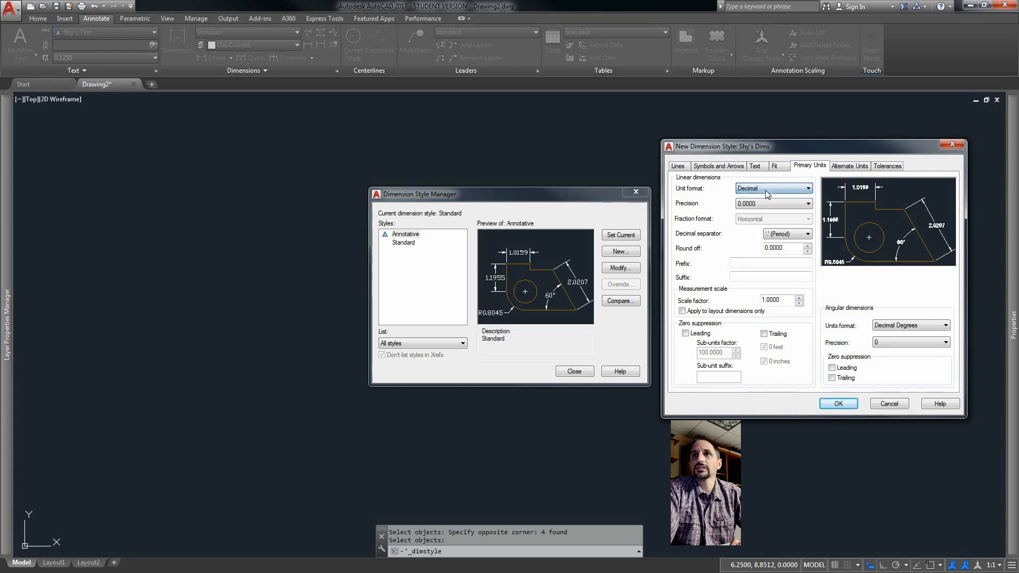
pyautogui.click(802, 205)
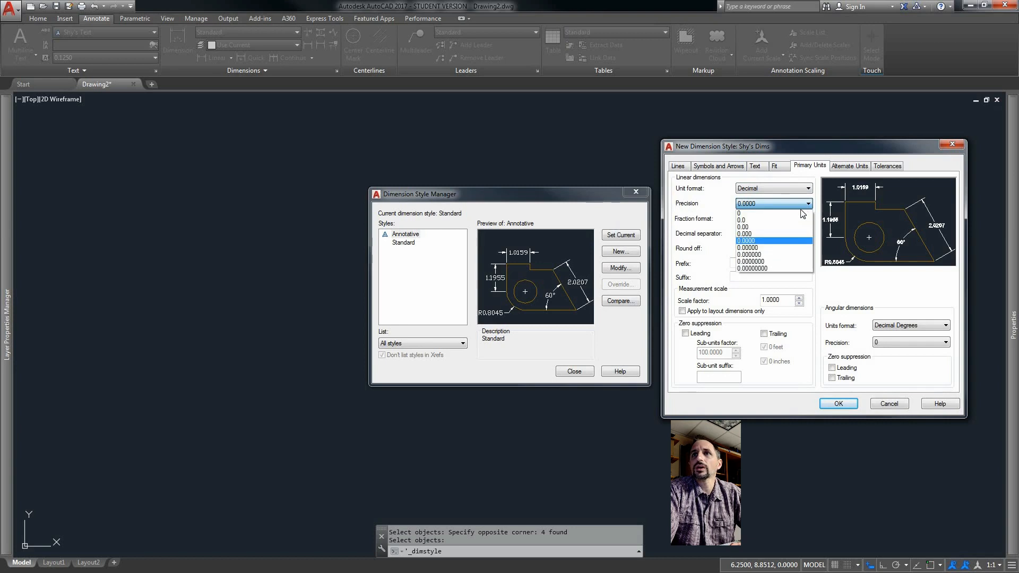
pyautogui.click(756, 226)
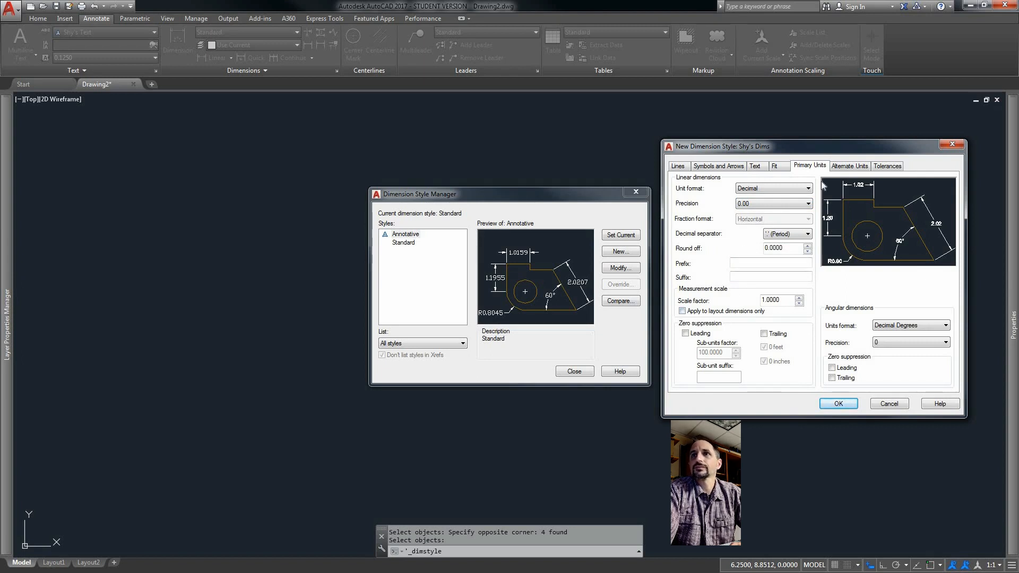
# Review the alternate units and tolerances settings, then save the new dimension style.
pyautogui.click(849, 166)
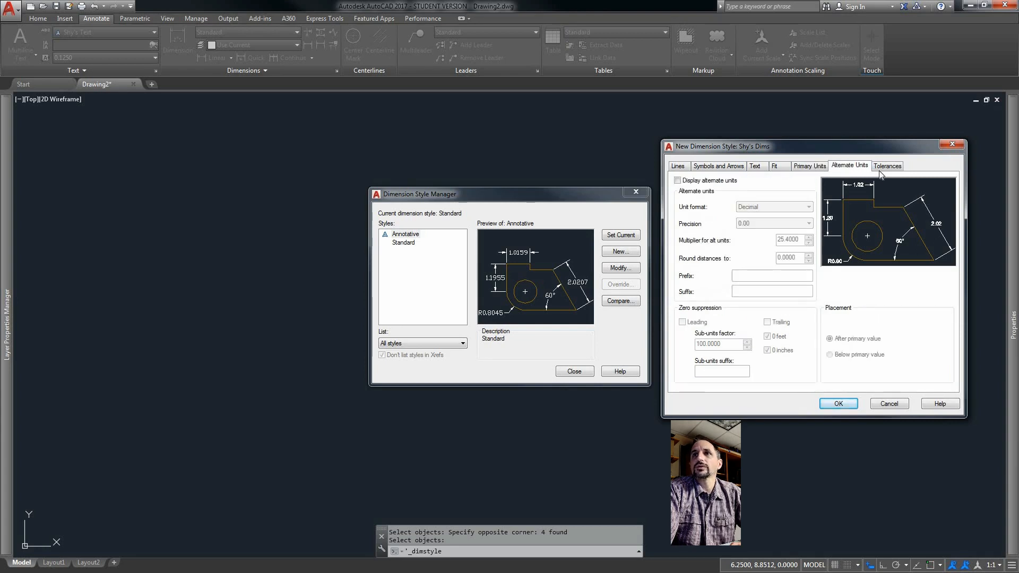
pyautogui.click(890, 167)
pyautogui.click(850, 165)
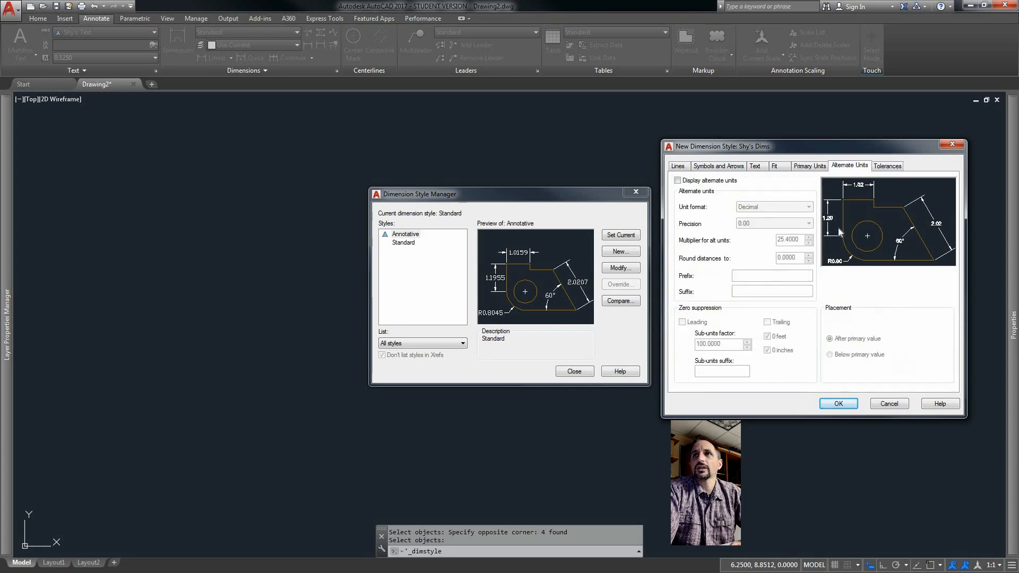
pyautogui.click(839, 405)
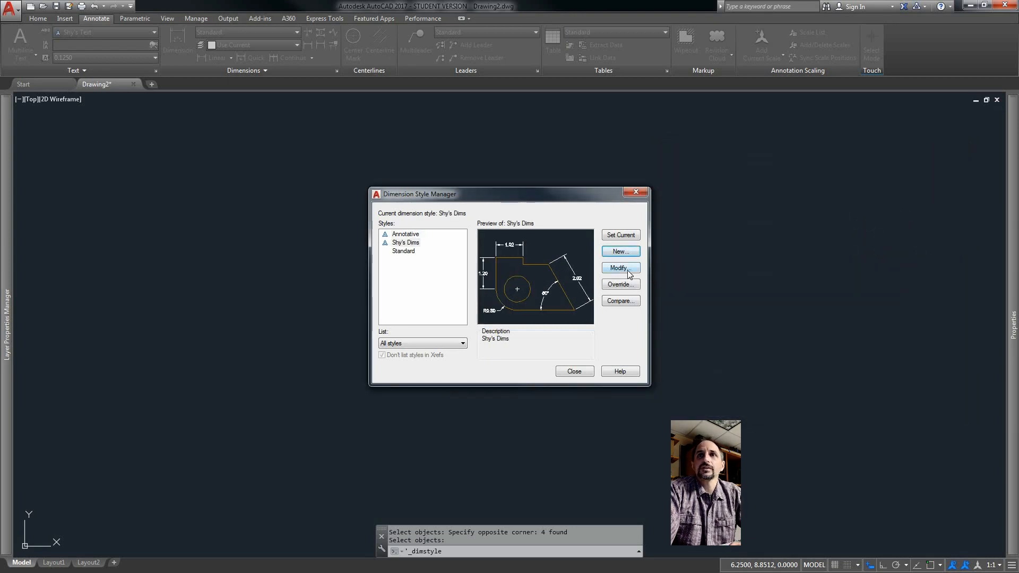
# Make the new dimension style current and close the Dimension Style Manager.
pyautogui.click(408, 243)
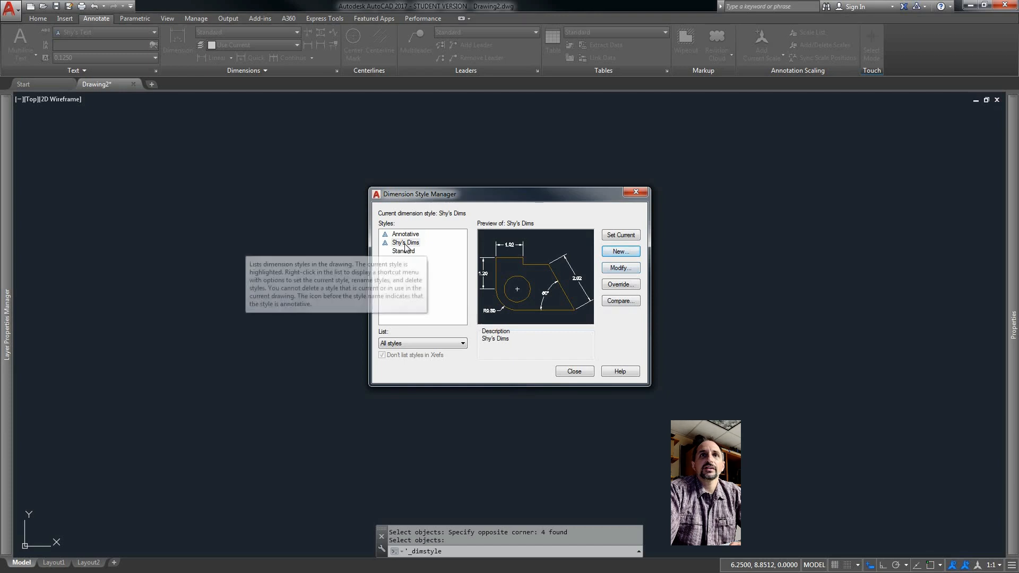
pyautogui.click(622, 237)
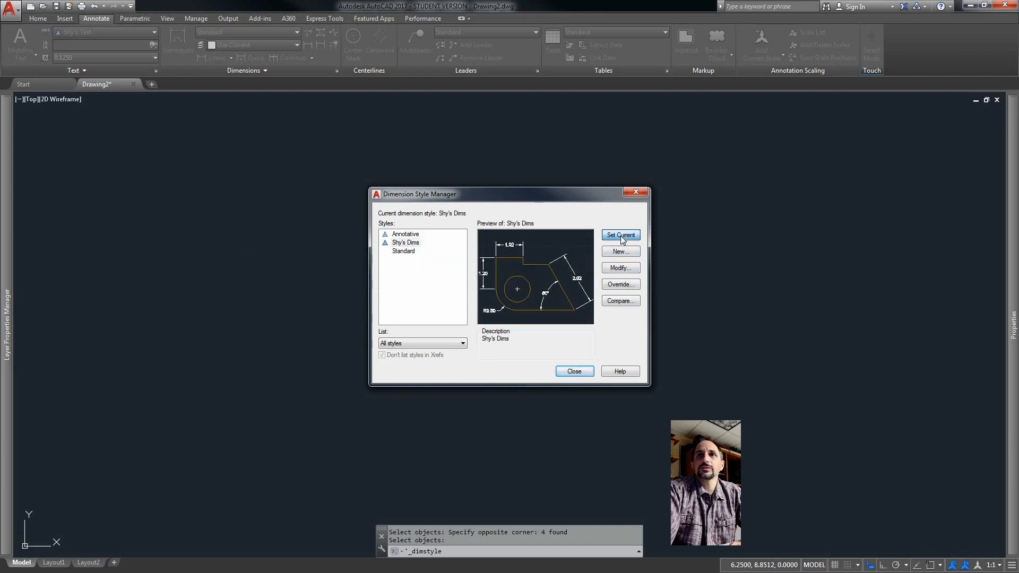
pyautogui.click(576, 372)
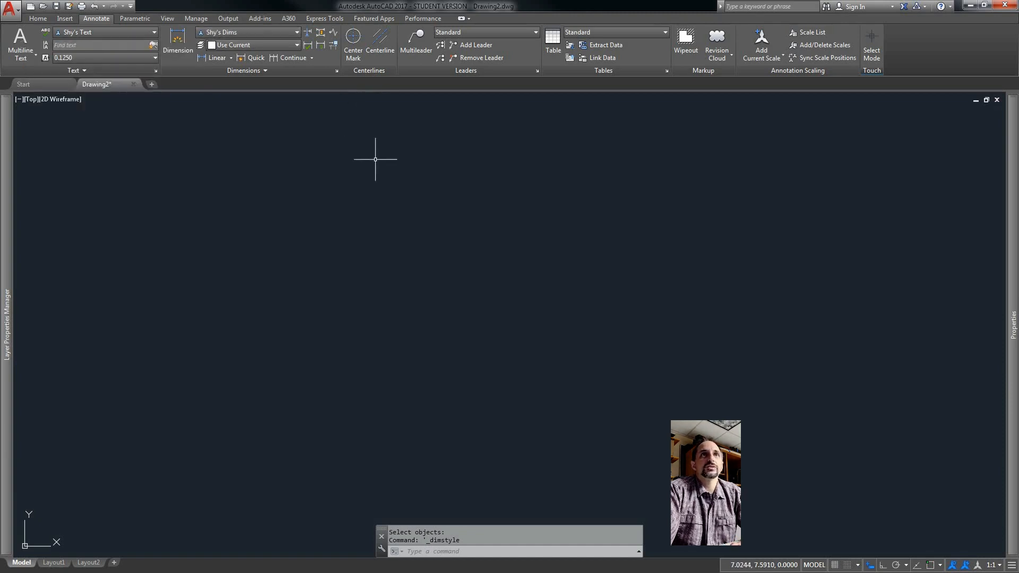
# Create a new annotative multileader style named Shy's Leader based on Standard.
pyautogui.click(537, 72)
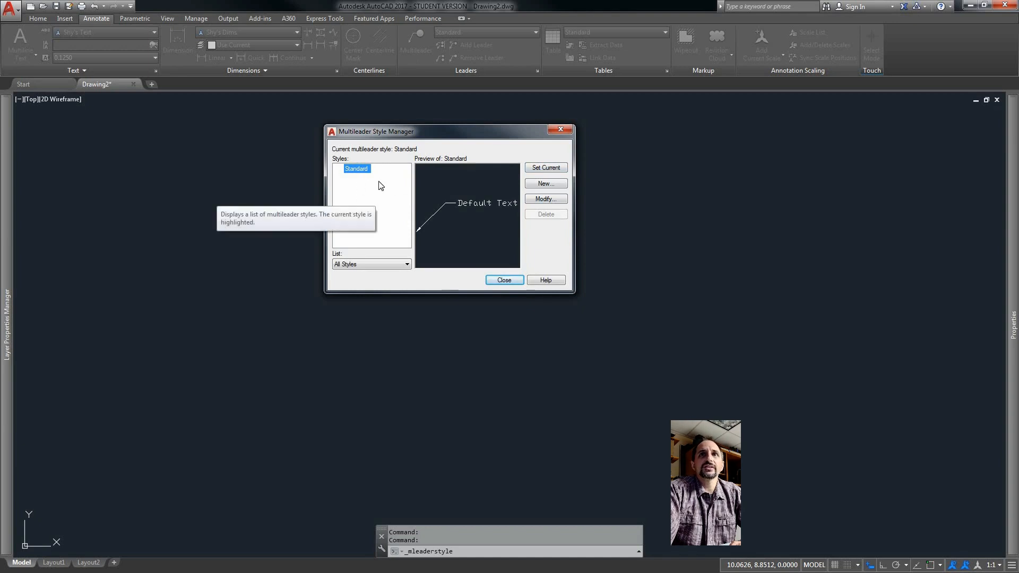
pyautogui.click(553, 188)
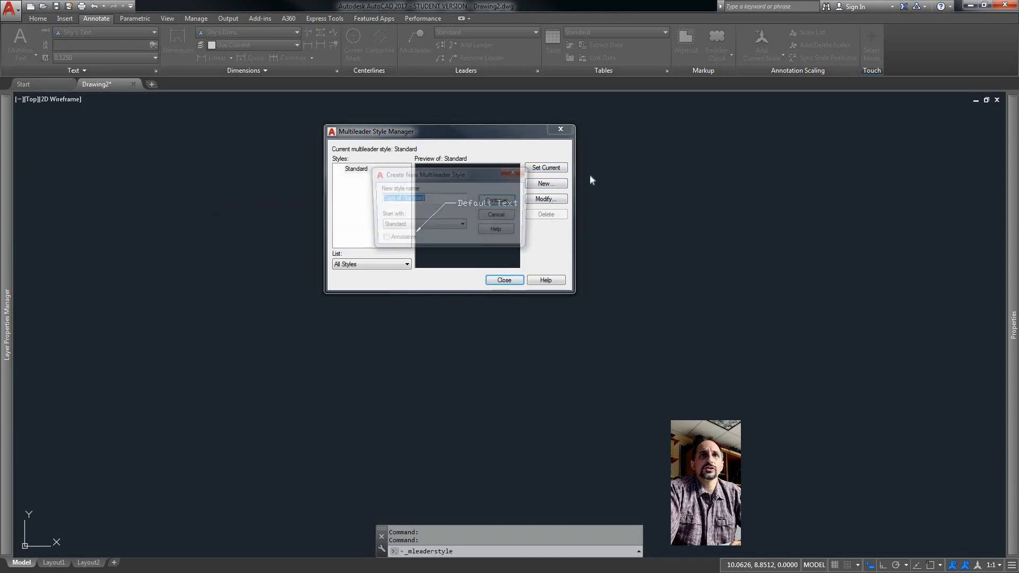
pyautogui.click(381, 239)
pyautogui.moveTo(424, 199); pyautogui.dragTo(356, 205)
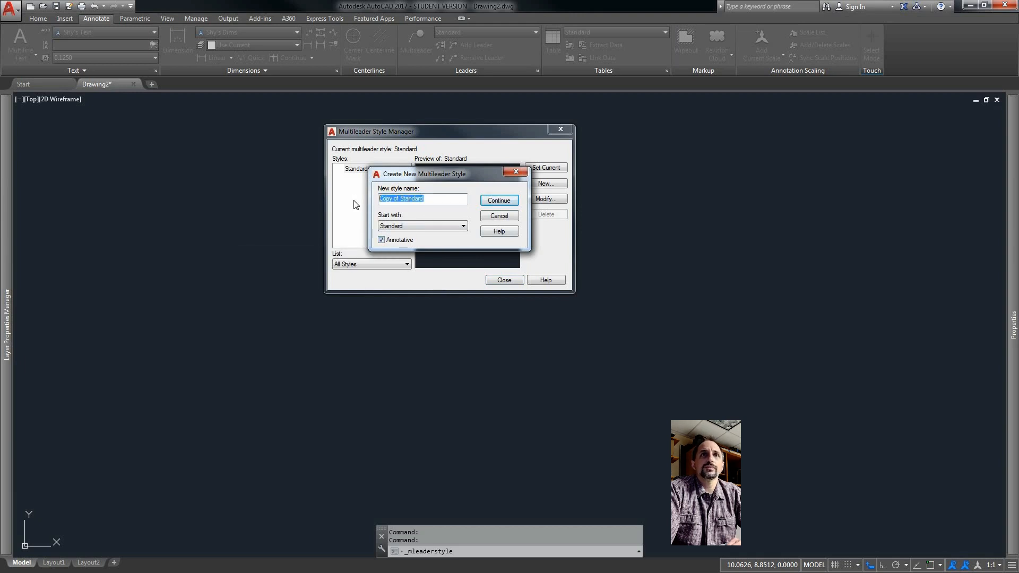
pyautogui.write("Shy's Leader")
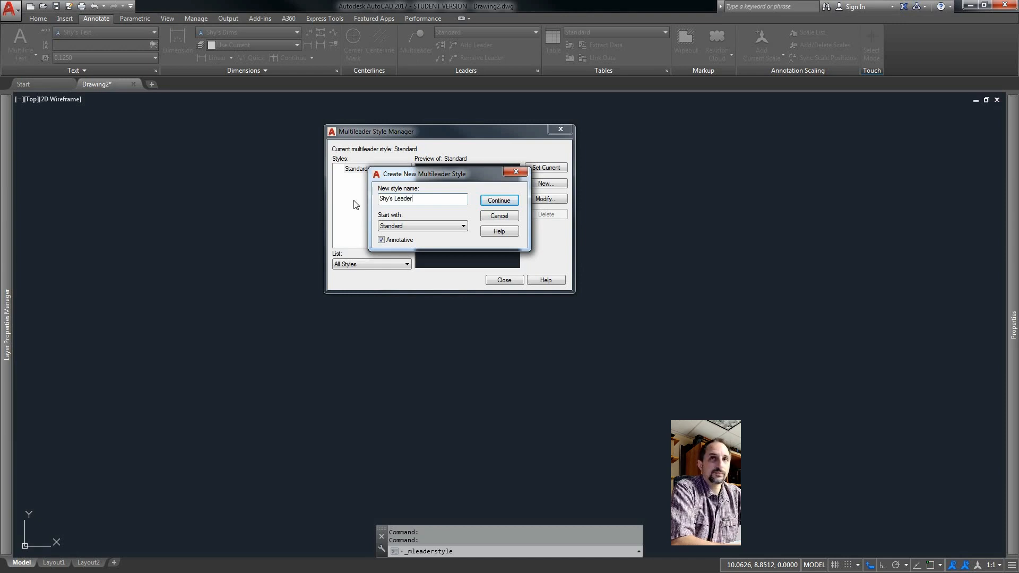
pyautogui.click(499, 200)
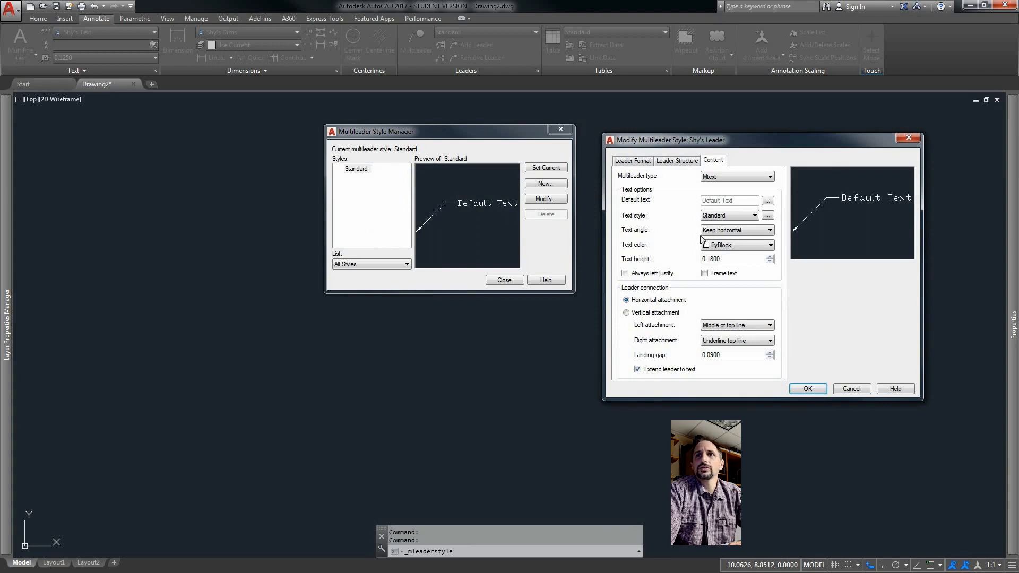
# Set the multileader arrowhead size to 0.125 in the leader format settings.
pyautogui.click(640, 163)
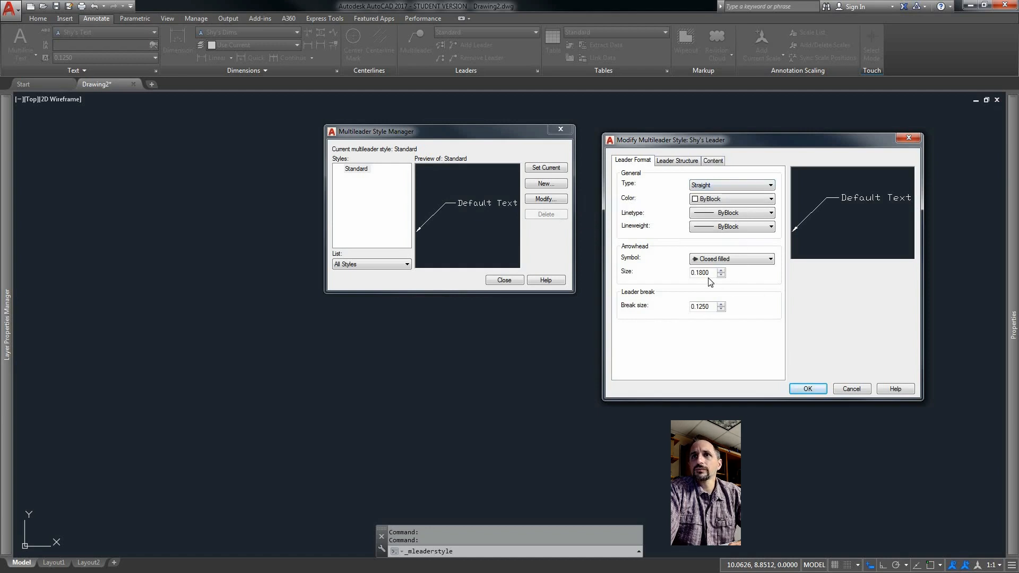
pyautogui.moveTo(708, 272); pyautogui.dragTo(697, 272)
pyautogui.write('25')
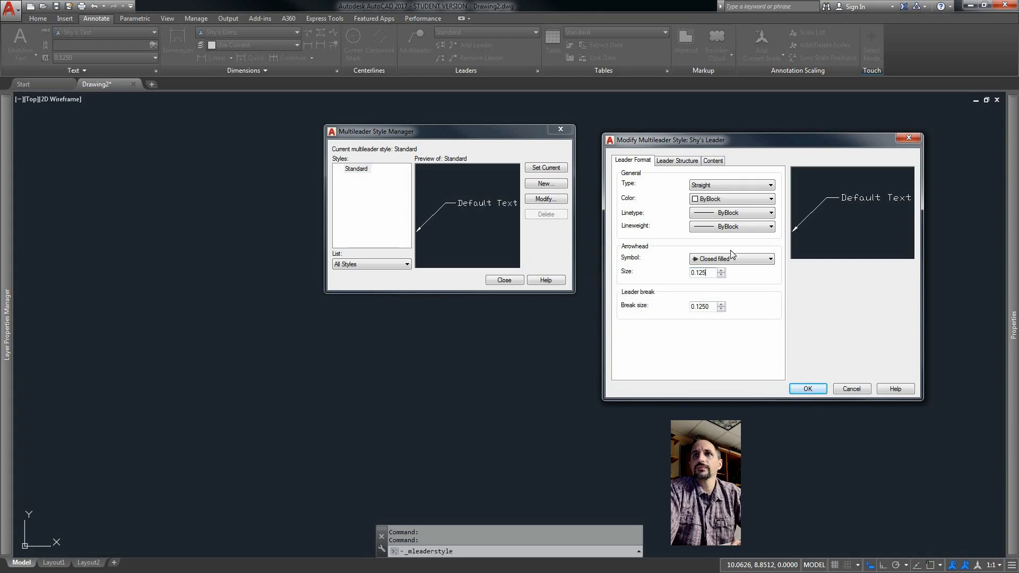
# Set the leader structure's landing distance to 0.25.
pyautogui.click(672, 161)
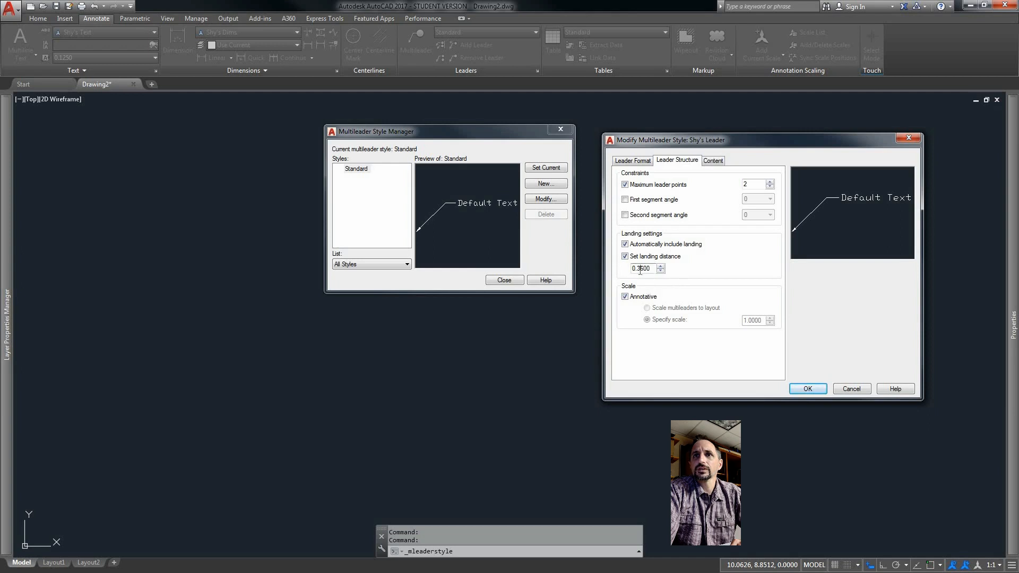
pyautogui.moveTo(637, 269); pyautogui.dragTo(643, 269)
pyautogui.write('25')
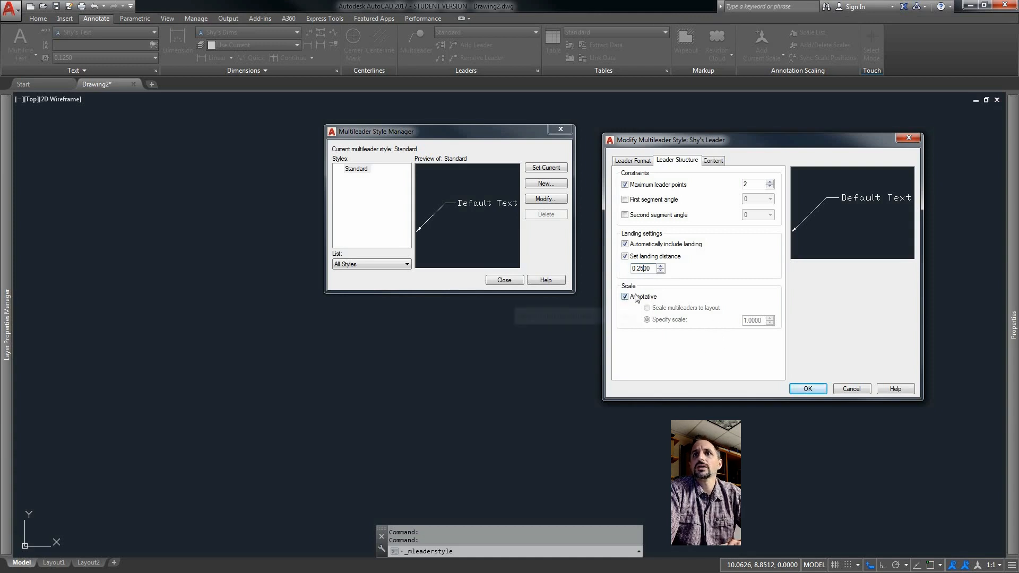
# Set the multileader content text style to Shy's Text.
pyautogui.click(712, 161)
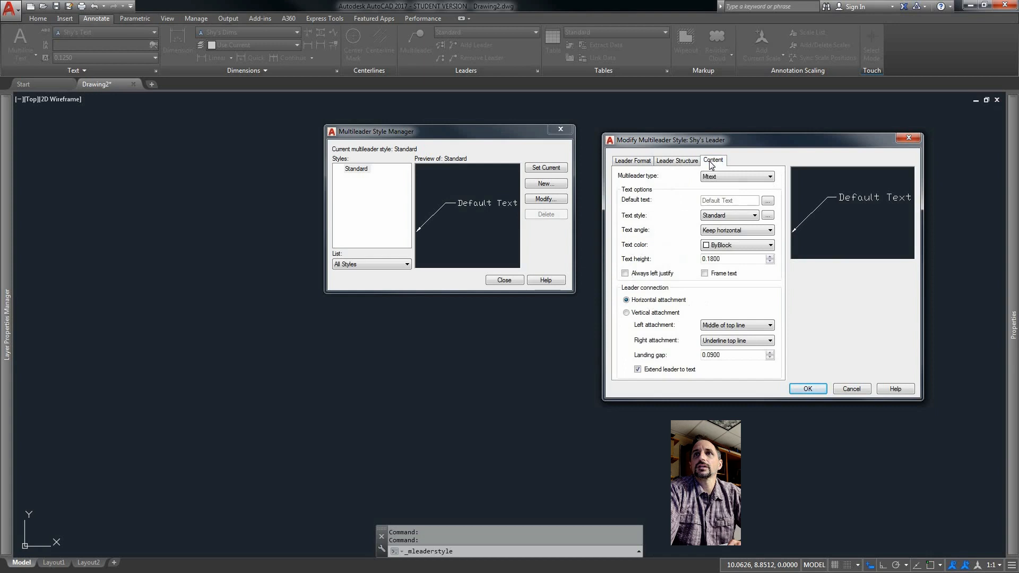
pyautogui.click(754, 216)
pyautogui.click(746, 232)
pyautogui.click(747, 232)
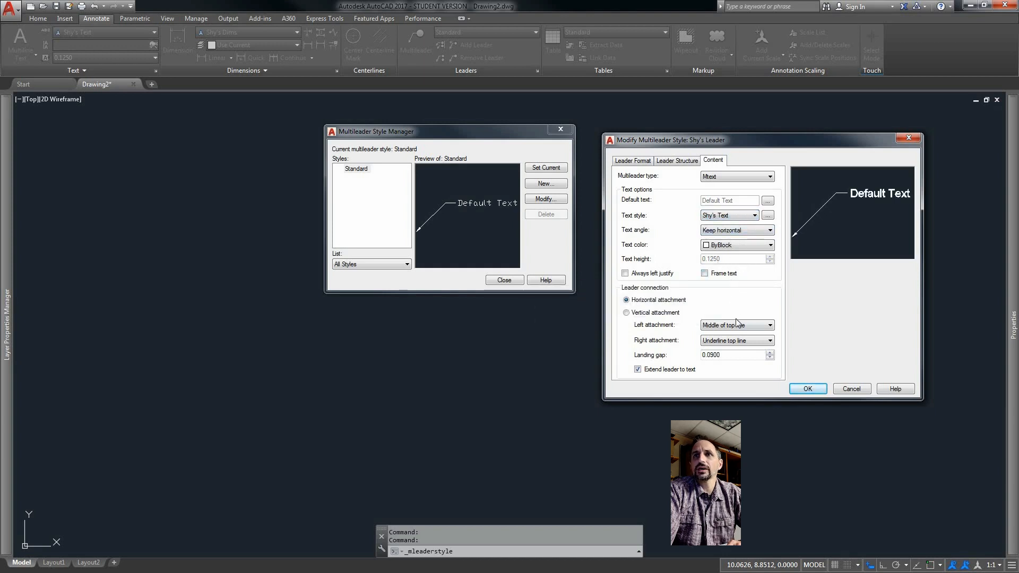
# Set the landing gap to 0.07 and save the multileader style.
pyautogui.click(712, 355)
pyautogui.press('Delete')
pyautogui.write('7')
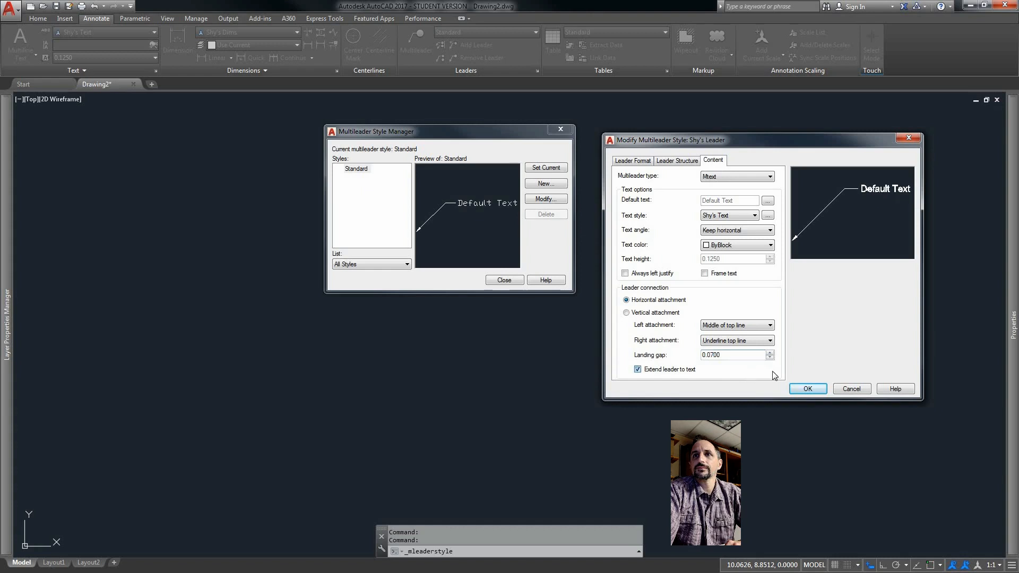
pyautogui.click(808, 389)
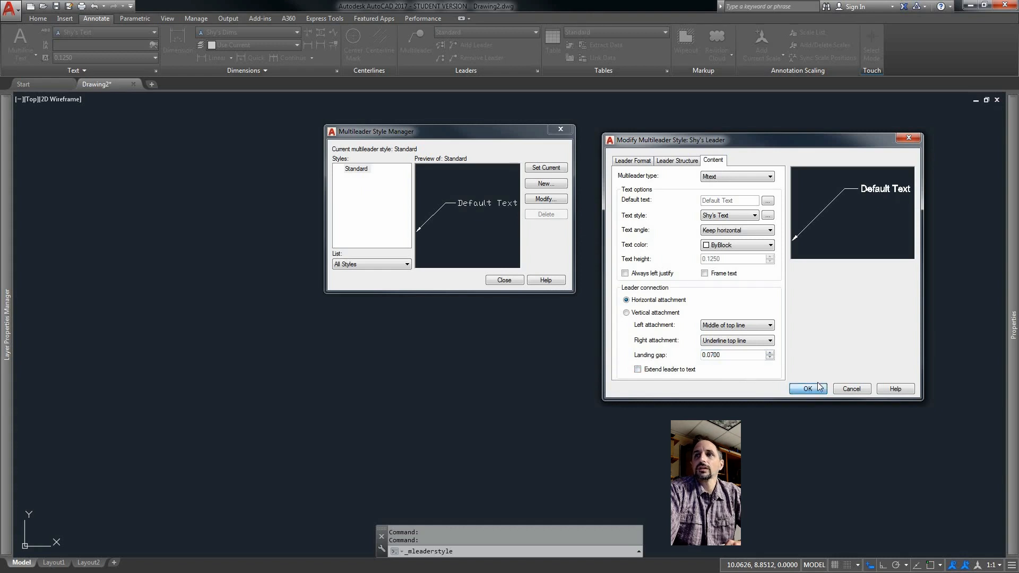
# Make Shy's Leader the current multileader style and close the Multileader Style Manager.
pyautogui.click(363, 169)
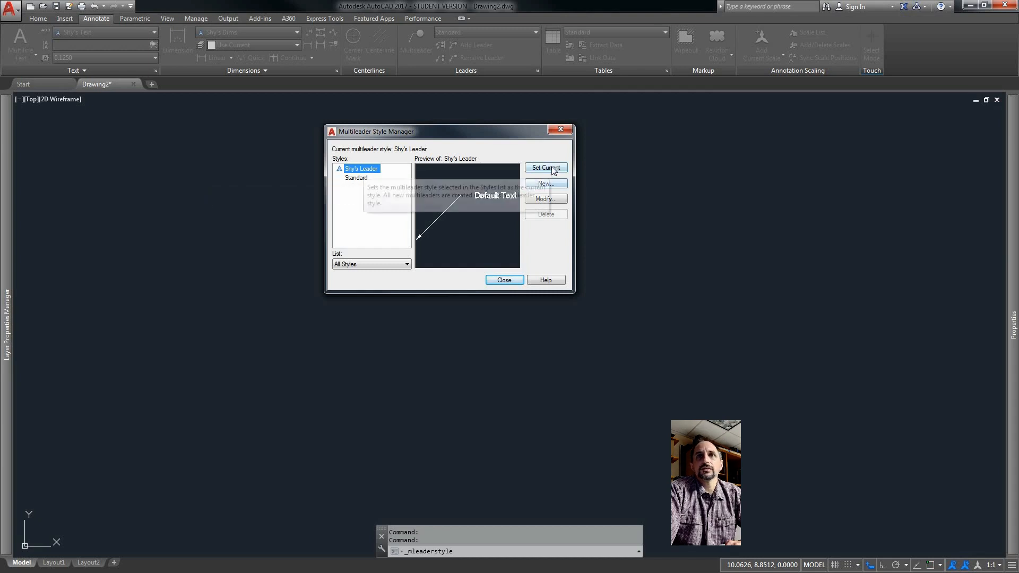
pyautogui.click(552, 167)
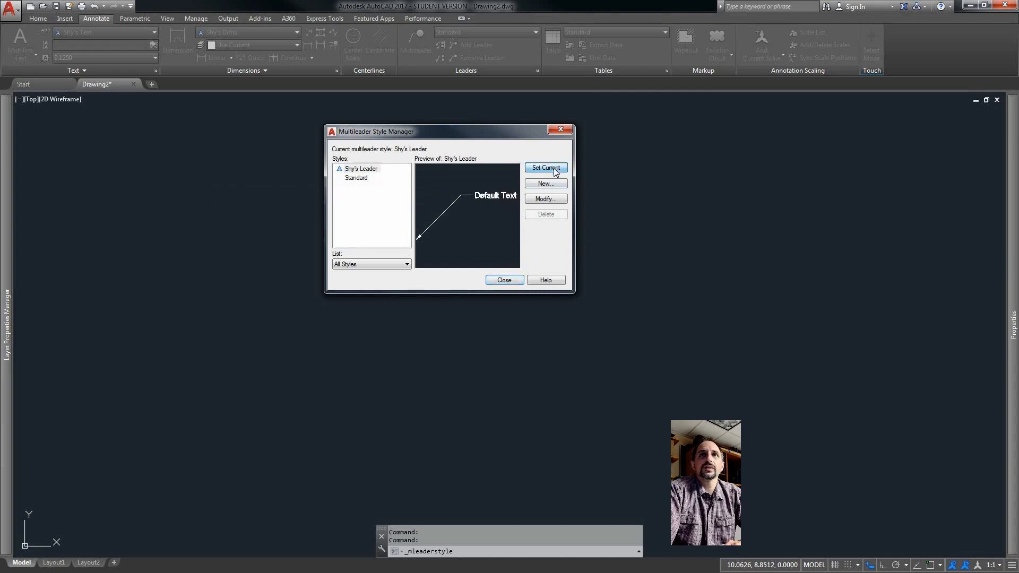
pyautogui.click(504, 280)
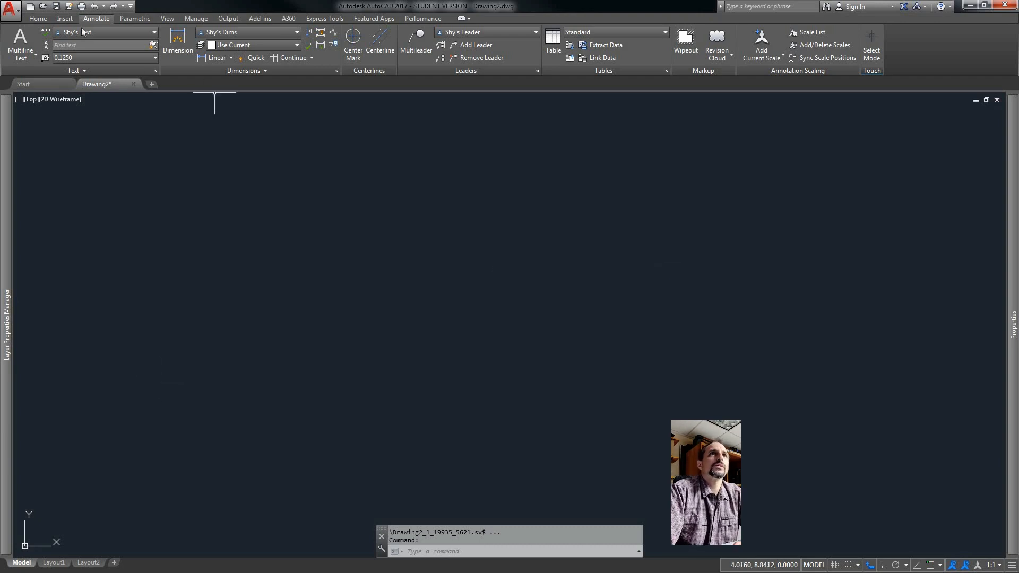
# Draw a rectangle 4 units wide and 2 units tall in the lower left of the drawing area.
pyautogui.click(37, 19)
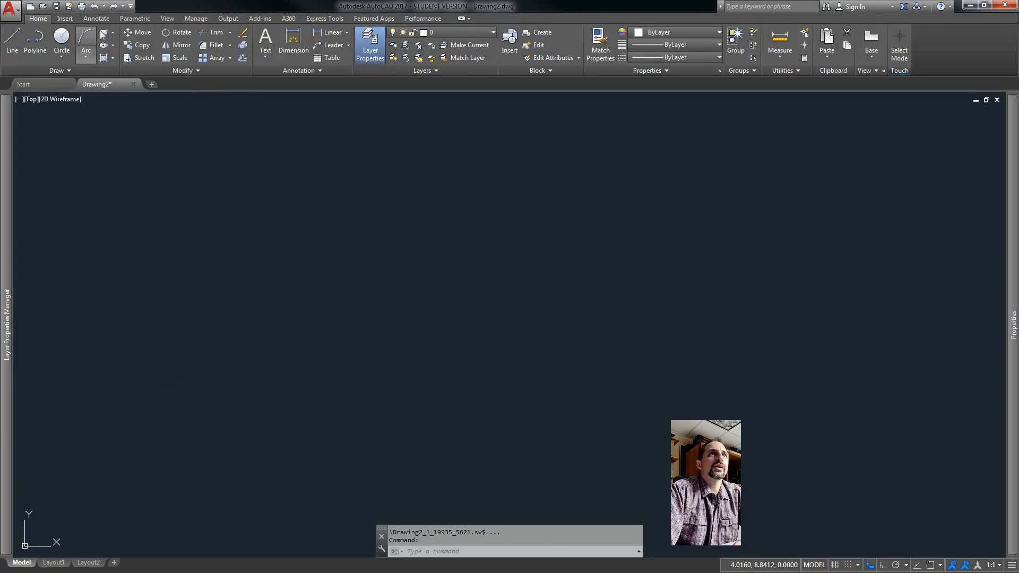
pyautogui.click(104, 32)
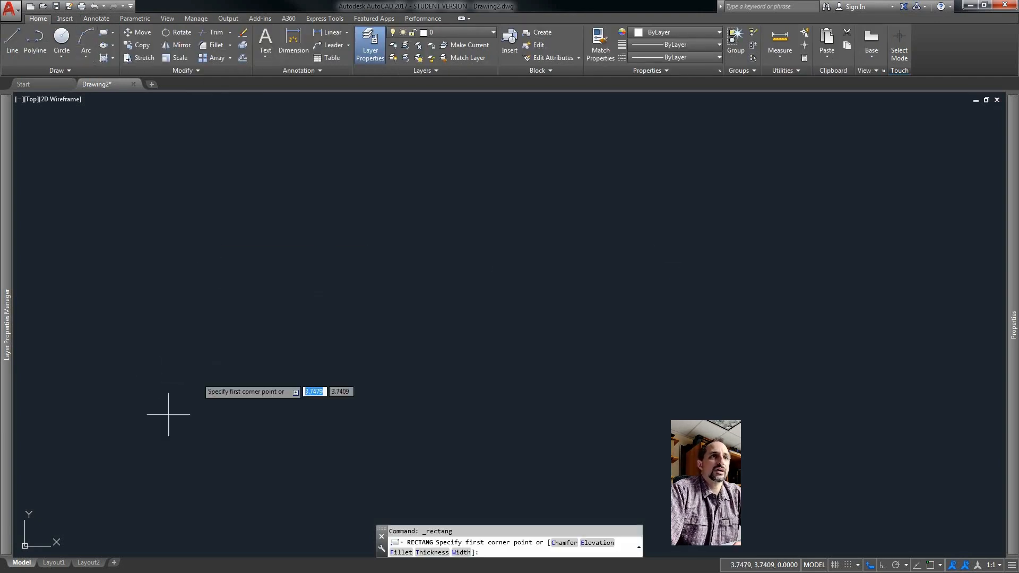
pyautogui.click(121, 471)
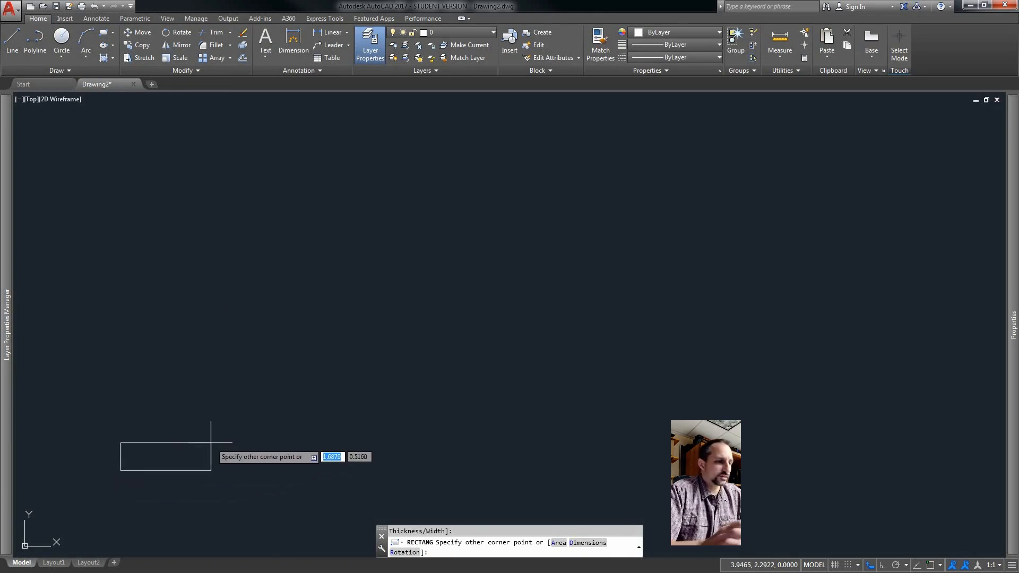
pyautogui.write('4')
pyautogui.press('Tab')
pyautogui.write('2')
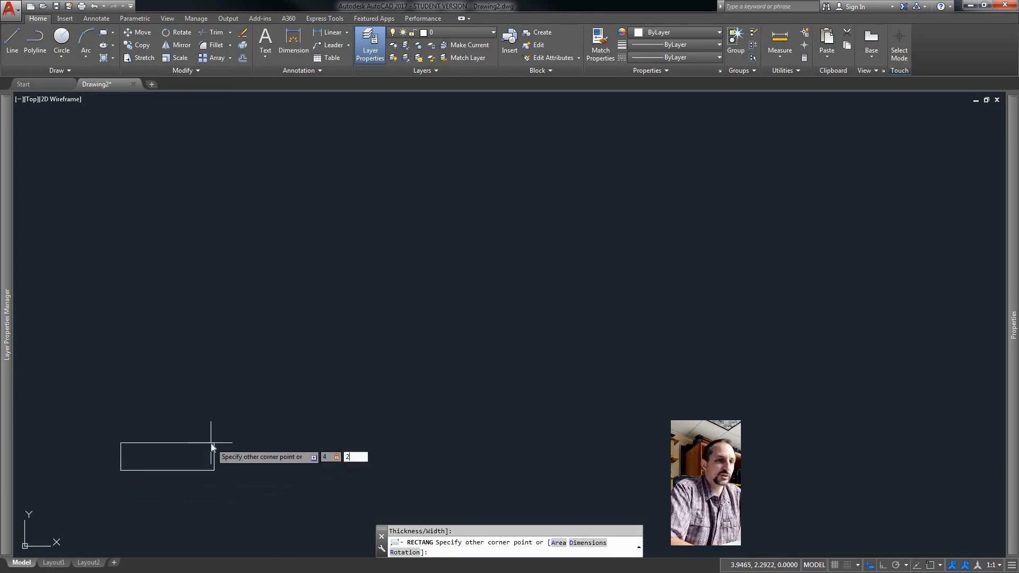
pyautogui.press('Return')
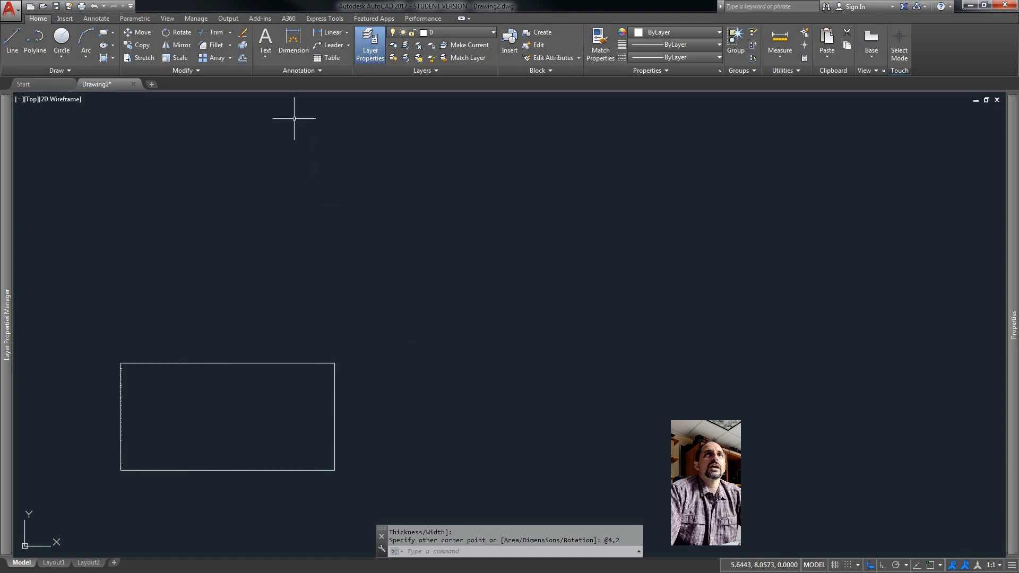
# Dimension the height of the rectangle's right side, placing the dimension just right of it.
pyautogui.click(98, 20)
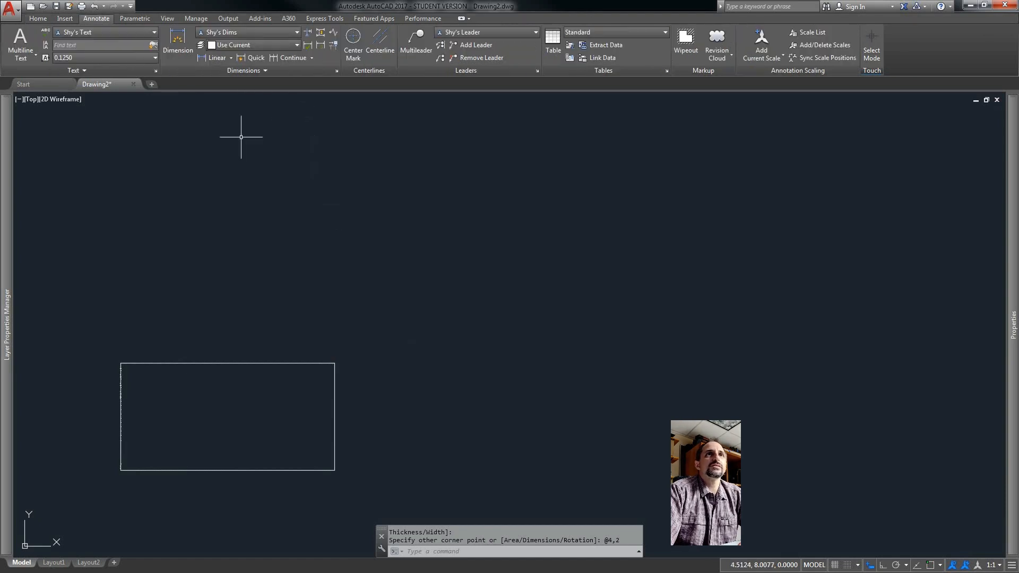
pyautogui.click(178, 40)
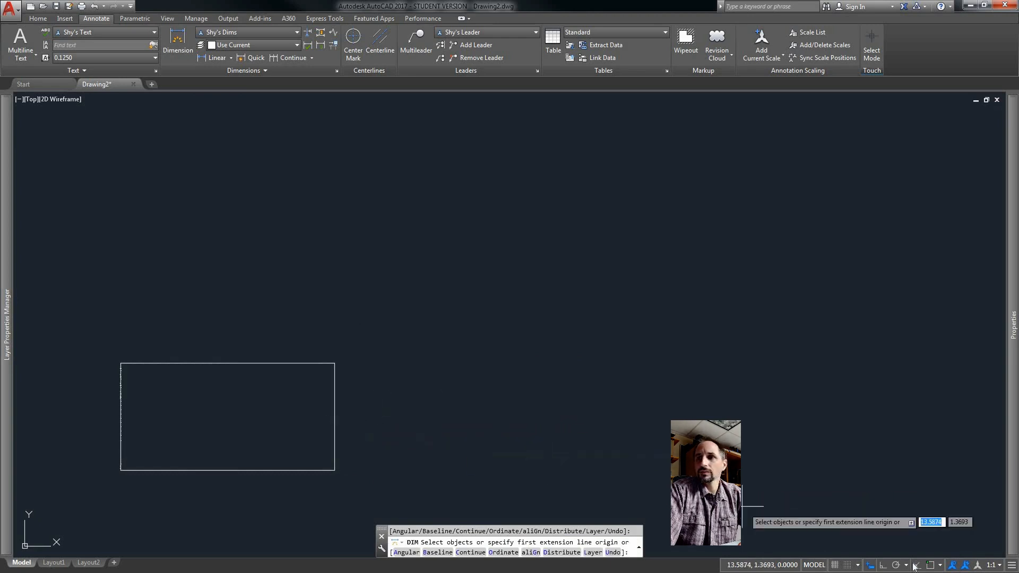
pyautogui.click(932, 566)
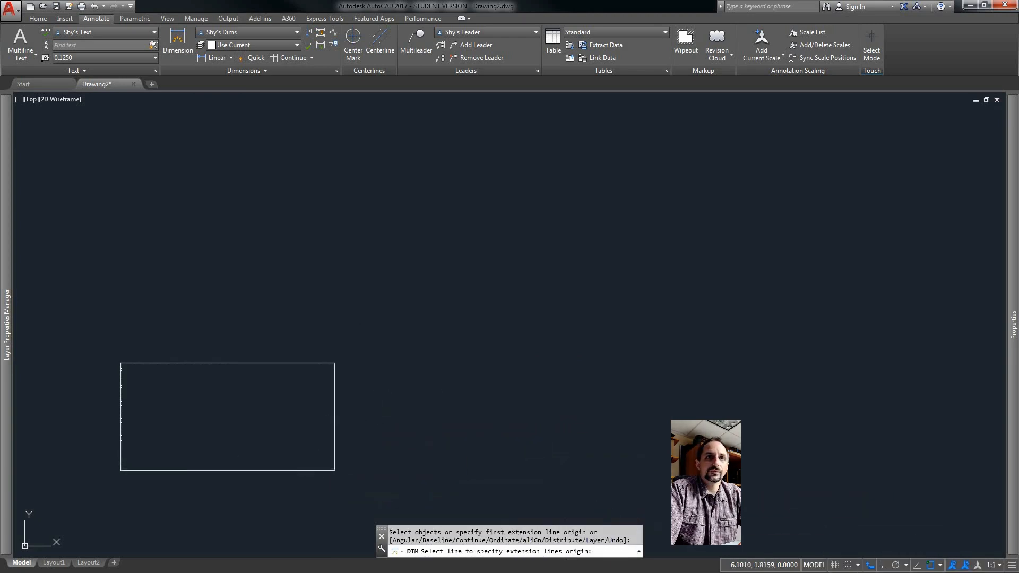
pyautogui.click(335, 470)
pyautogui.click(335, 364)
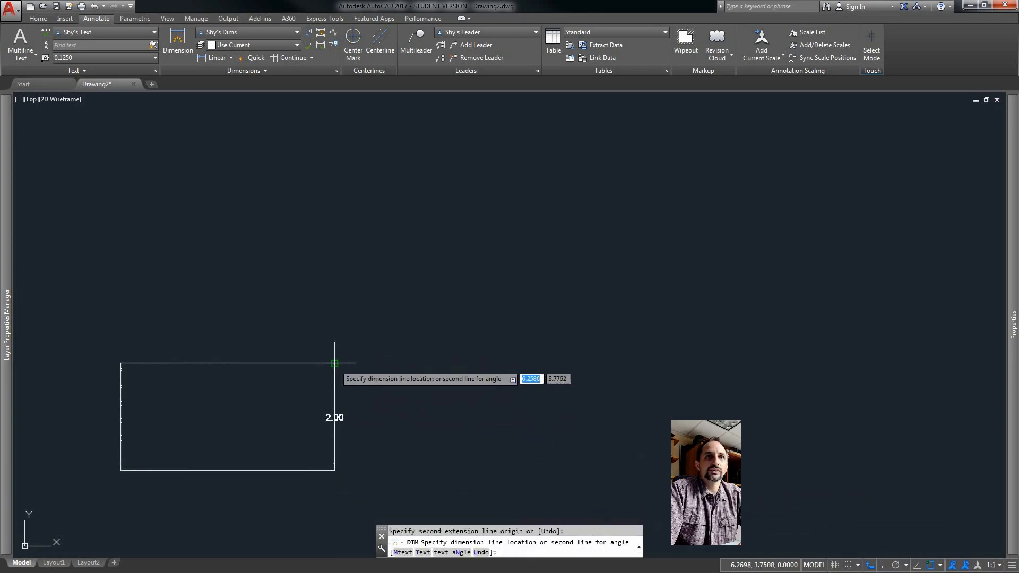
pyautogui.click(367, 391)
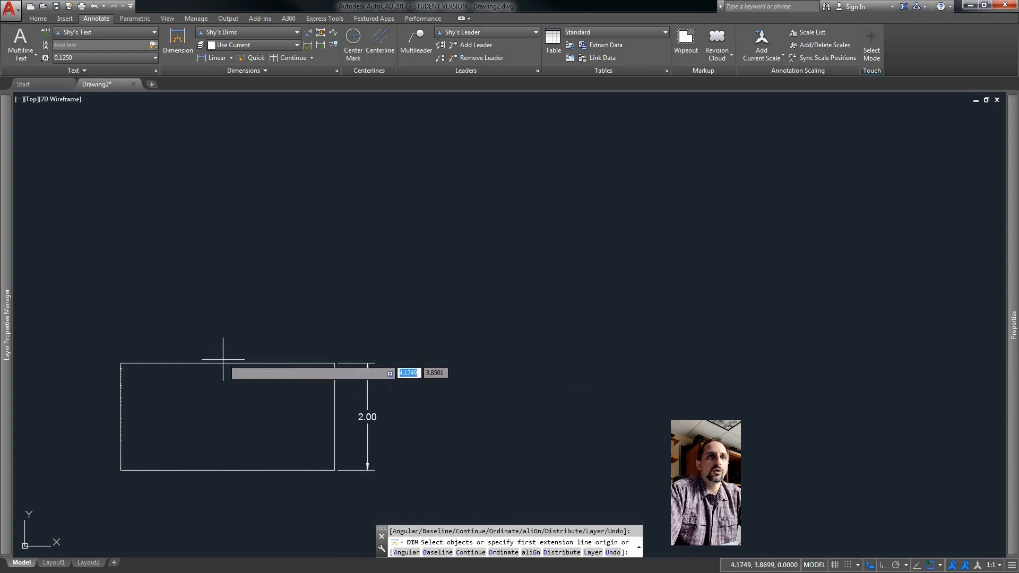
# Dimension the rectangle's top edge width, placing the dimension above it, and end the command.
pyautogui.press('Return')
pyautogui.click(169, 364)
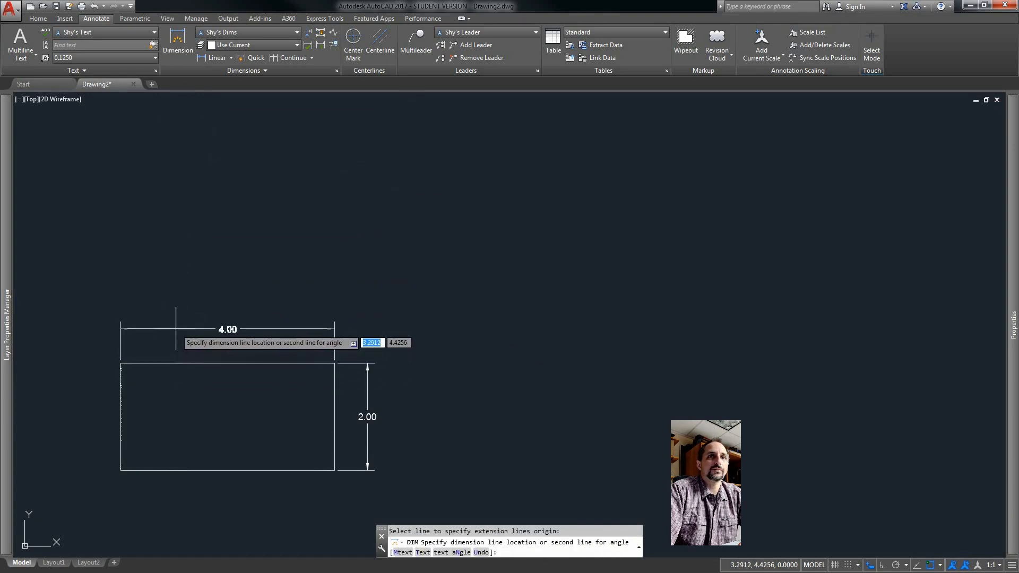
pyautogui.click(175, 330)
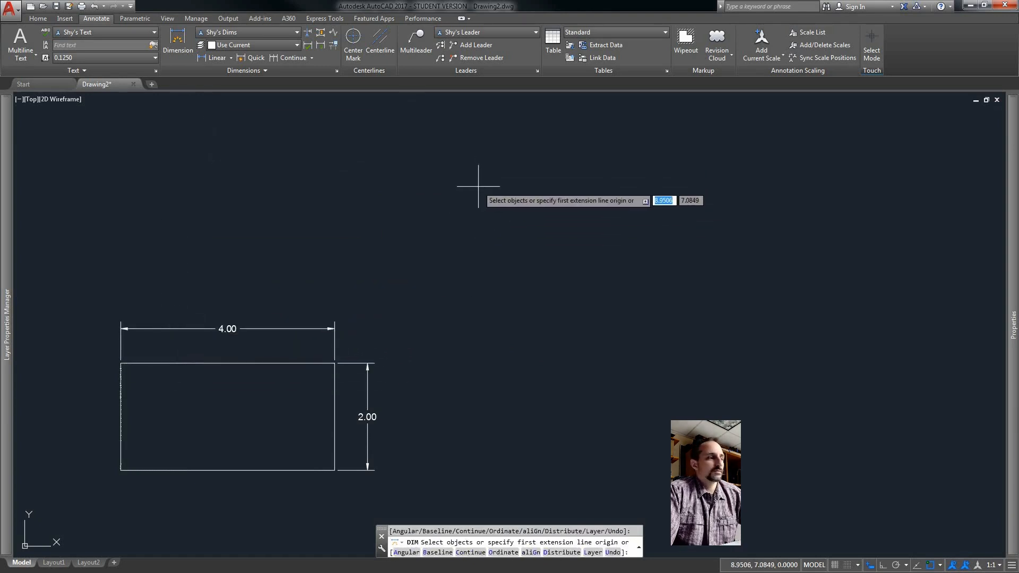
pyautogui.press('Escape')
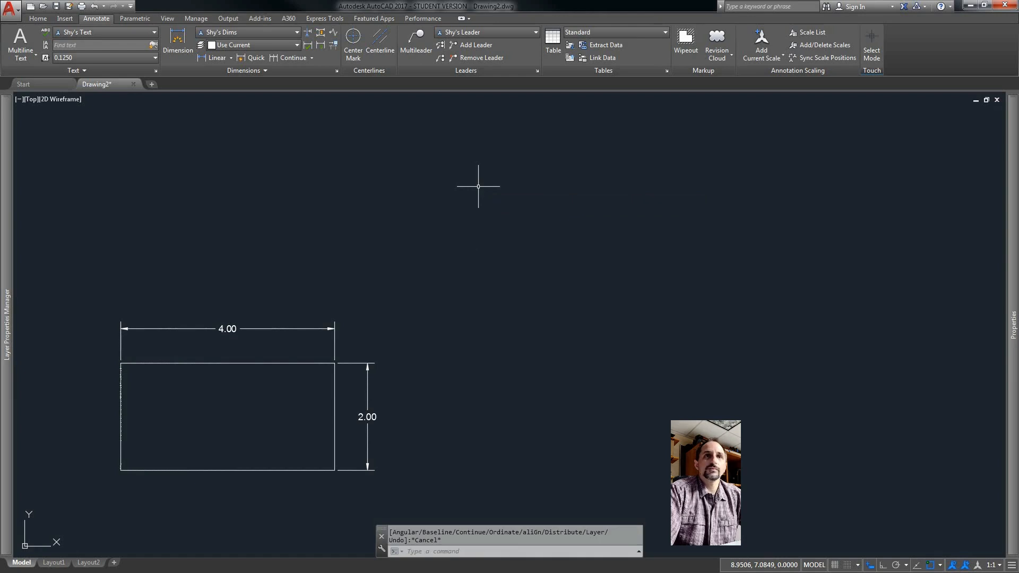
# Add a multileader with its arrowhead snapped to the rectangle's top-right corner and the text "Example Leader" placed up and right.
pyautogui.click(422, 45)
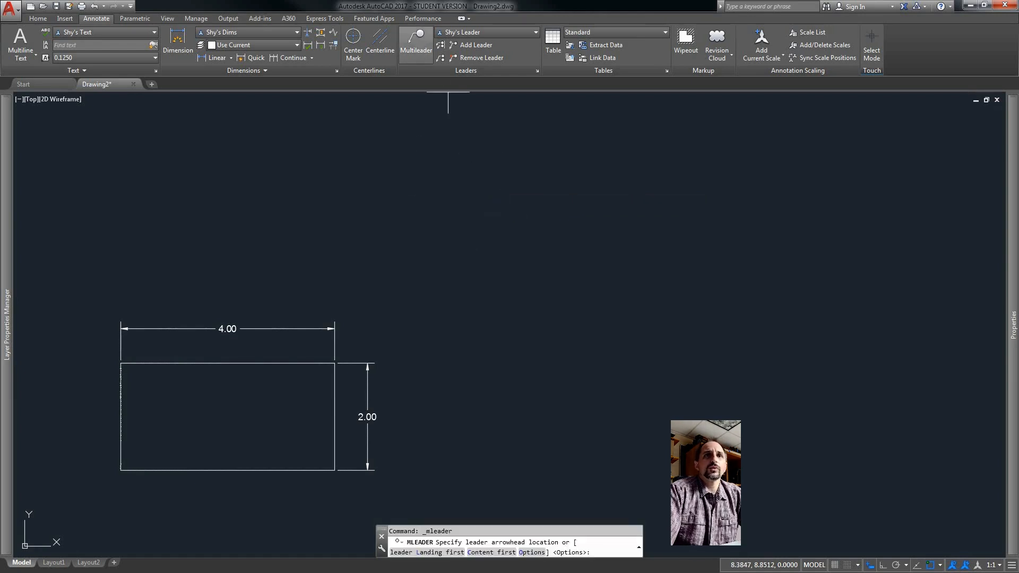
pyautogui.click(940, 566)
pyautogui.click(931, 565)
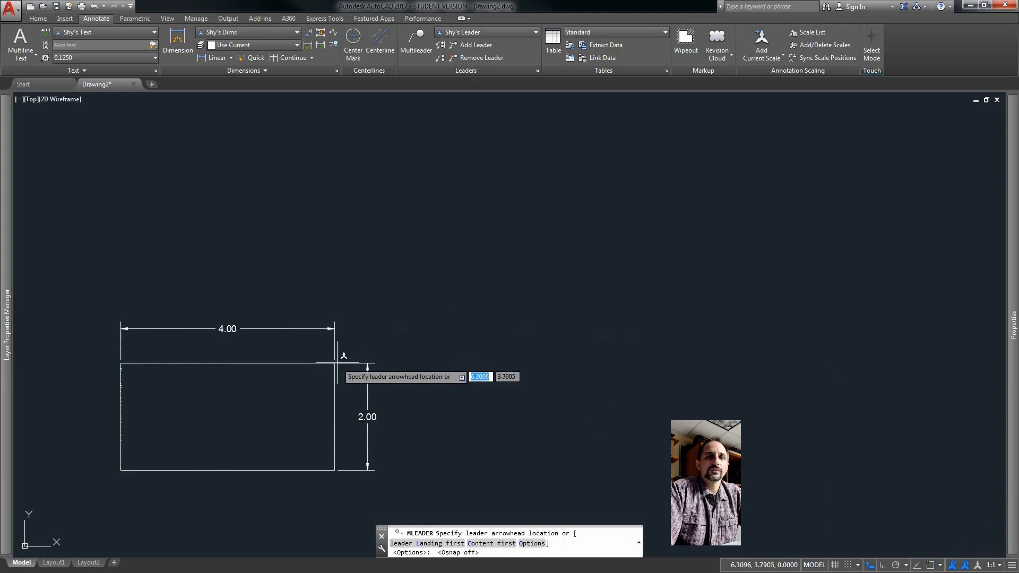
pyautogui.write('int')
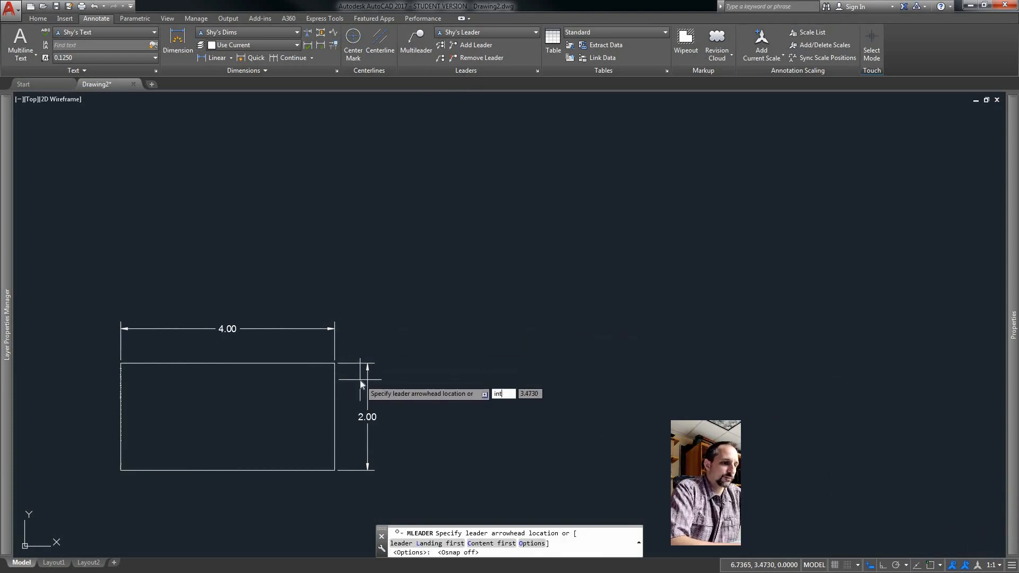
pyautogui.press('Return')
pyautogui.click(334, 363)
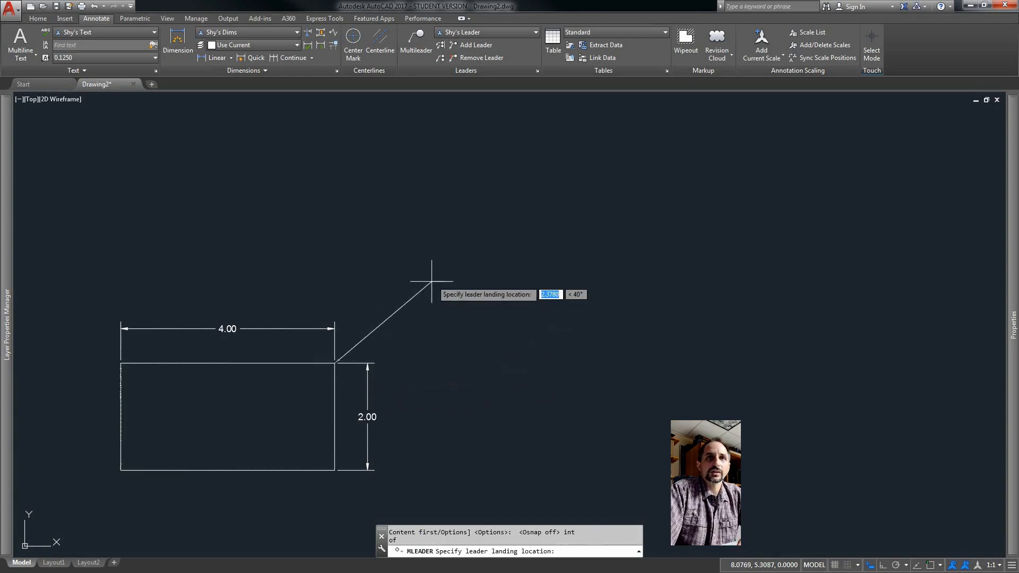
pyautogui.click(382, 287)
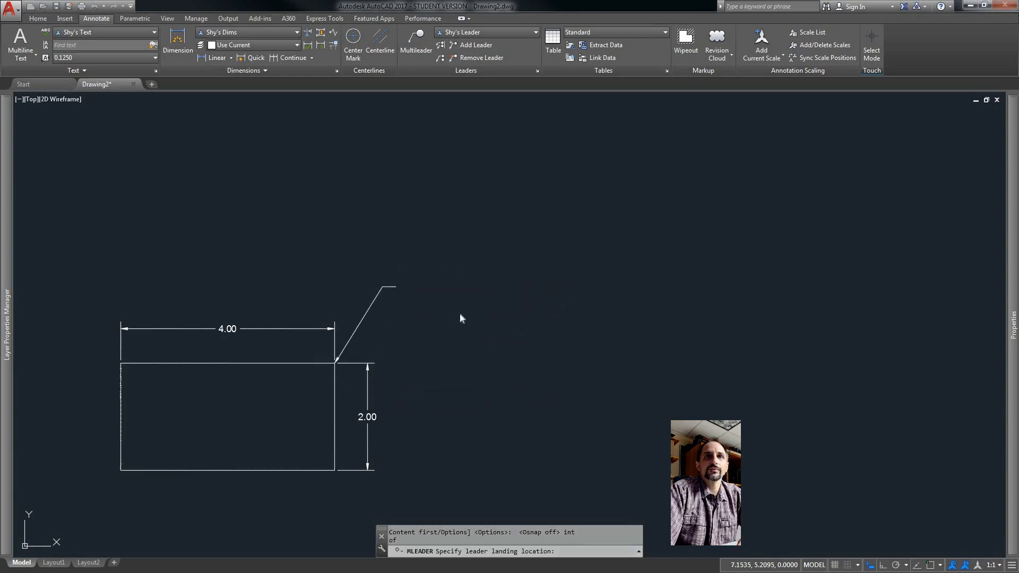
pyautogui.write('Example Leader')
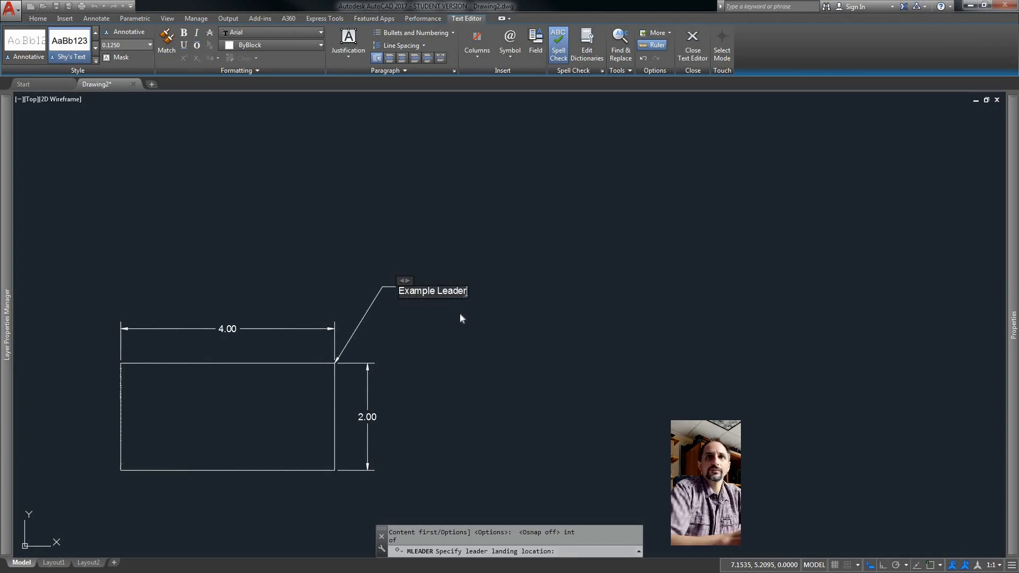
pyautogui.click(693, 45)
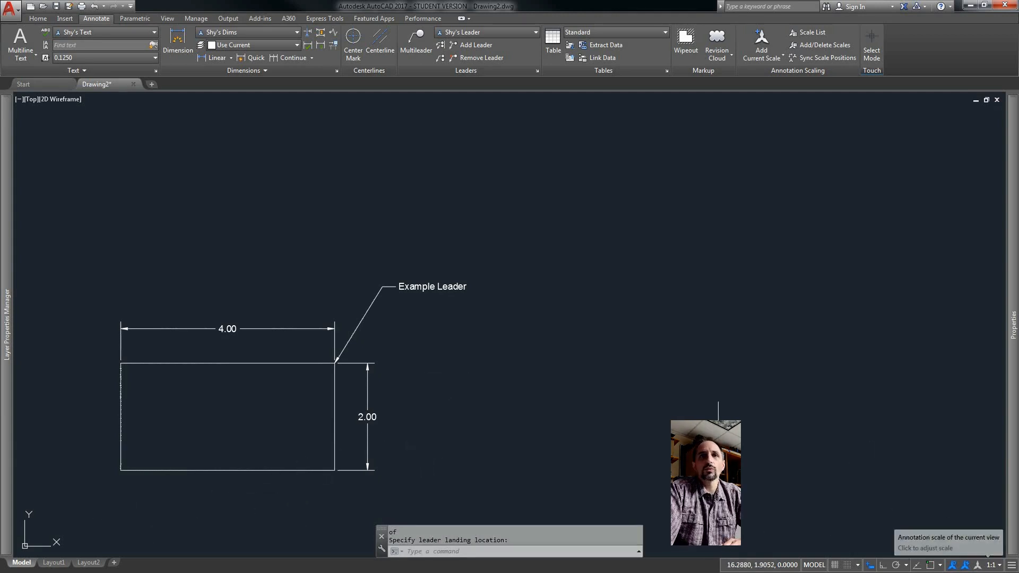
# Switch to Layout1 and stretch the viewport's corners out to the sheet's printable margins.
pyautogui.click(55, 562)
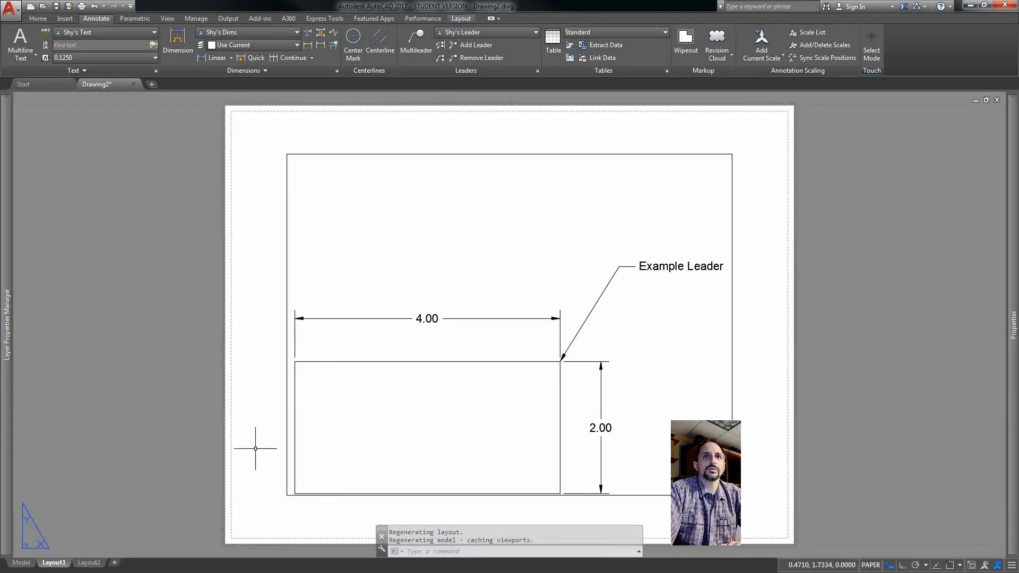
pyautogui.click(335, 154)
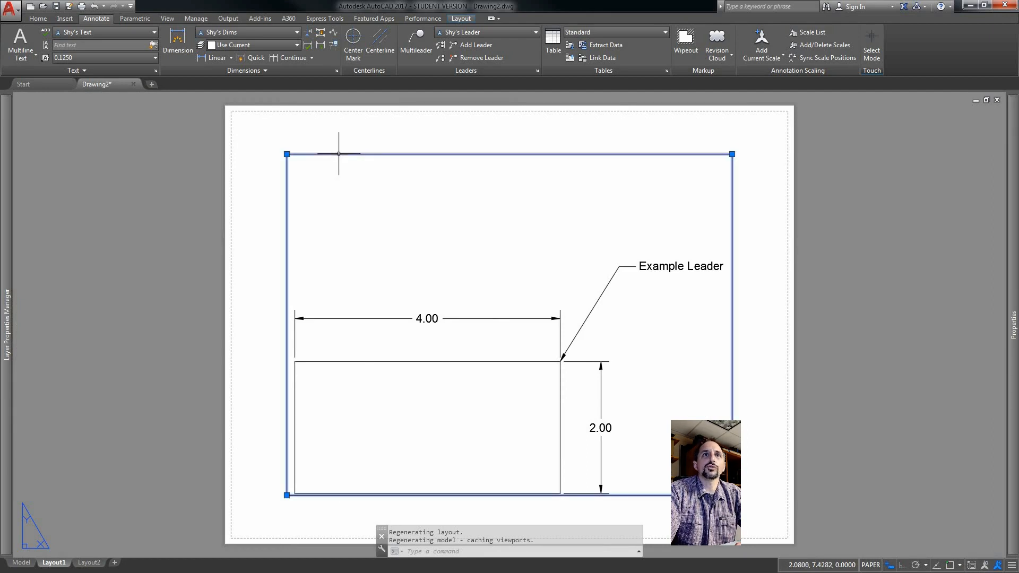
pyautogui.press('Escape')
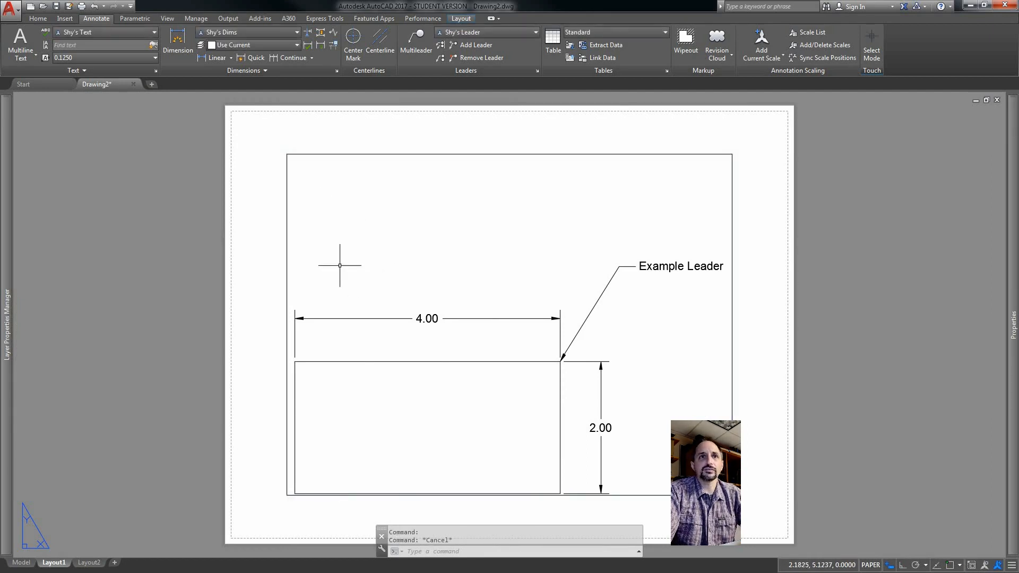
pyautogui.click(653, 153)
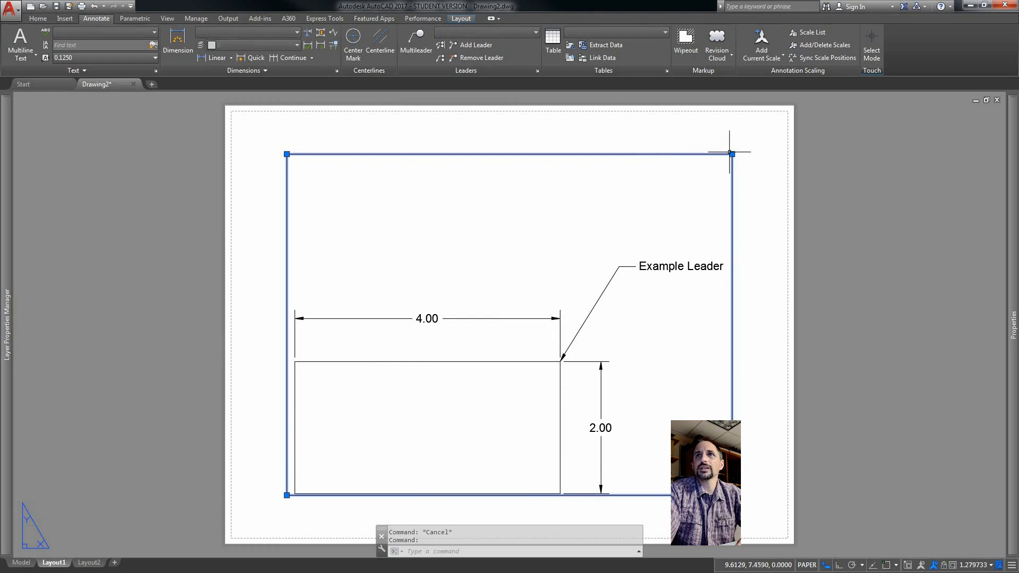
pyautogui.click(732, 154)
pyautogui.click(777, 119)
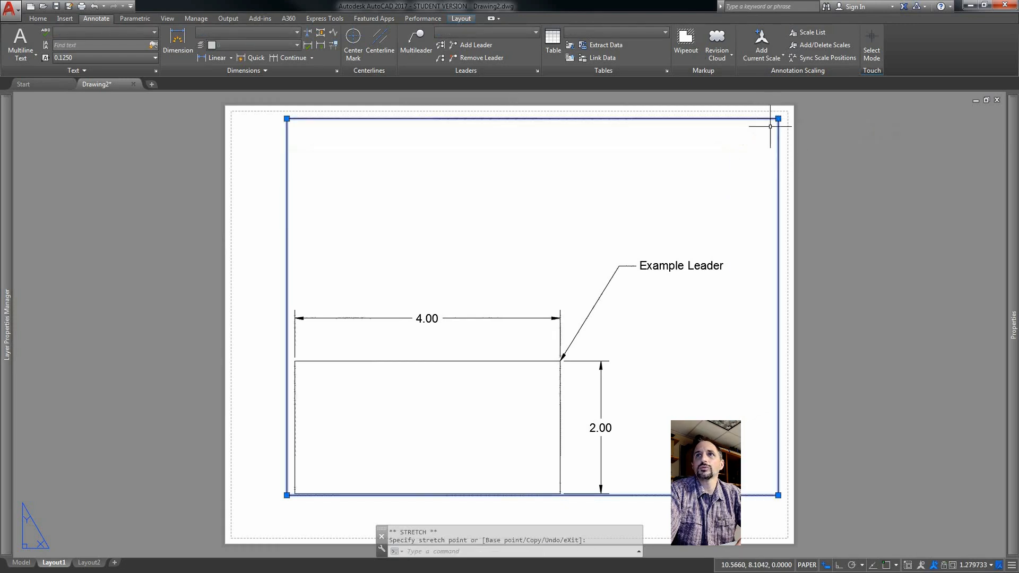
pyautogui.click(287, 495)
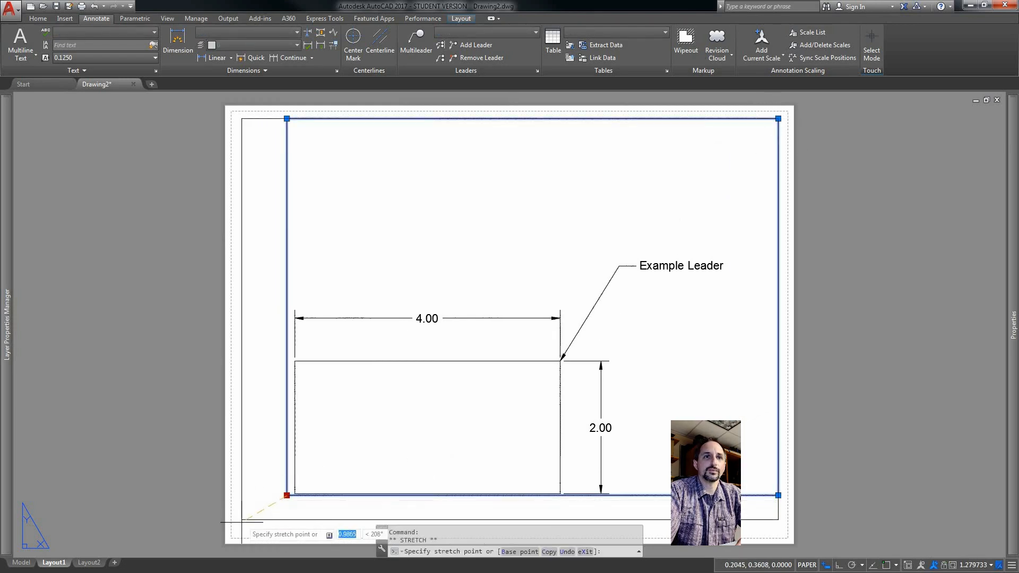
pyautogui.click(238, 533)
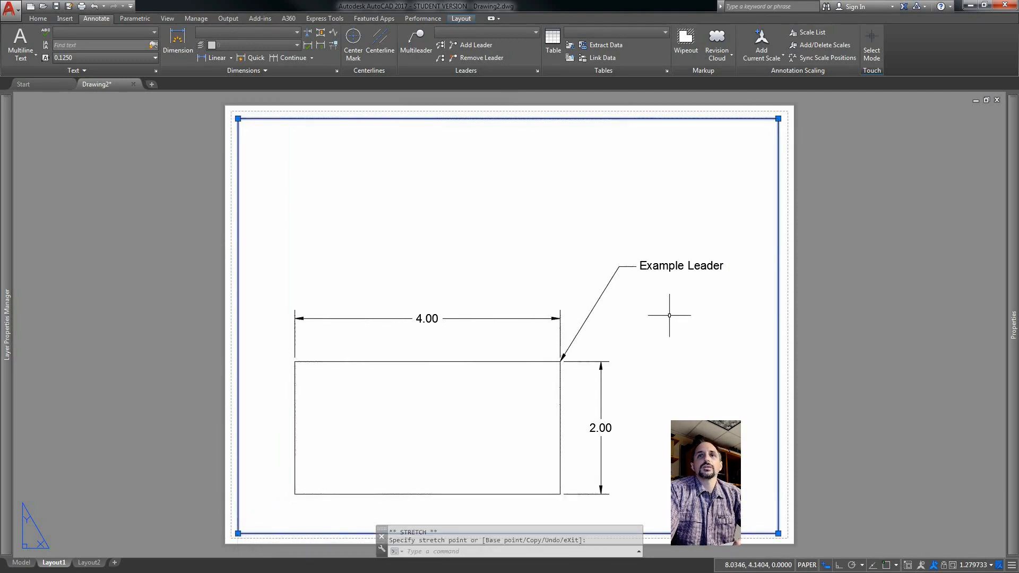
pyautogui.press('Escape')
pyautogui.press('Escape')
# Set the viewport scale to 1:1, centre the drawing within the viewport and return to paper space.
pyautogui.doubleClick(708, 348)
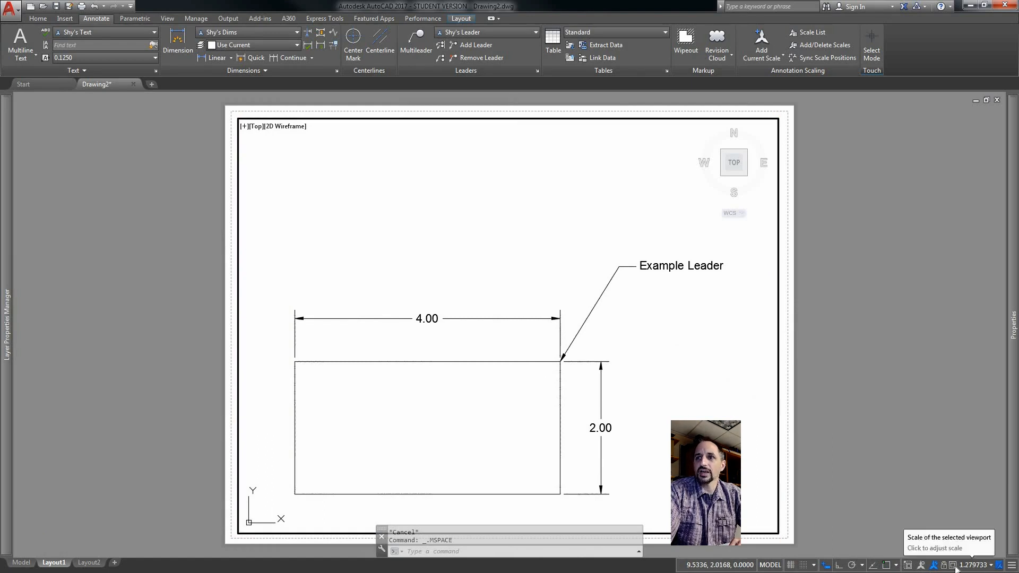
pyautogui.click(991, 566)
pyautogui.click(909, 309)
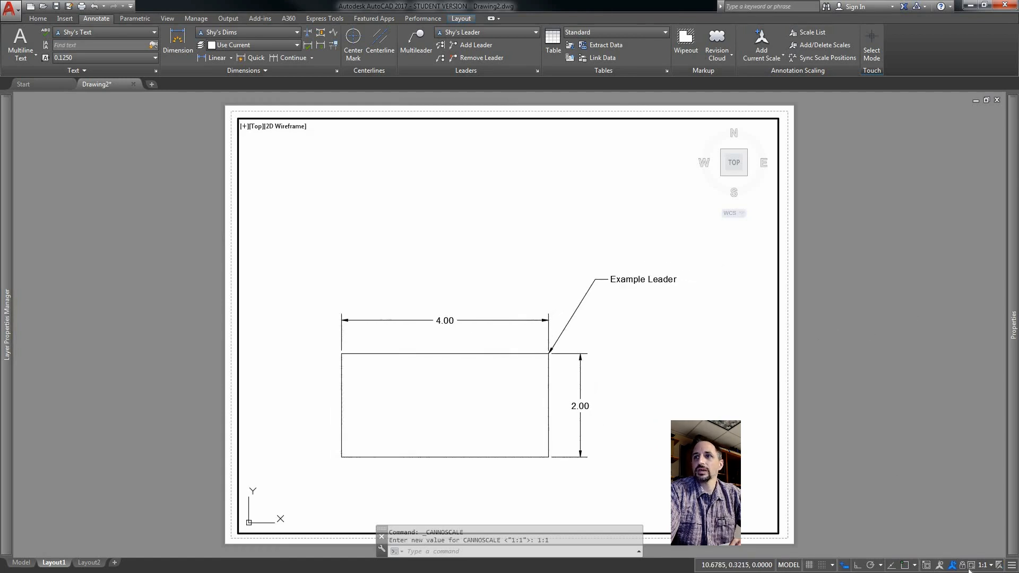
pyautogui.moveTo(652, 380); pyautogui.dragTo(665, 335, button='middle')
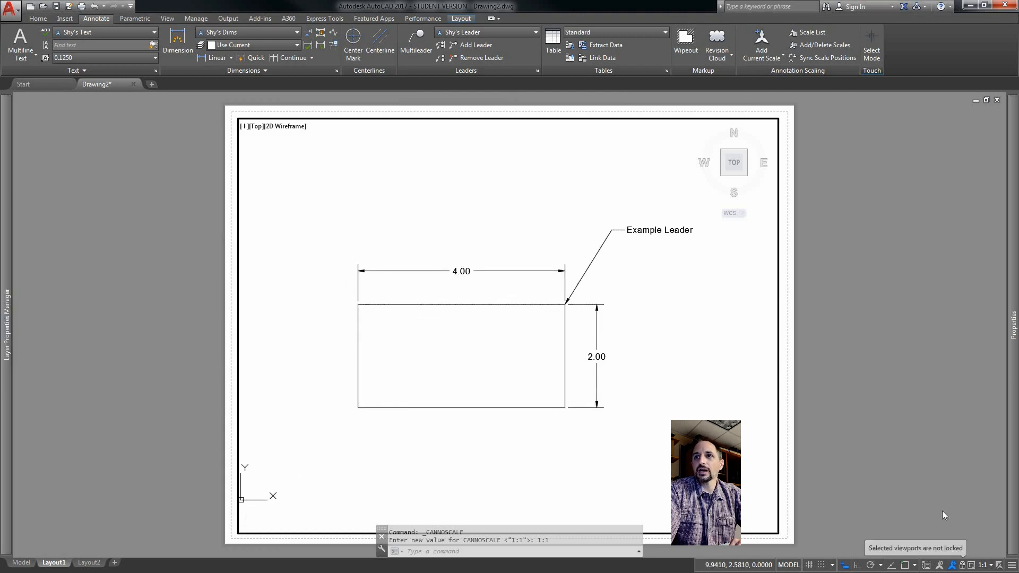
pyautogui.doubleClick(845, 403)
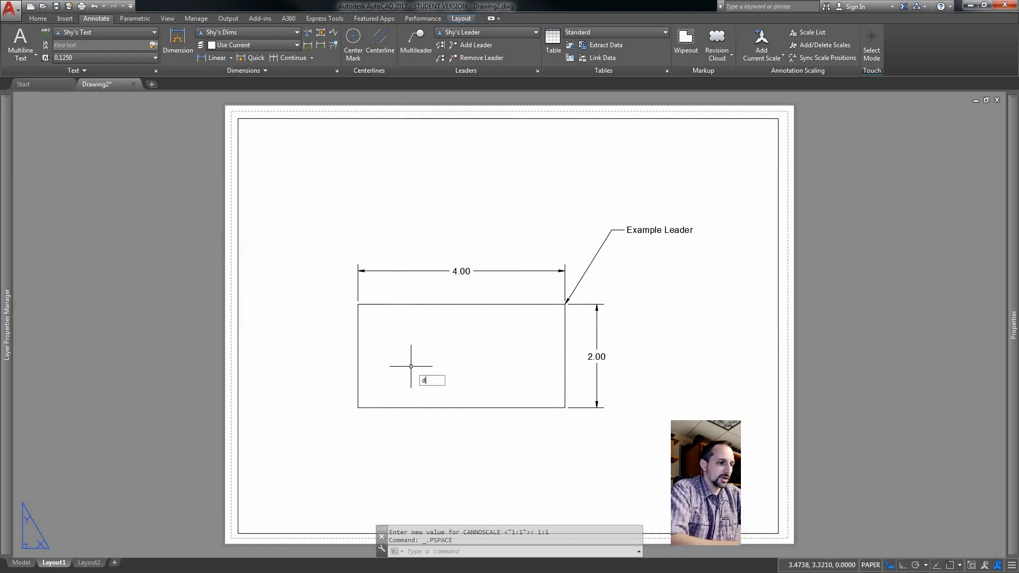
# Zoom in and start measuring the rectangle's right side with the Distance command in paper space.
pyautogui.press('Return')
pyautogui.scroll(2, 366, 353)
pyautogui.scroll(2, 753, 398)
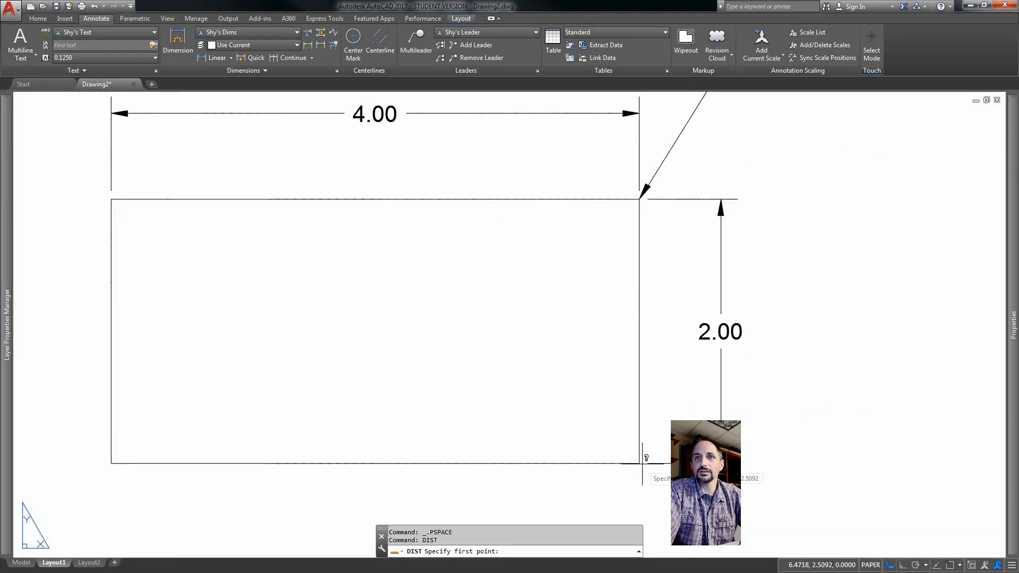
pyautogui.click(639, 463)
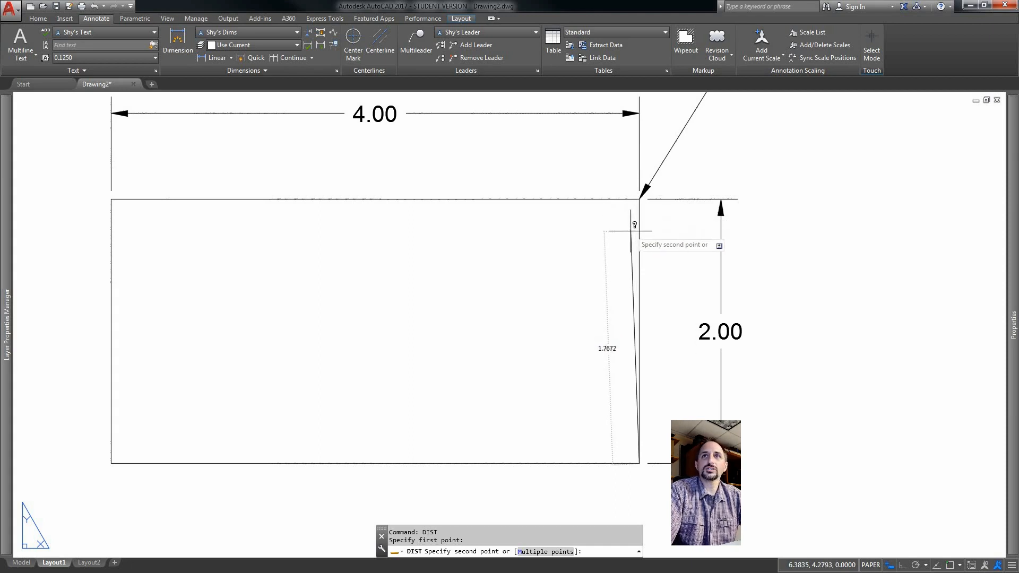
pyautogui.press('Escape')
# Measure the height of the 2.00 dimension text with the Distance command in paper space.
pyautogui.scroll(5, 713, 329)
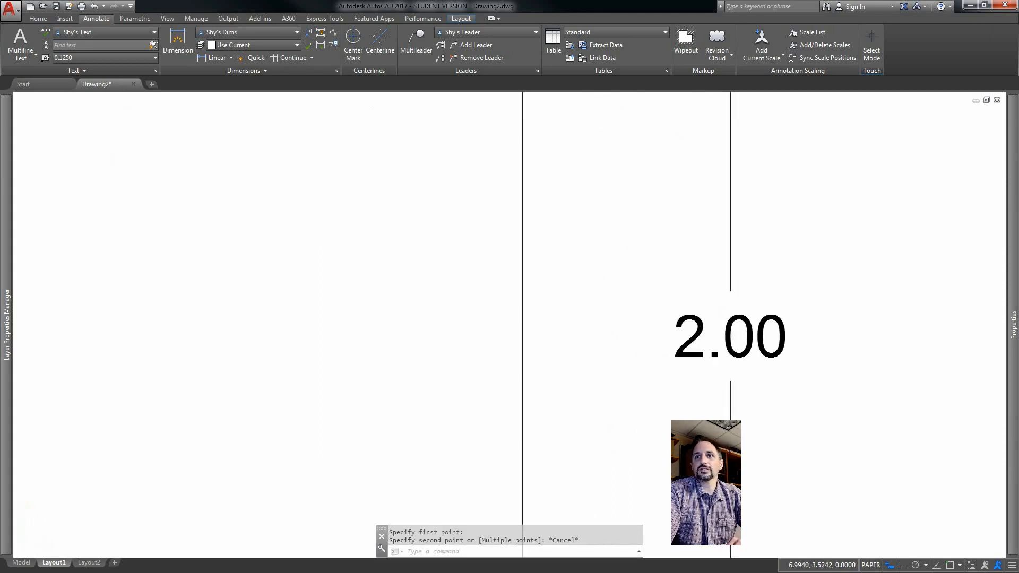
pyautogui.scroll(3, 697, 342)
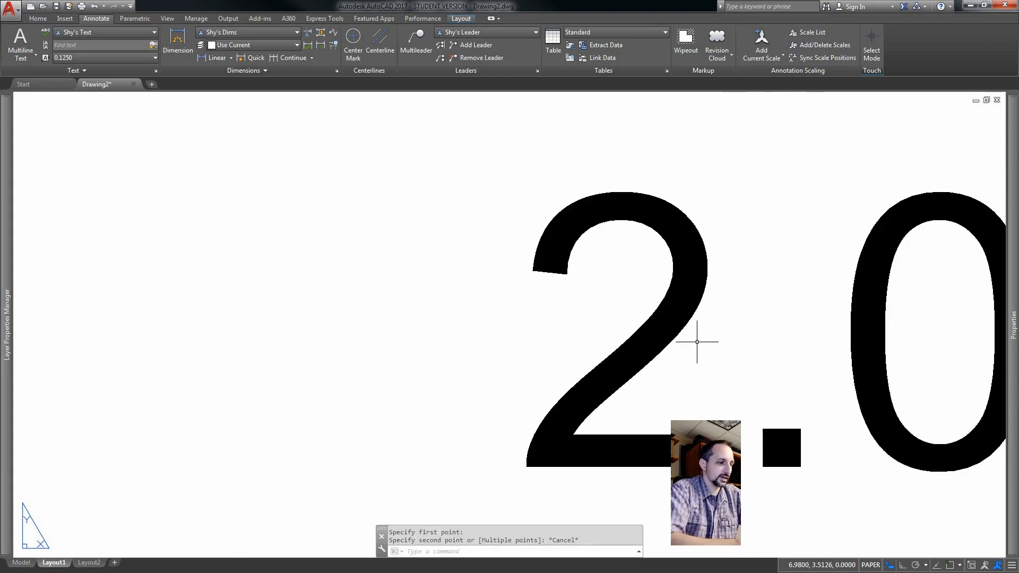
pyautogui.press('Return')
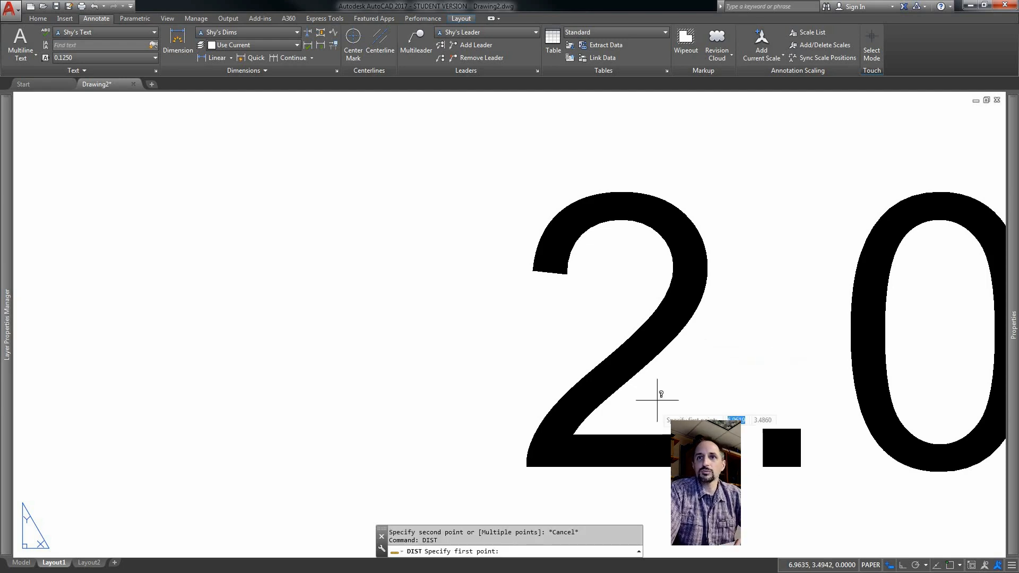
pyautogui.click(607, 467)
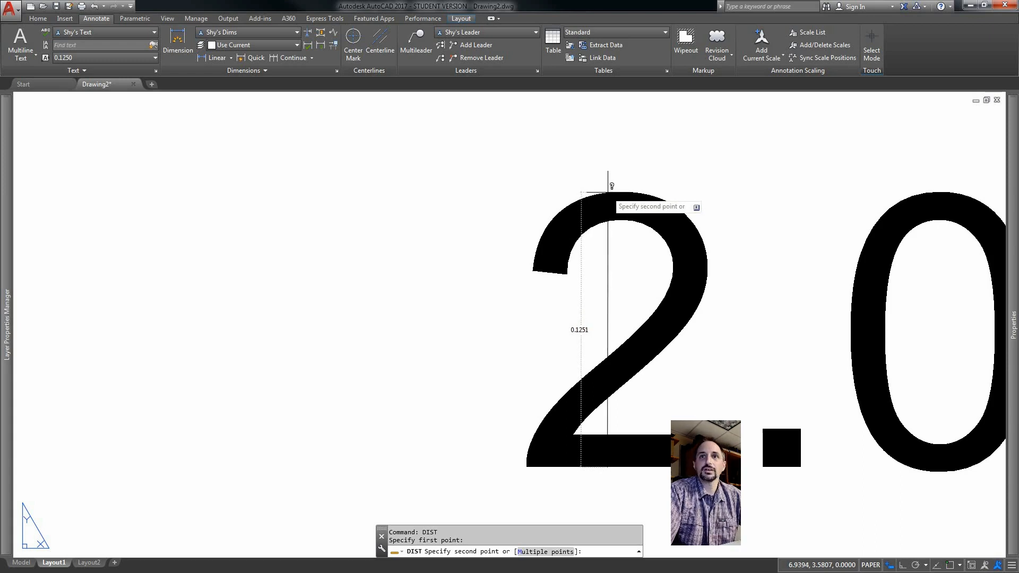
pyautogui.press('Escape')
# Add a custom 1:2 scale of 1 paper unit to 2 drawing units to the drawing's scale list.
pyautogui.scroll(-8, 645, 266)
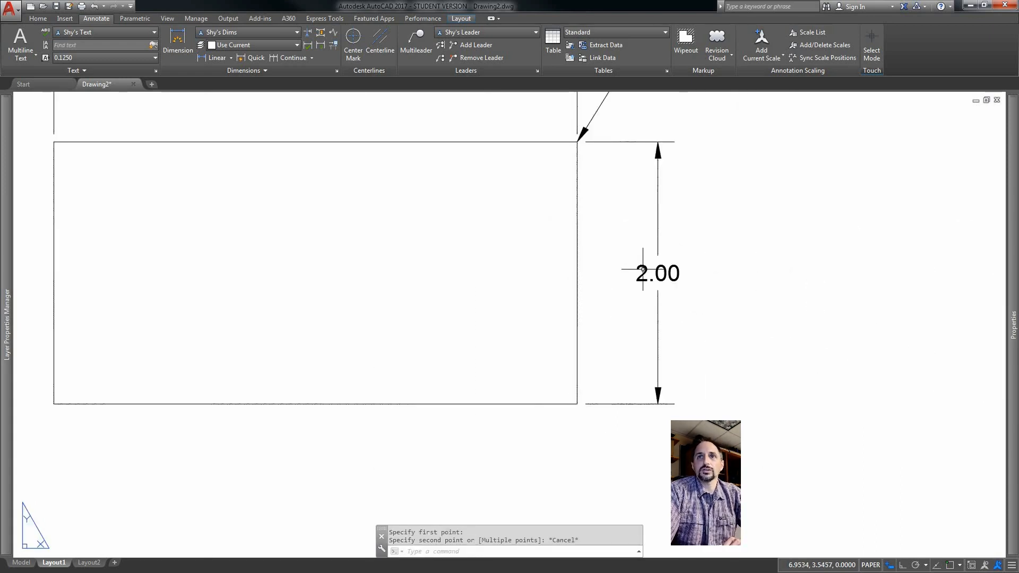
pyautogui.scroll(-6, 643, 269)
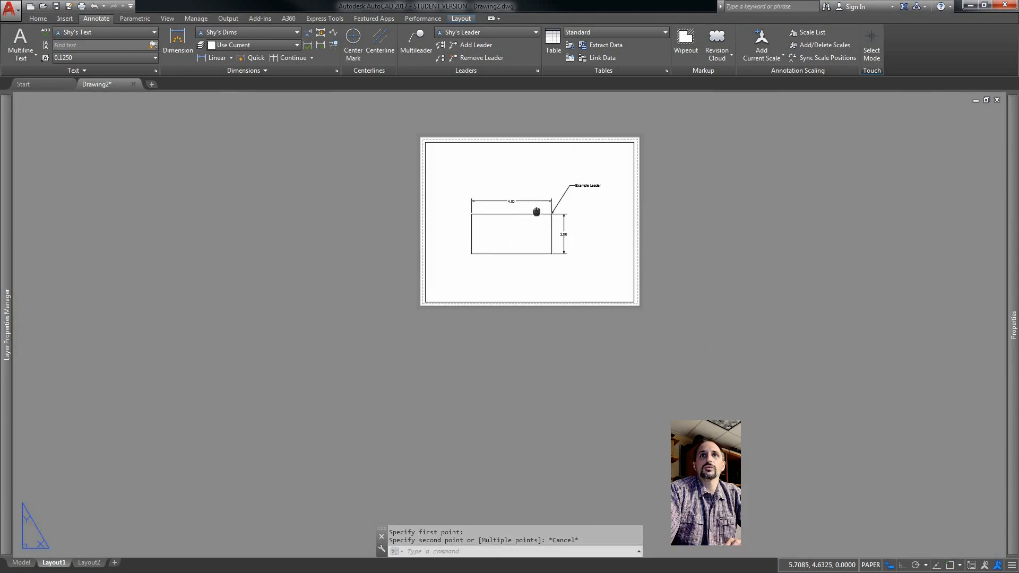
pyautogui.moveTo(537, 212); pyautogui.dragTo(519, 255, button='middle')
pyautogui.scroll(2, 505, 231)
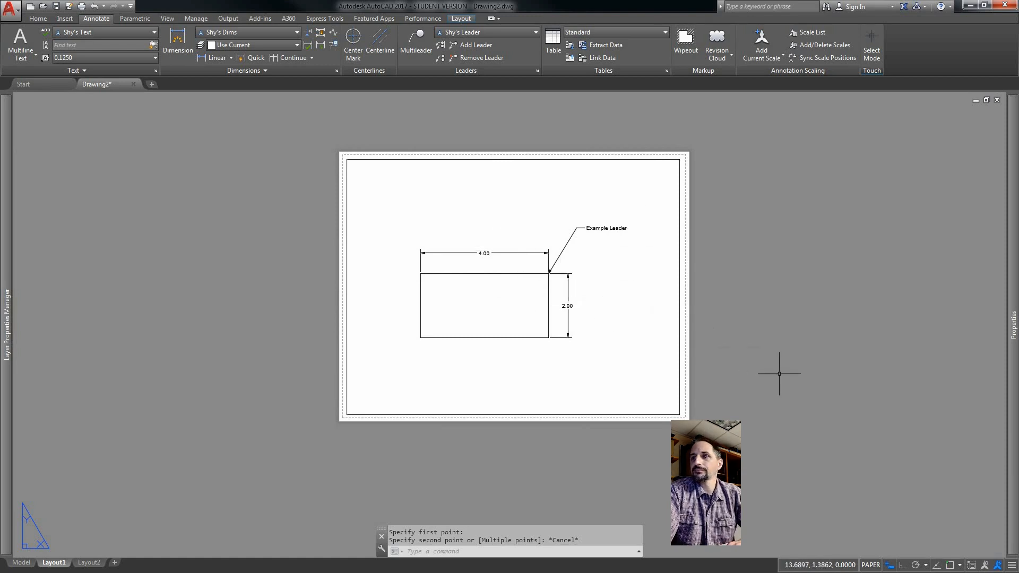
pyautogui.doubleClick(650, 352)
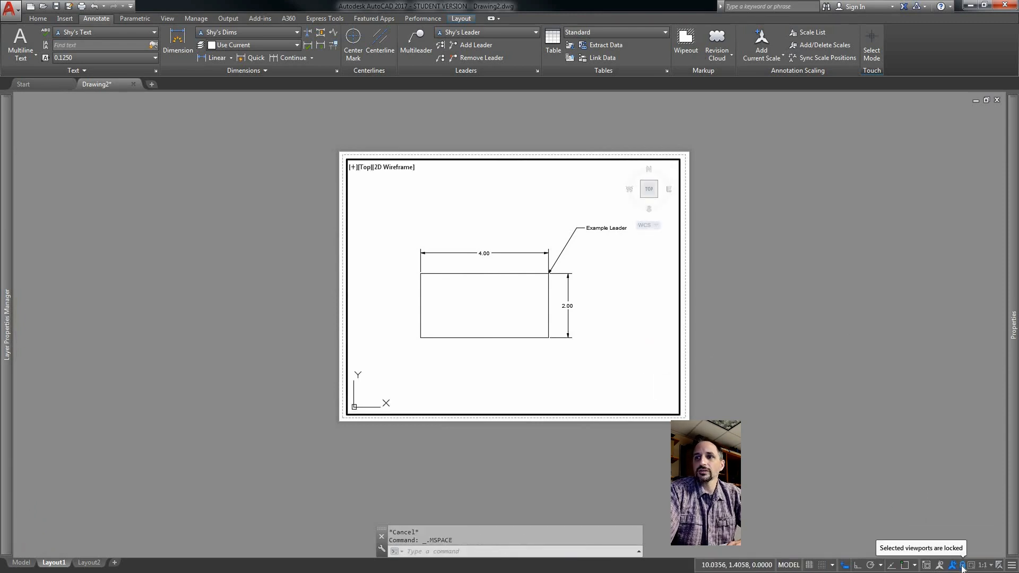
pyautogui.click(986, 565)
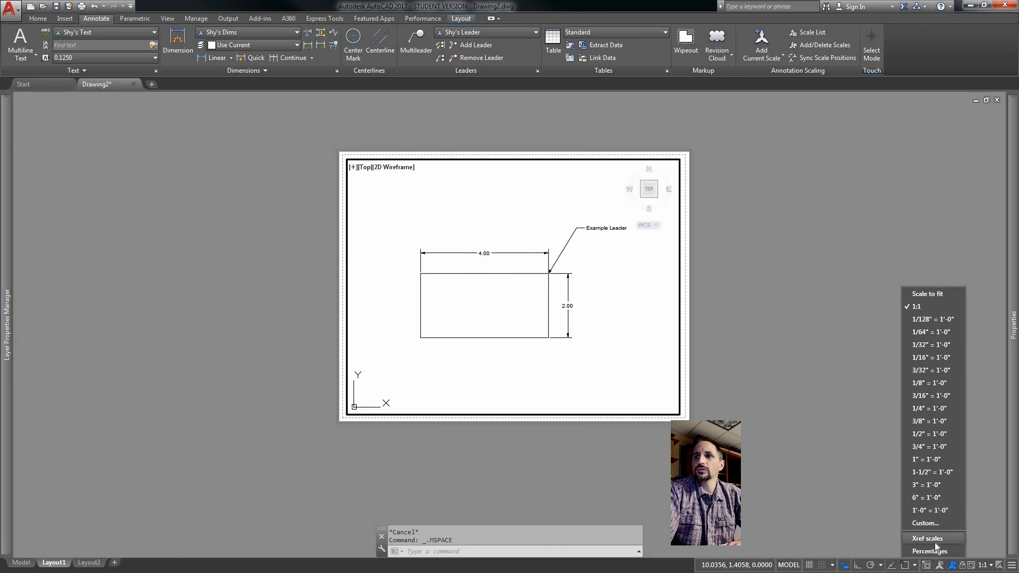
pyautogui.click(930, 523)
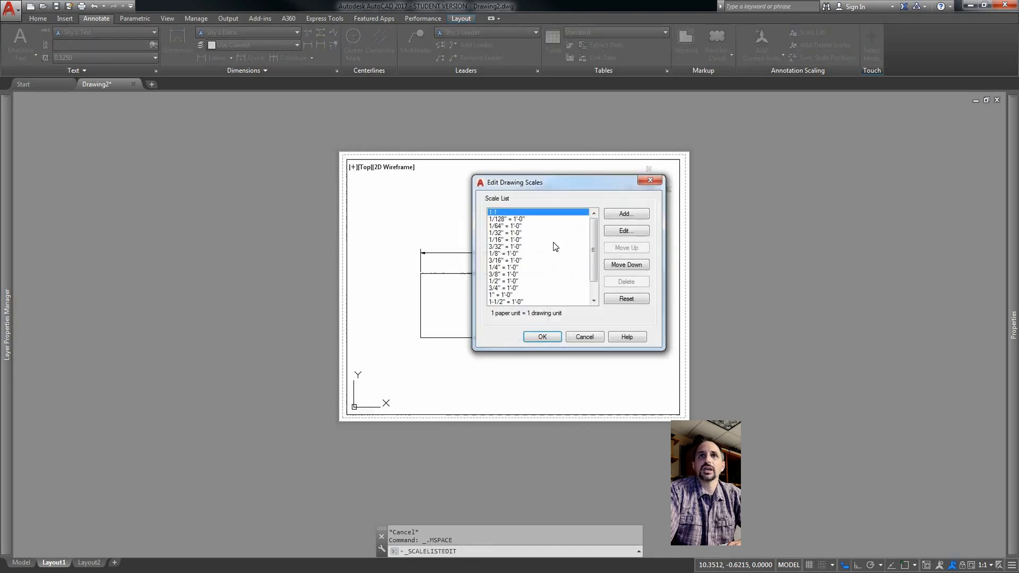
pyautogui.click(626, 214)
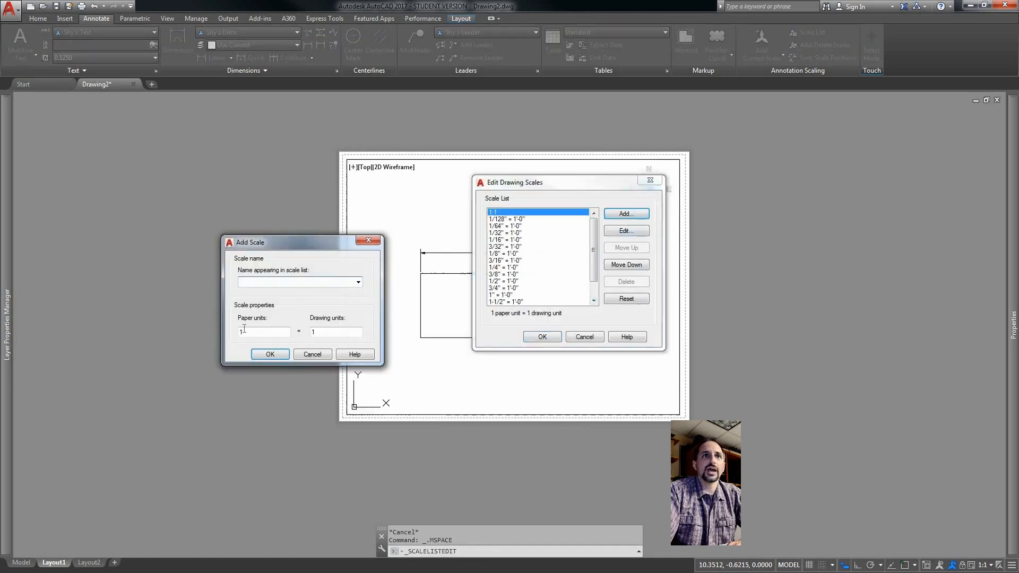
pyautogui.click(314, 332)
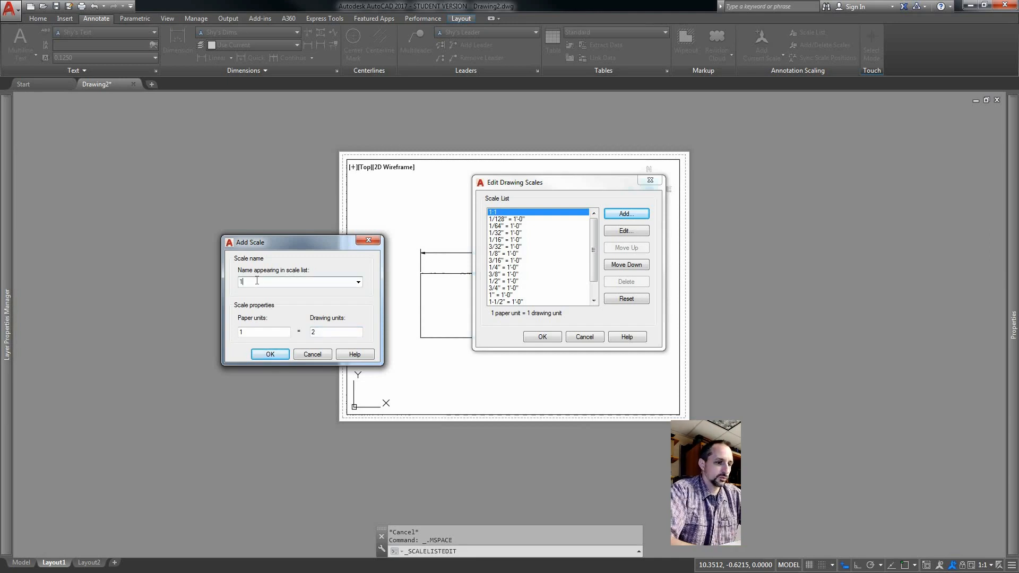
pyautogui.click(271, 355)
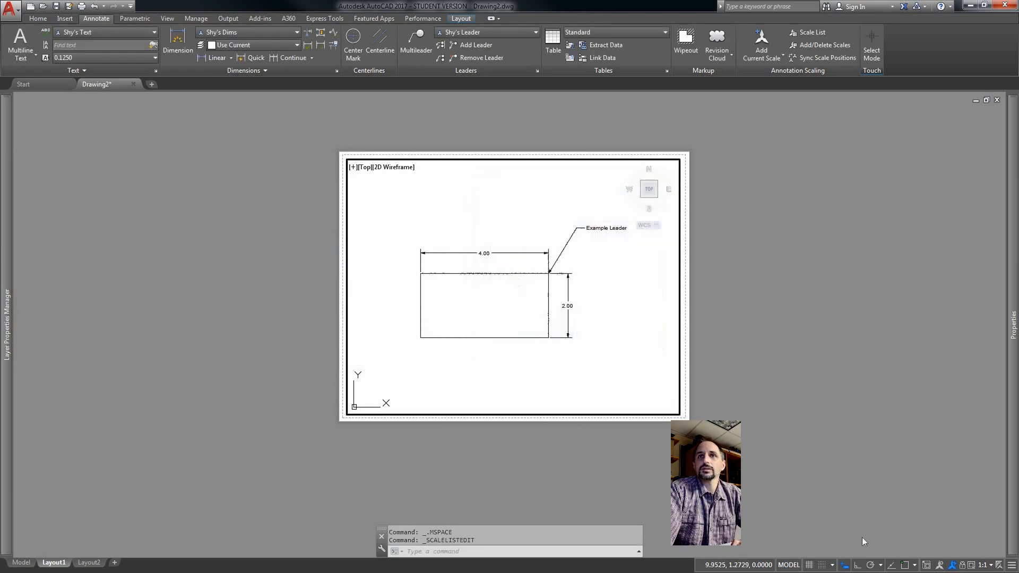
# Set the viewport scale to 1:2.
pyautogui.click(990, 566)
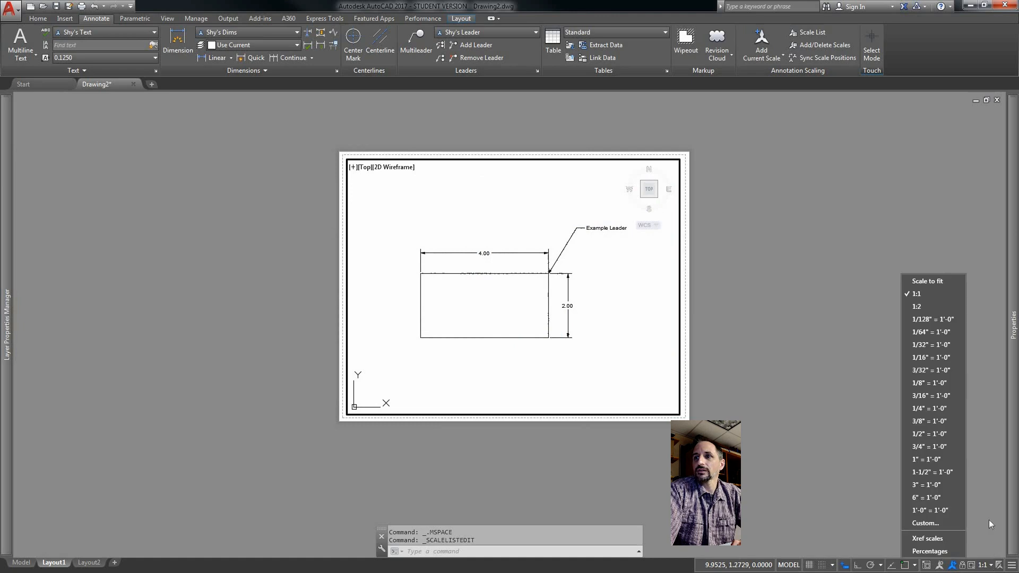
pyautogui.click(918, 306)
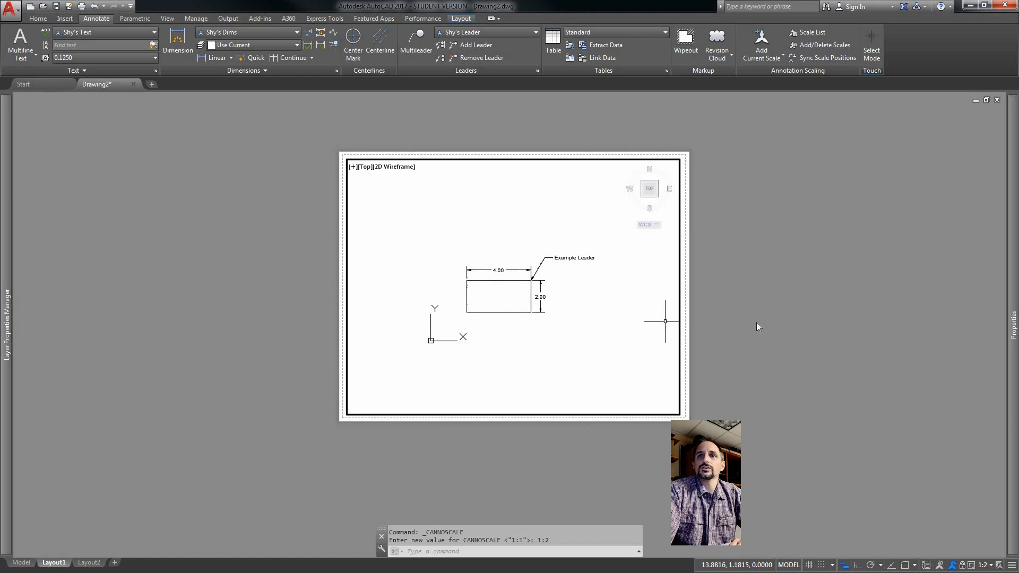
# Return to paper space, zoom in, and start measuring the rectangle's right side with the Distance command.
pyautogui.click(962, 567)
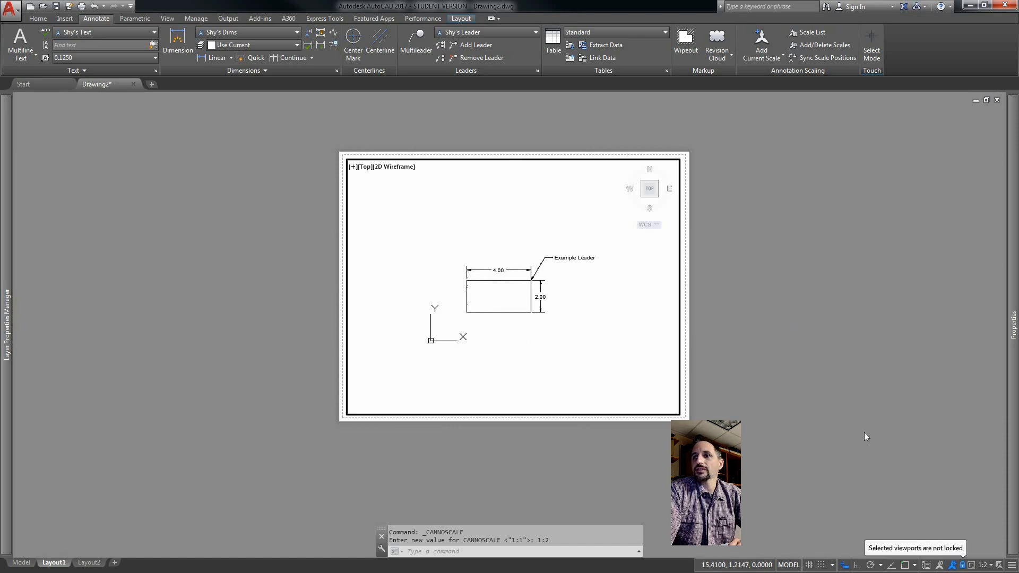
pyautogui.doubleClick(753, 307)
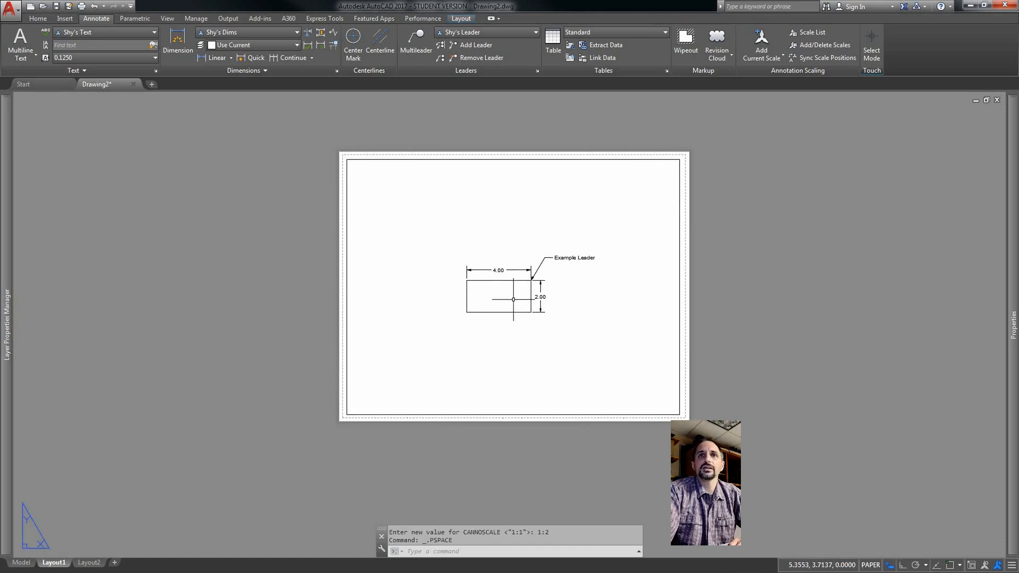
pyautogui.scroll(4, 569, 303)
pyautogui.scroll(2, 569, 303)
pyautogui.scroll(2, 402, 235)
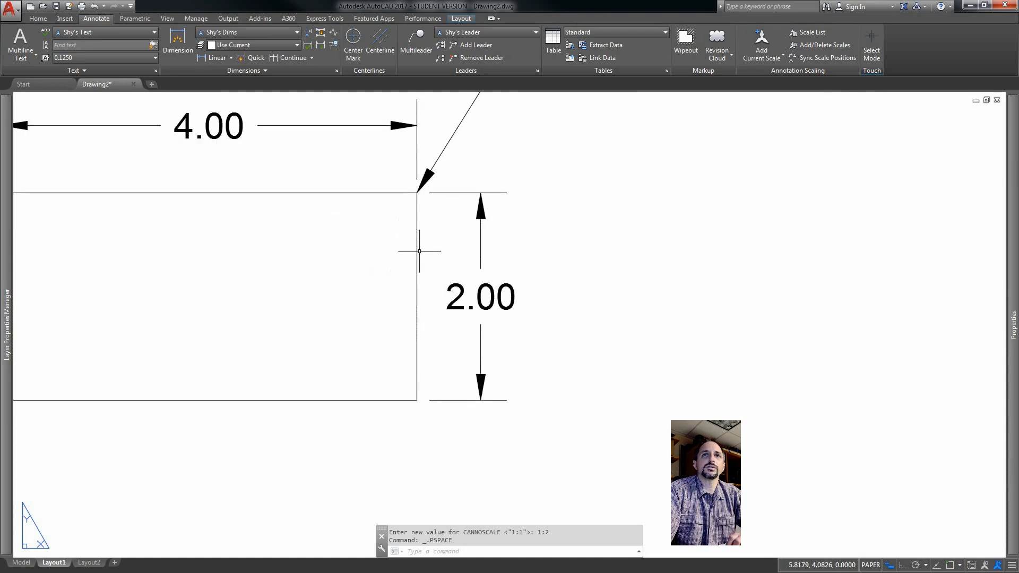
pyautogui.press('Return')
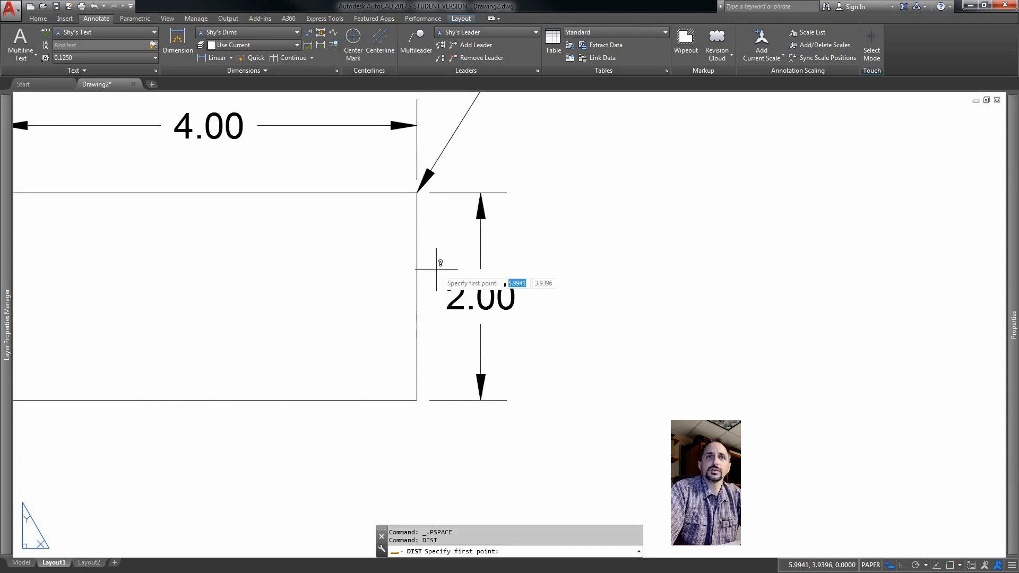
pyautogui.click(417, 400)
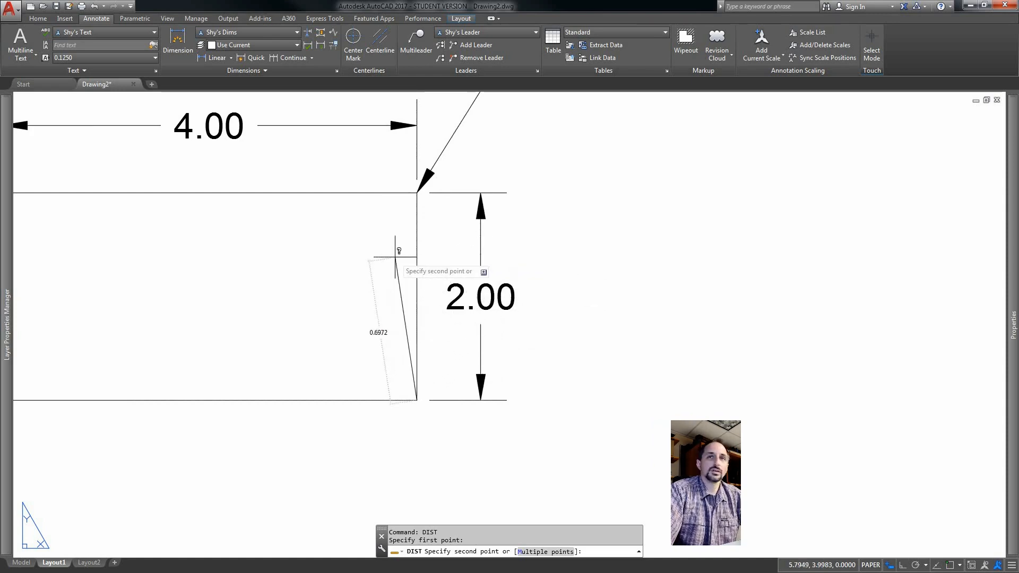
pyautogui.press('Escape')
# Zoom in further and measure the height of the 2.00 dimension text with the Distance command.
pyautogui.scroll(8, 461, 297)
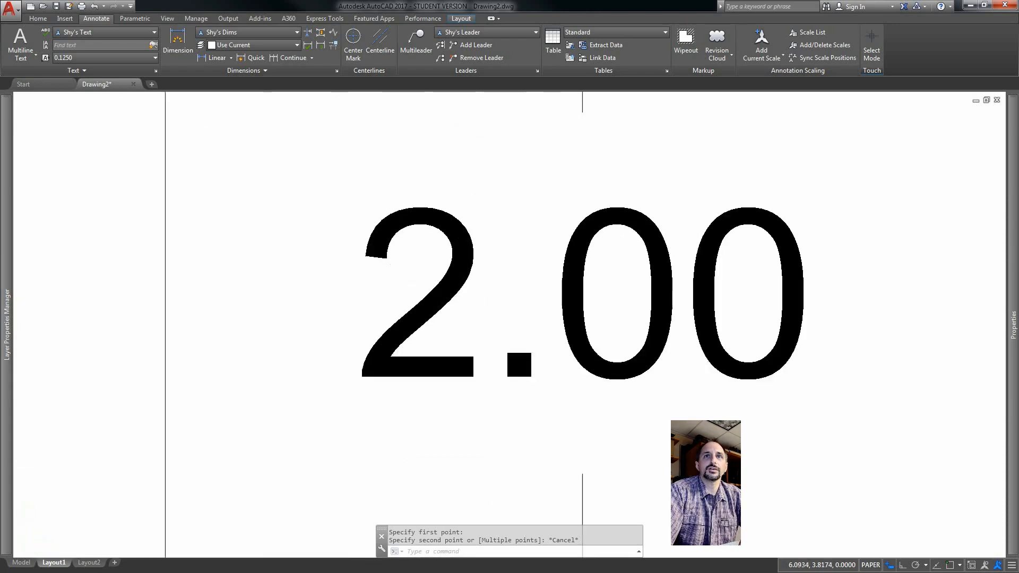
pyautogui.scroll(2, 431, 280)
pyautogui.rightClick(396, 285)
pyautogui.click(425, 293)
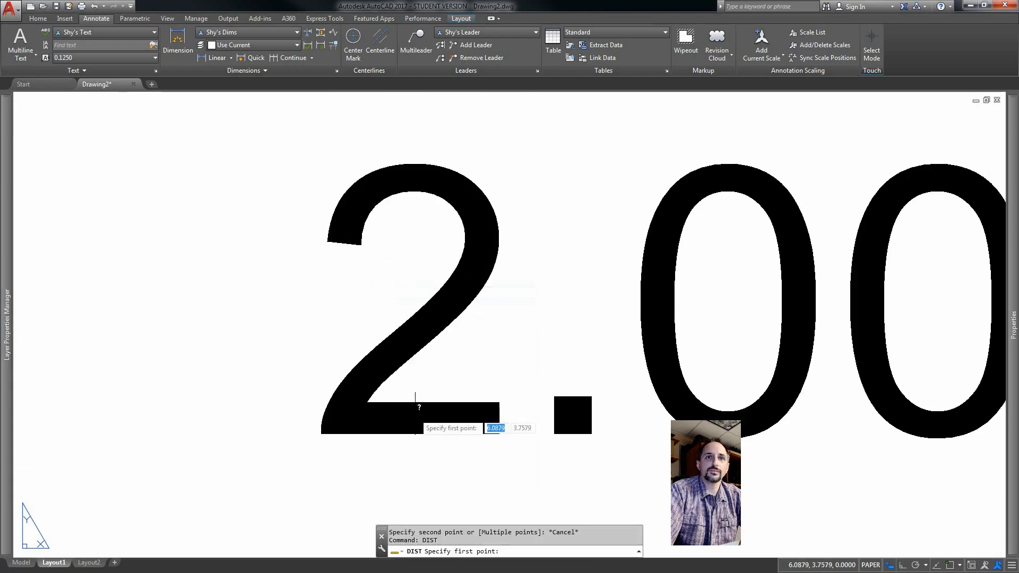
pyautogui.click(400, 403)
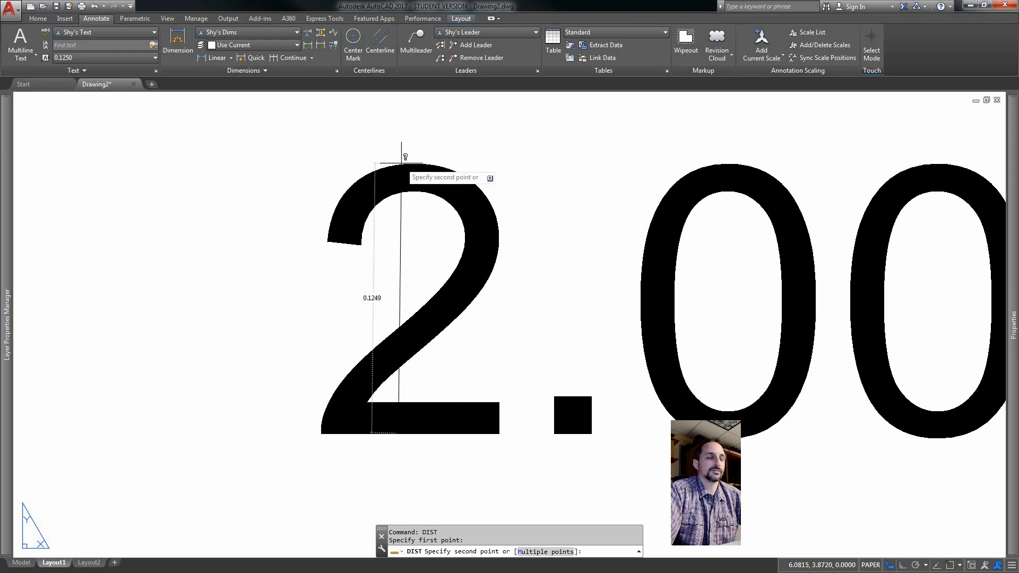
pyautogui.press('Escape')
# Switch to the Model tab and inspect the properties of the 2.00 dimension, including its annotative scale.
pyautogui.scroll(-5, 402, 163)
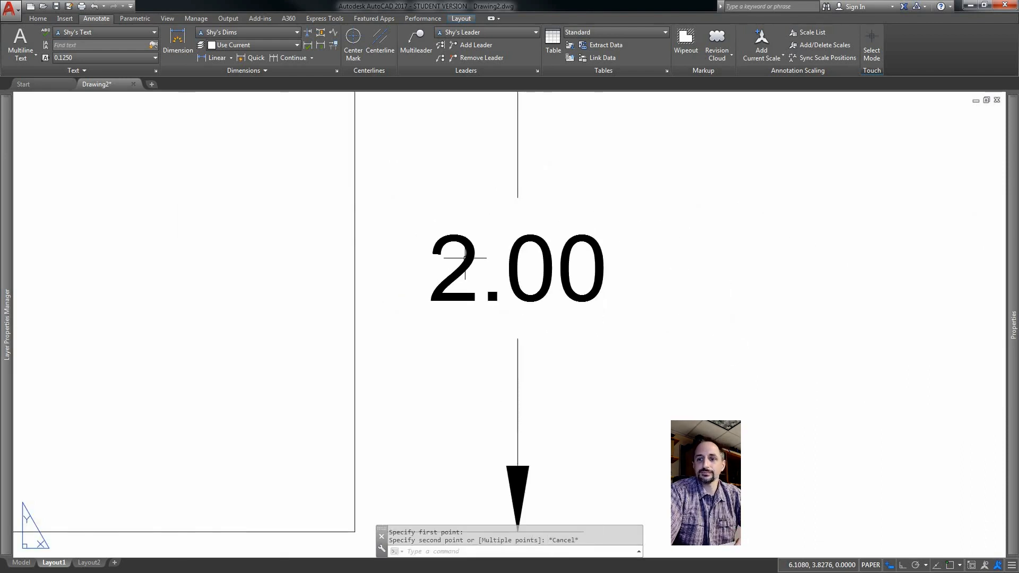
pyautogui.scroll(-4, 465, 258)
pyautogui.scroll(-5, 461, 259)
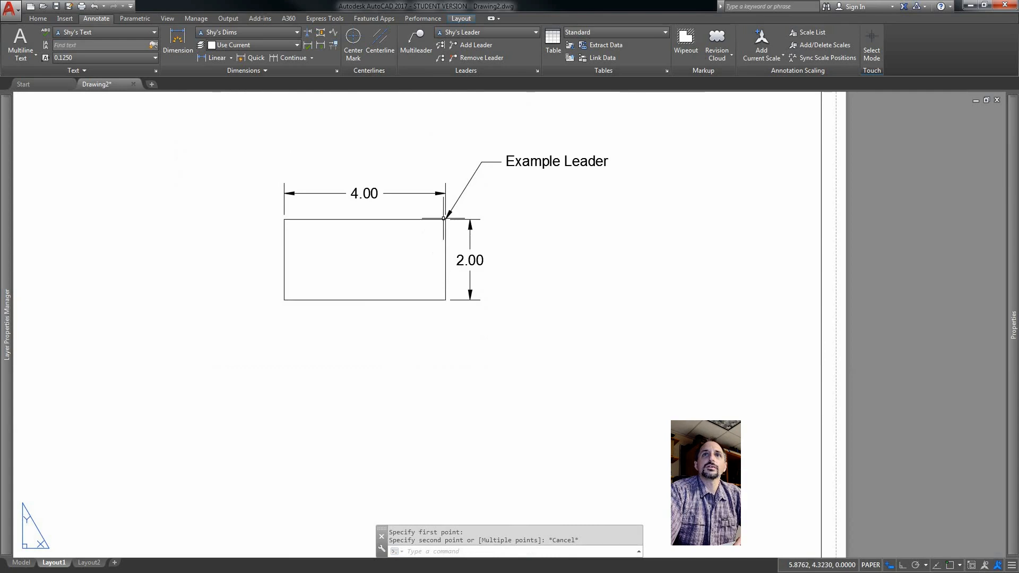
pyautogui.scroll(-4, 443, 212)
pyautogui.scroll(2, 460, 188)
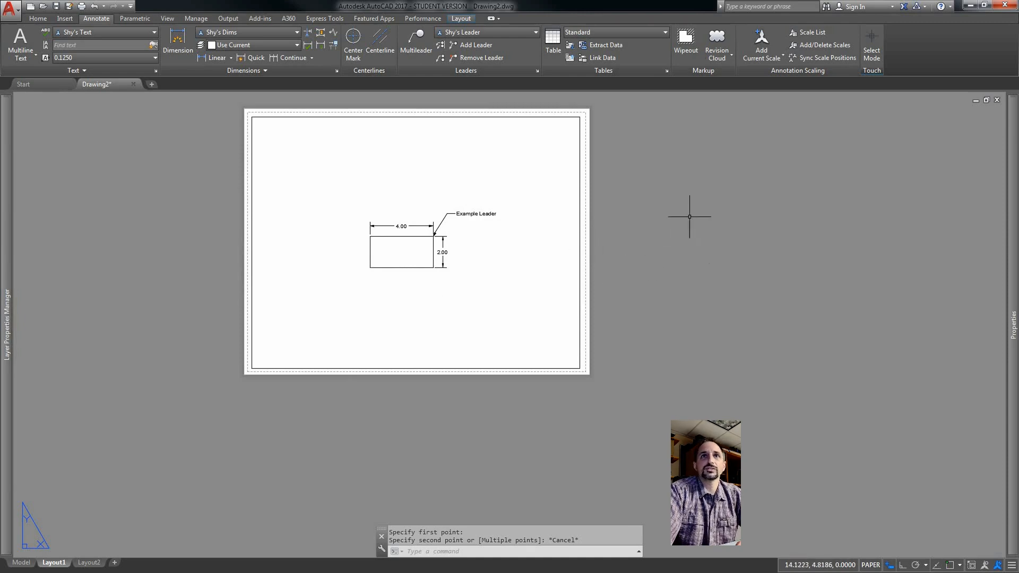
pyautogui.click(22, 563)
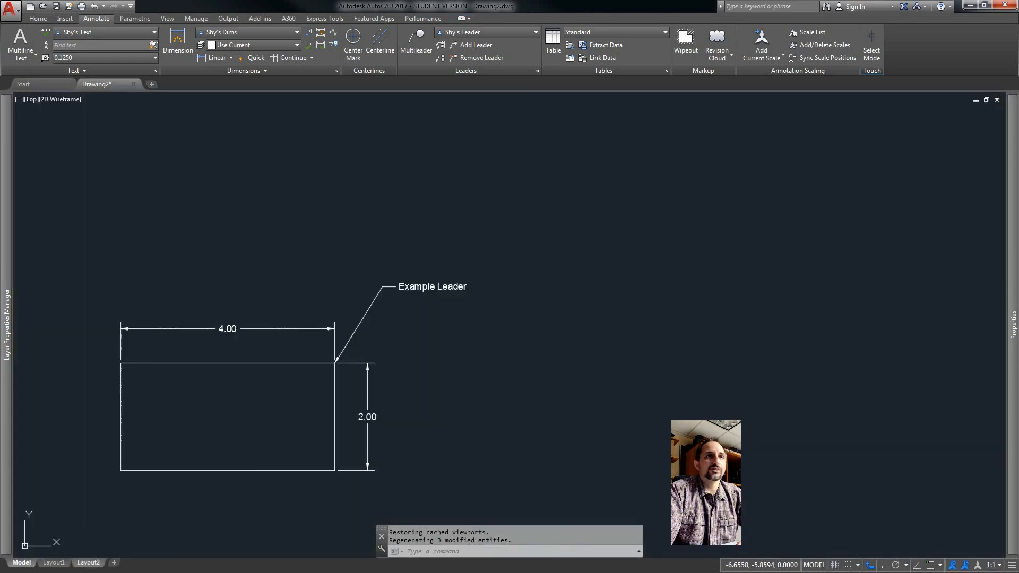
pyautogui.click(370, 419)
pyautogui.moveTo(1012, 327)
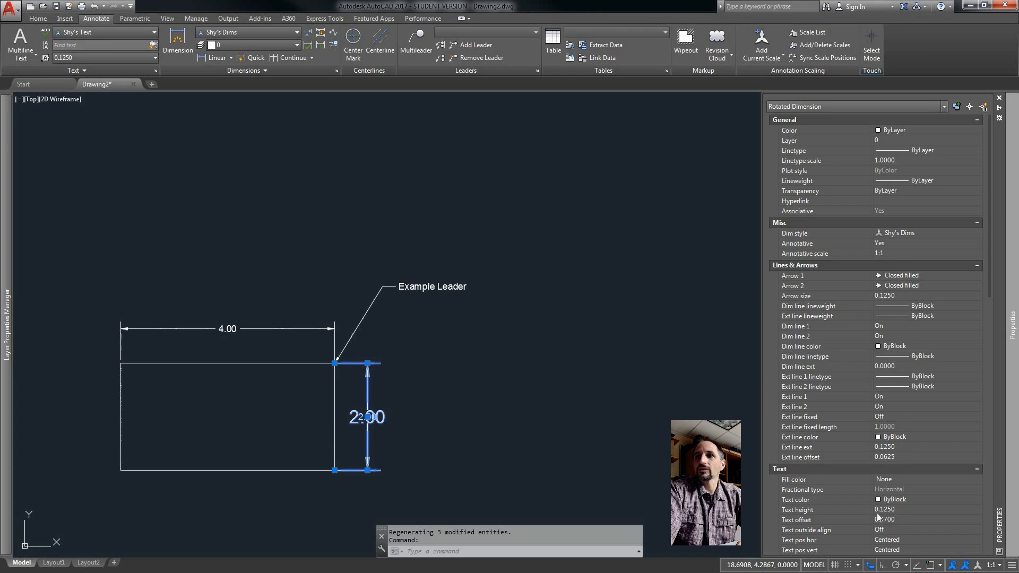
pyautogui.moveTo(990, 234); pyautogui.dragTo(988, 491)
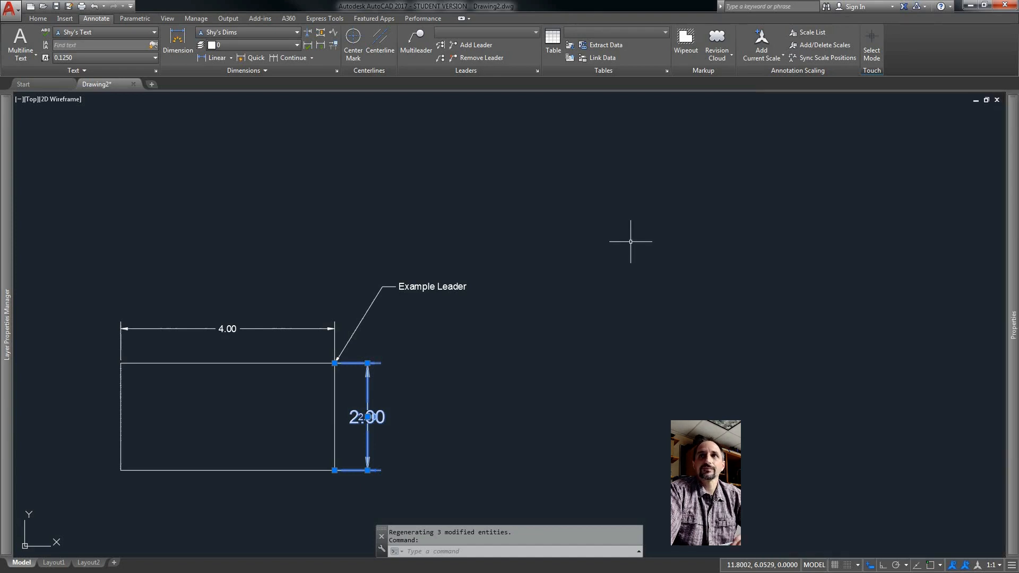